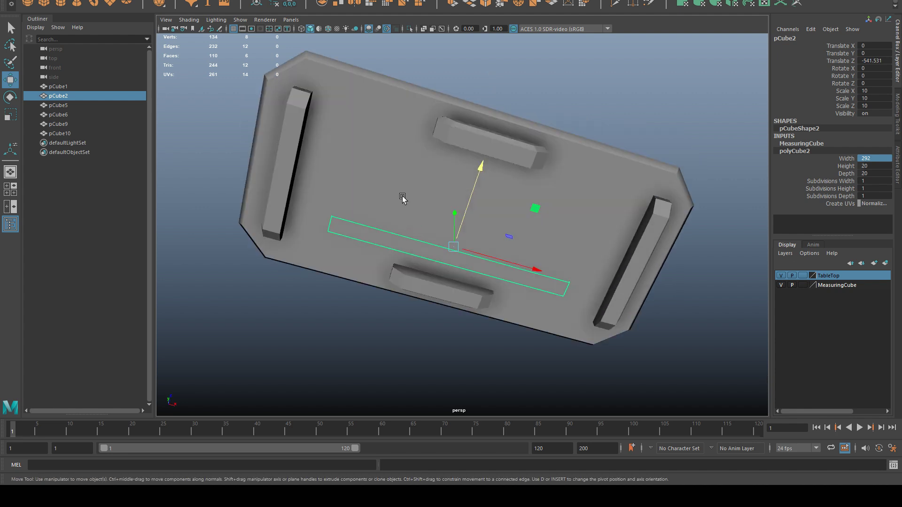
Set the measuring cube's height and depth to 15.
alt+drag(391, 157, 450, 217)
alt+drag(569, 337, 475, 319)
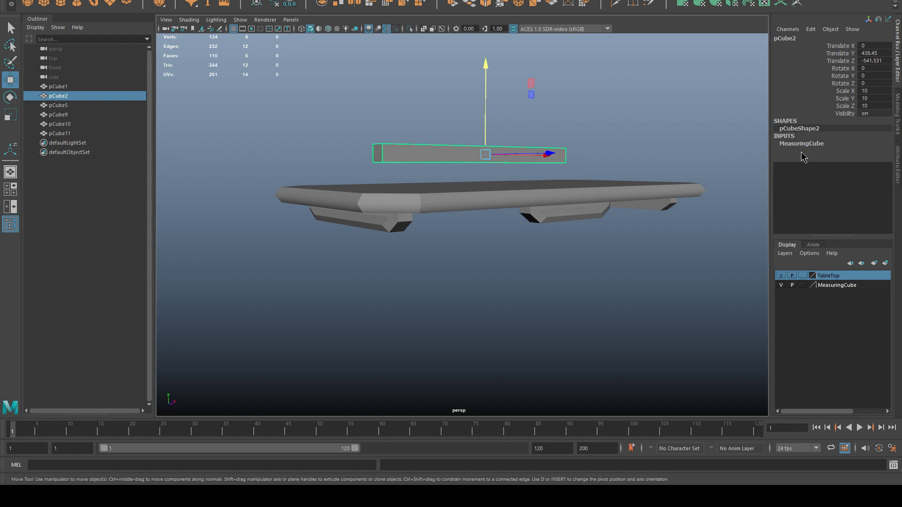
click(801, 152)
drag(876, 168, 876, 174)
text(15)
key(Return)
click(501, 299)
Display the side view in wireframe and frame the measuring cube's square end.
alt+drag(500, 298, 514, 254)
key(space)
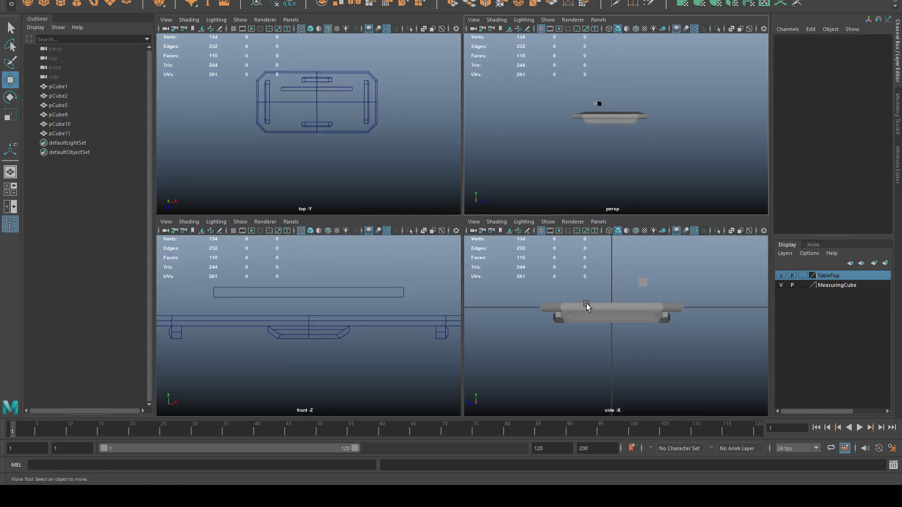
key(space)
scroll(598, 252, up, 2)
click(234, 29)
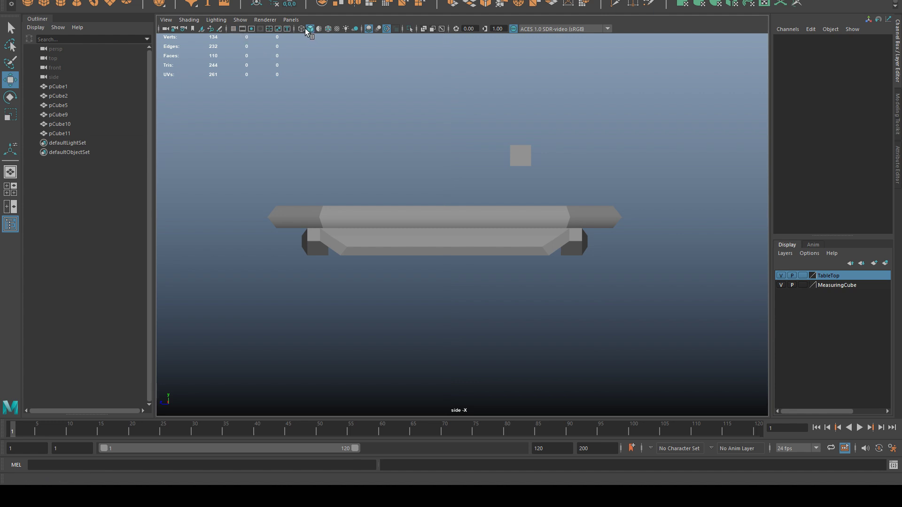
click(301, 29)
scroll(654, 179, up, 4)
alt+middle_drag(626, 145, 573, 239)
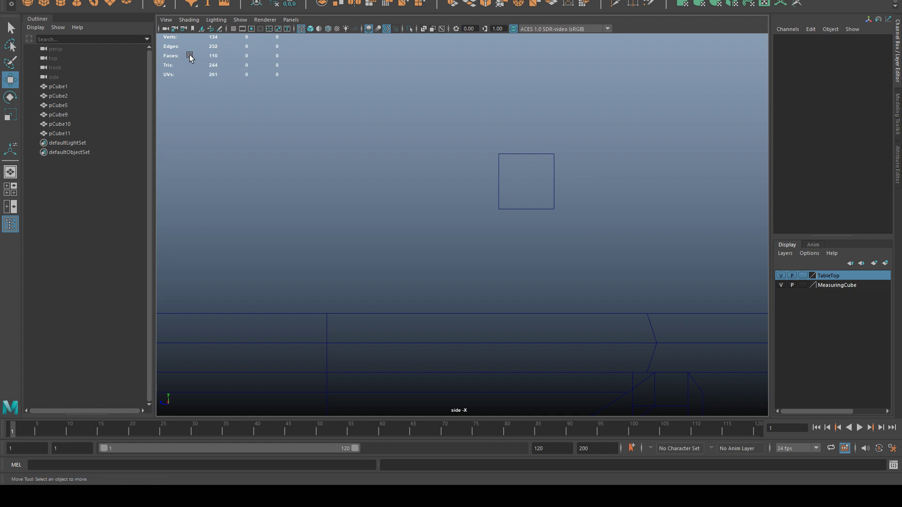
Turn off the poly count heads-up display.
click(112, 0)
mouse_move(188, 0)
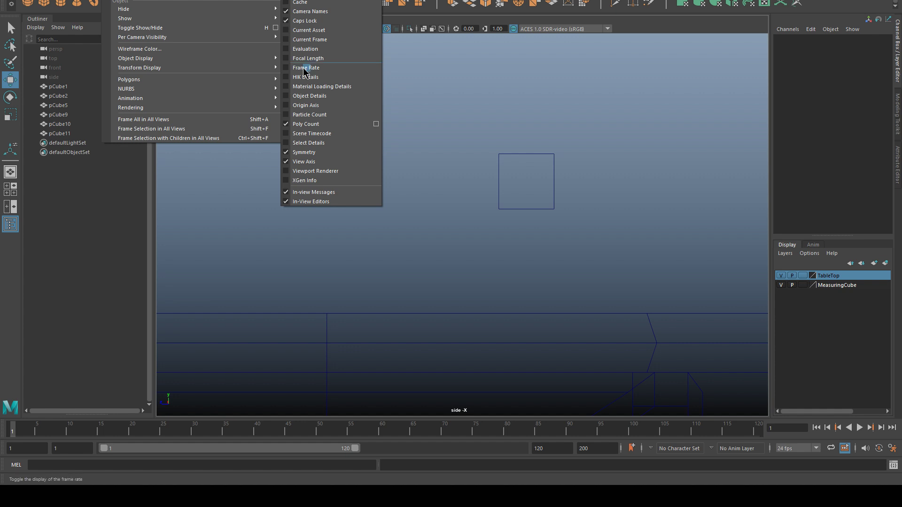
click(333, 124)
Add a polygon cylinder and move it over the measuring cube's end in the side view.
scroll(615, 200, up, 3)
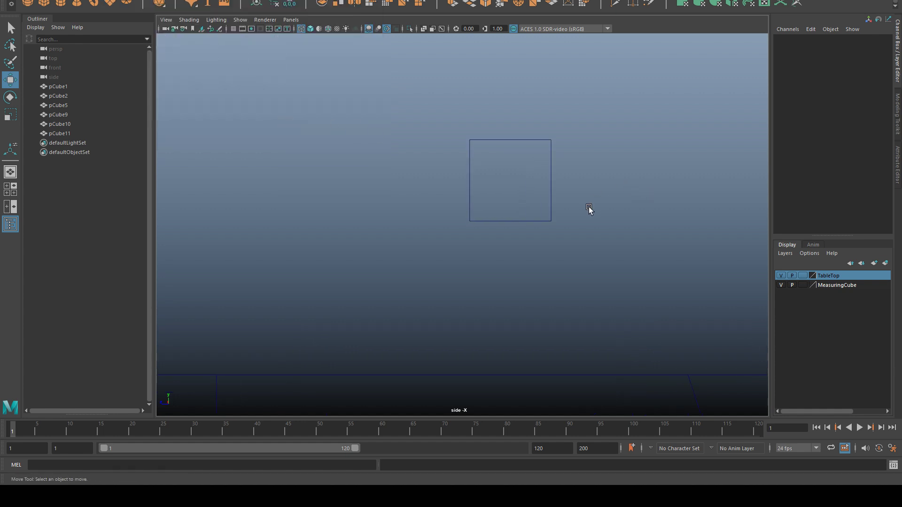
click(59, 6)
scroll(540, 193, down, 5)
drag(385, 276, 364, 199)
drag(308, 210, 387, 215)
Poke the end face of the measuring cube to give it a centre vertex.
alt+middle_drag(558, 206, 508, 210)
scroll(508, 210, up, 6)
alt+middle_drag(445, 208, 560, 211)
scroll(560, 210, up, 2)
scroll(560, 210, up, 2)
click(602, 107)
click(570, 92)
right_drag(629, 63, 627, 87)
click(514, 141)
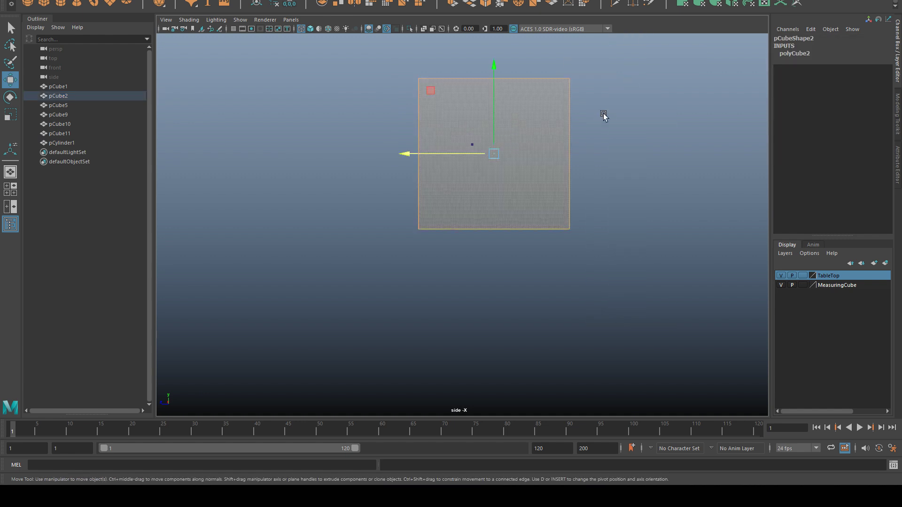
shift+right_drag(605, 118, 642, 105)
key(q)
click(680, 102)
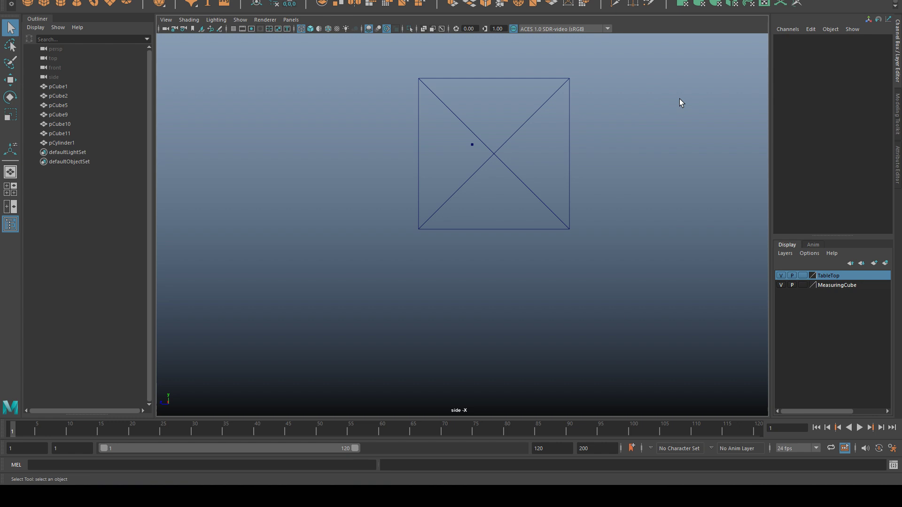
Examine the cylinder's placement and the measuring cube's poked end face in the perspective view.
click(470, 142)
key(w)
key(space)
key(space)
alt+drag(622, 139, 587, 167)
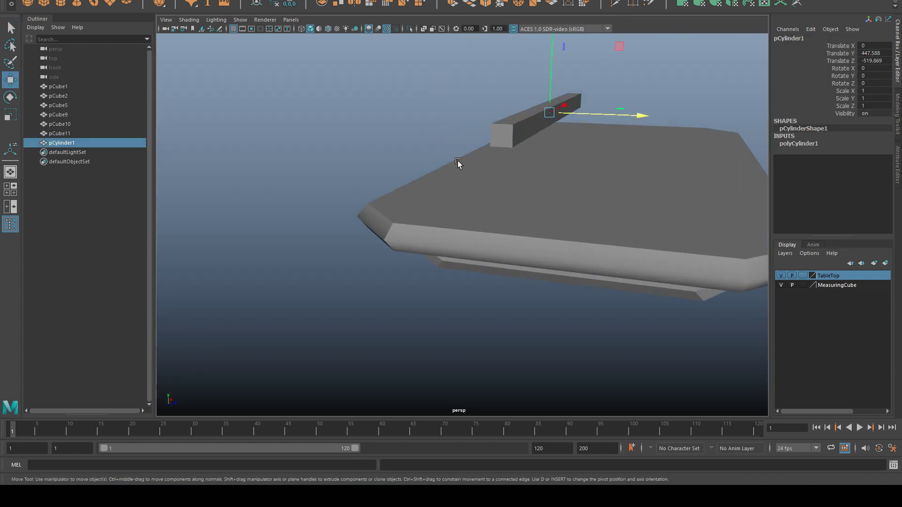
right_click(503, 135)
click(512, 139)
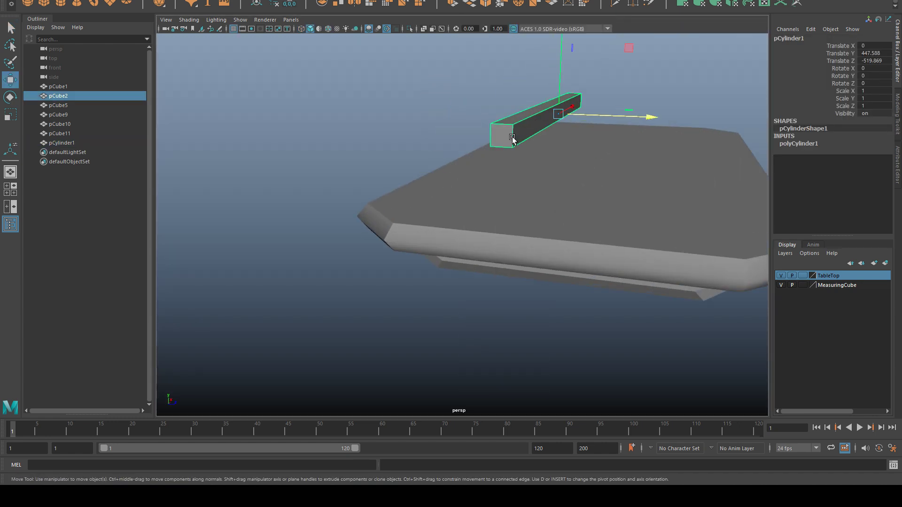
alt+drag(687, 213, 527, 215)
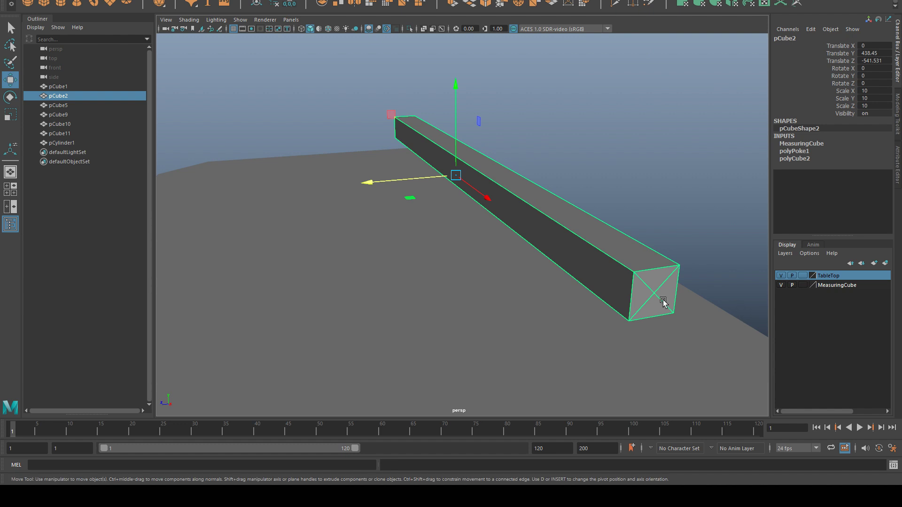
key(space)
key(space)
Snap the cylinder to the centre of the measuring cube's poked face and enlarge it to a scale of about 26.
click(471, 148)
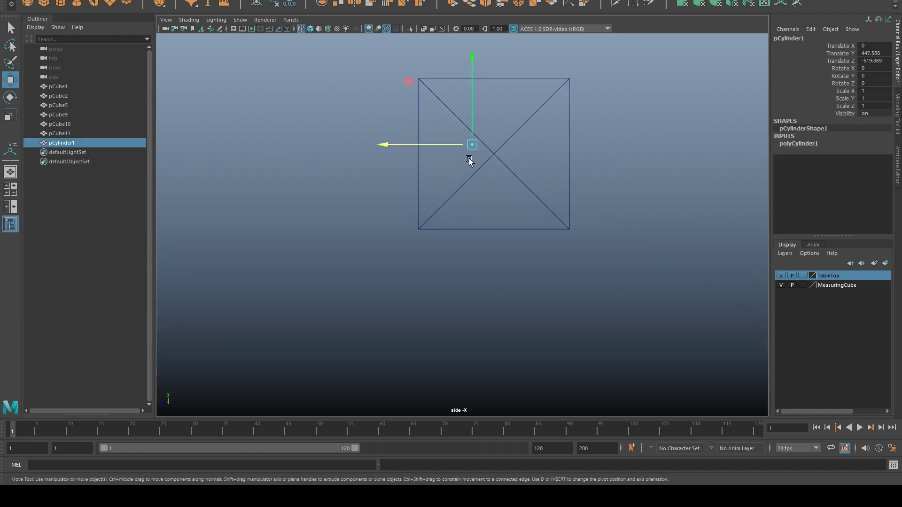
drag(475, 149, 535, 159)
key(r)
Set the cylinder's Rotate Z to 90 so that its cap faces the side view.
key(e)
drag(494, 116, 494, 134)
double_click(875, 83)
text(90)
key(Return)
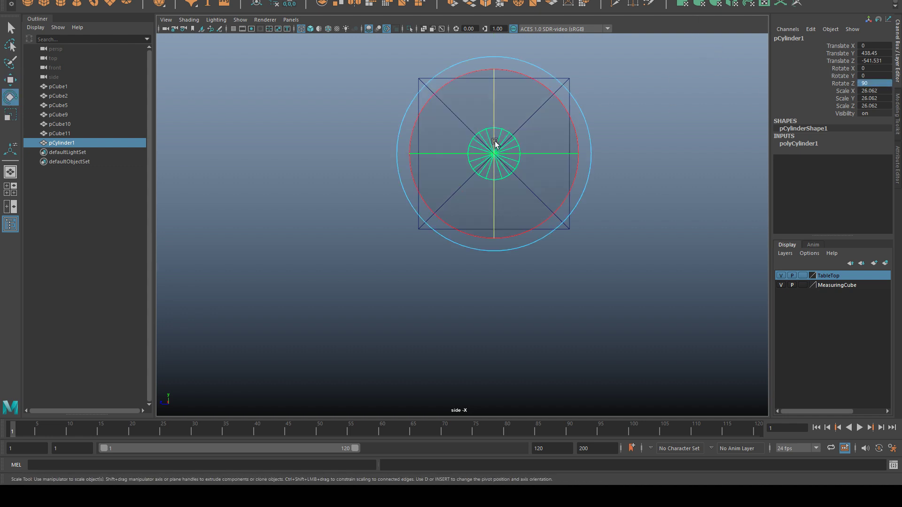
Scale the cylinder uniformly to about 75.1 to fit the measuring square and set its axis subdivisions to 6.
key(r)
drag(492, 152, 578, 148)
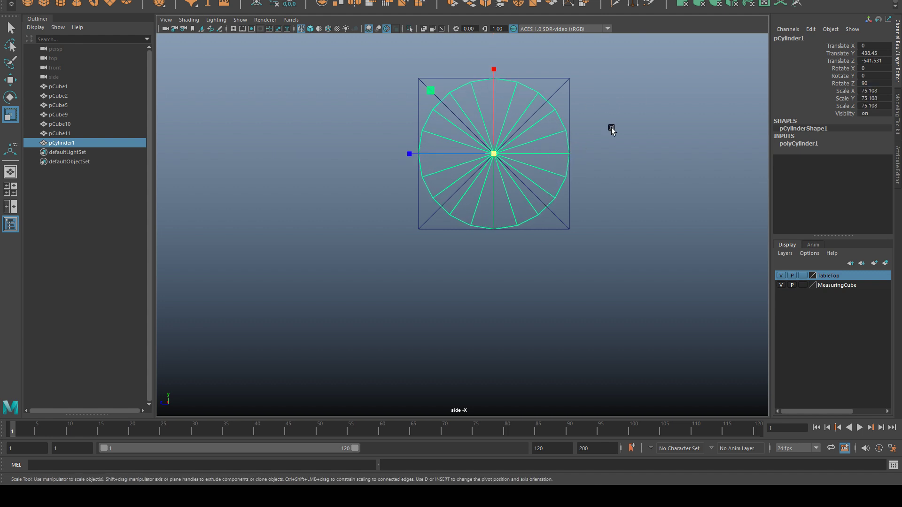
click(804, 144)
double_click(873, 165)
key(Return)
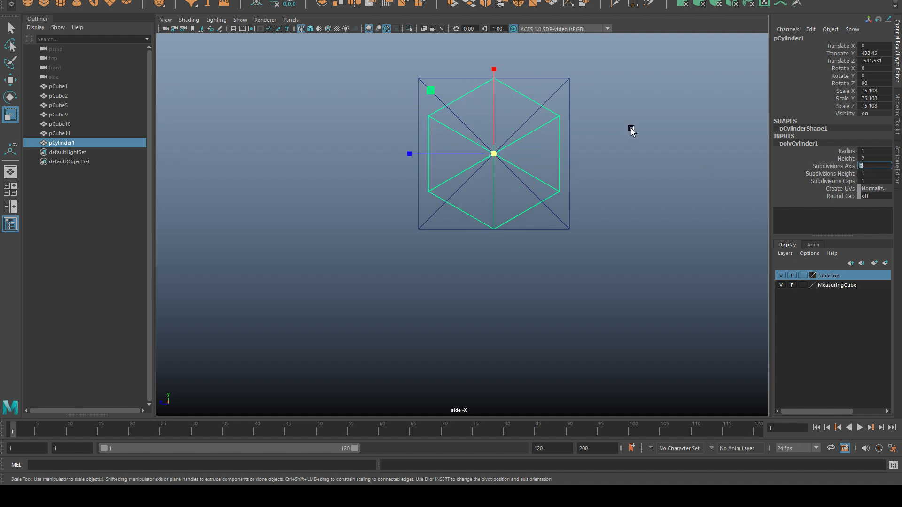
Rotate the hexagonal cylinder to -30 degrees in Y so its upper and lower sides lie flat.
click(542, 151)
click(528, 98)
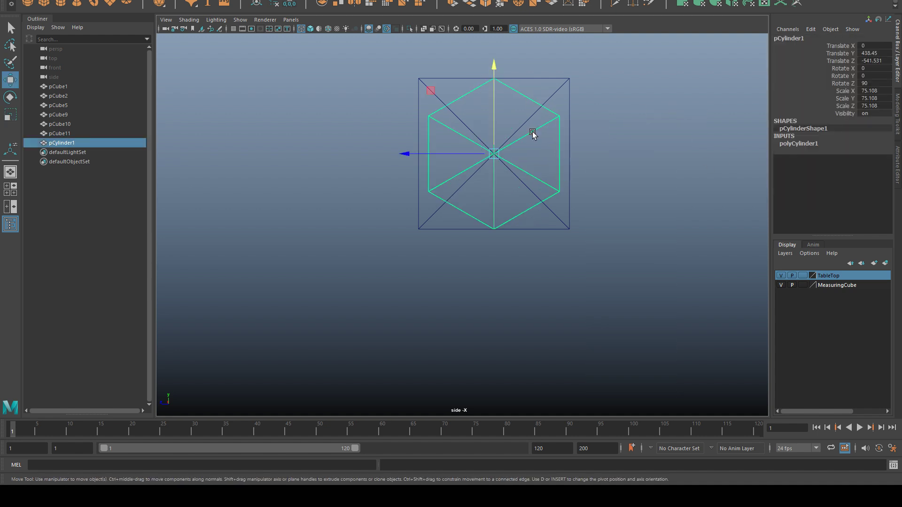
key(e)
drag(474, 73, 531, 93)
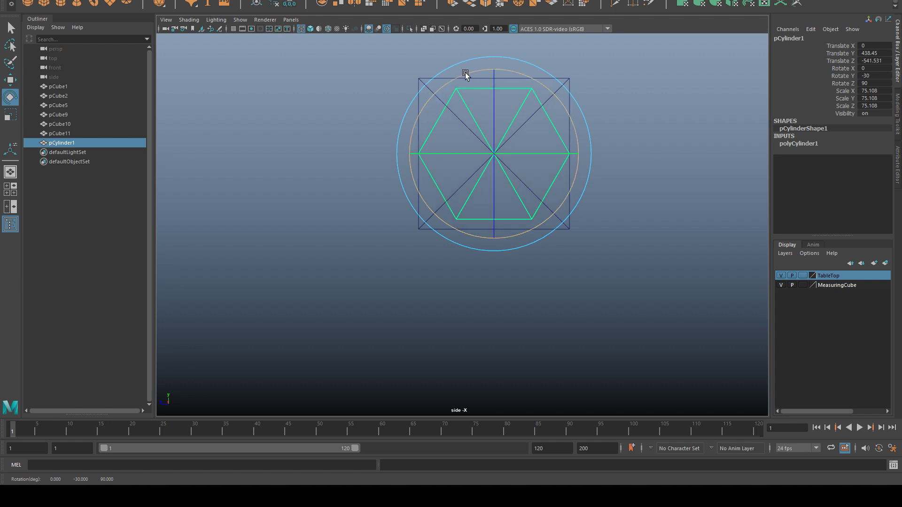
mouse_move(480, 69)
mouse_down()
mouse_move(531, 76)
mouse_move(493, 66)
mouse_move(461, 83)
mouse_move(498, 77)
mouse_move(483, 77)
mouse_up()
click(633, 123)
key(q)
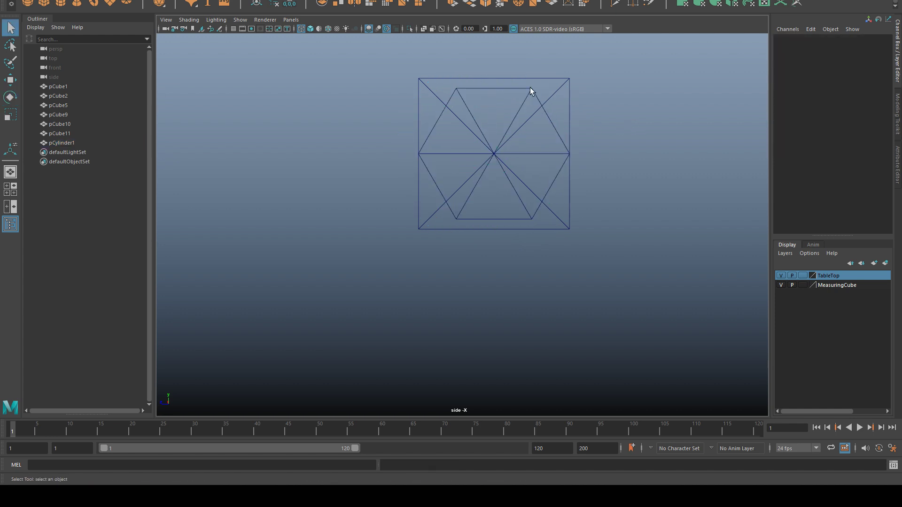
Scale the hexagonal cylinder uniformly to about 86.7 so its flat sides reach the measuring square's upper and lower edges.
click(530, 88)
key(e)
key(r)
drag(467, 180, 491, 179)
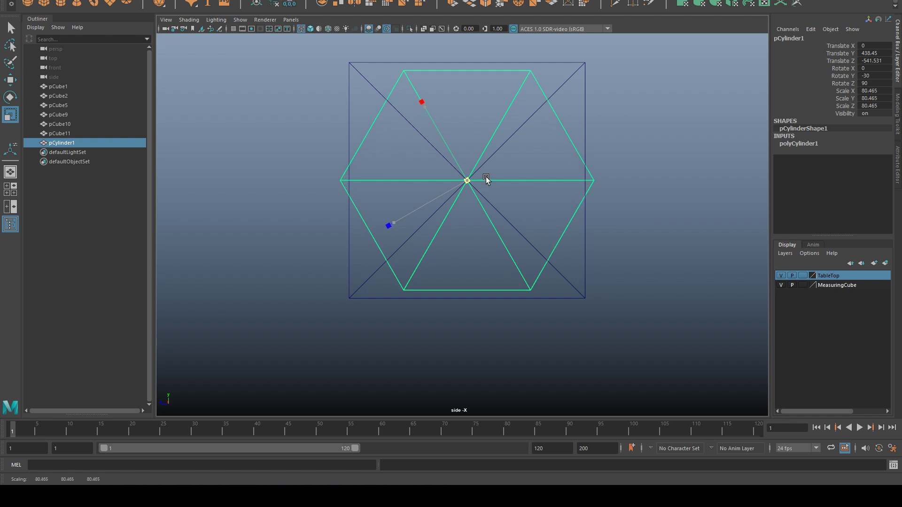
key(ctrl+z)
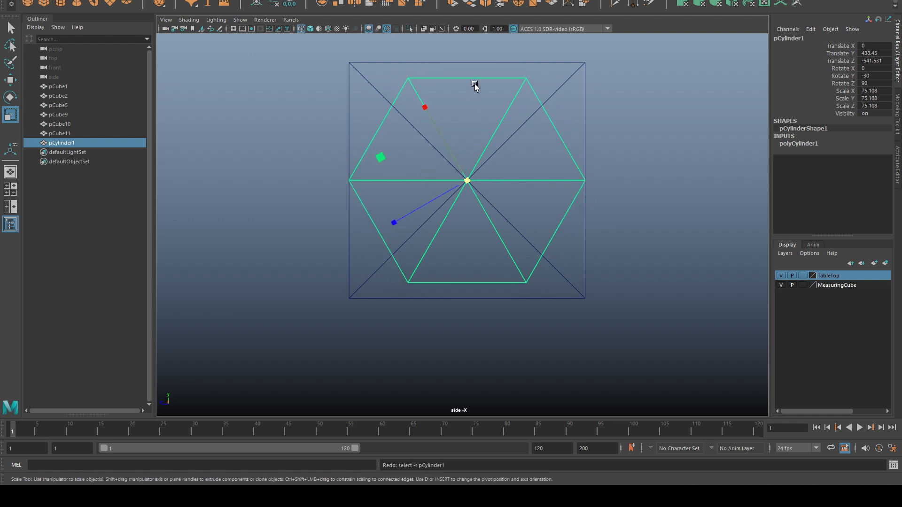
key(ctrl+y)
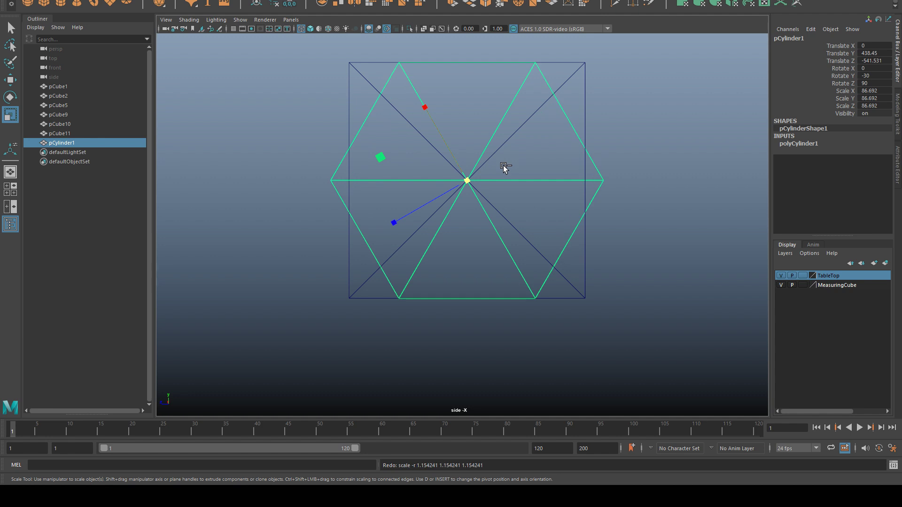
Set the hexagonal cylinder's Scale X, Y and Z to 86.61 to match the measuring square's upper edge.
scroll(494, 164, up, 3)
alt+middle_drag(526, 109, 509, 375)
scroll(515, 348, up, 7)
alt+middle_drag(483, 291, 641, 148)
scroll(515, 197, up, 2)
scroll(570, 218, down, 5)
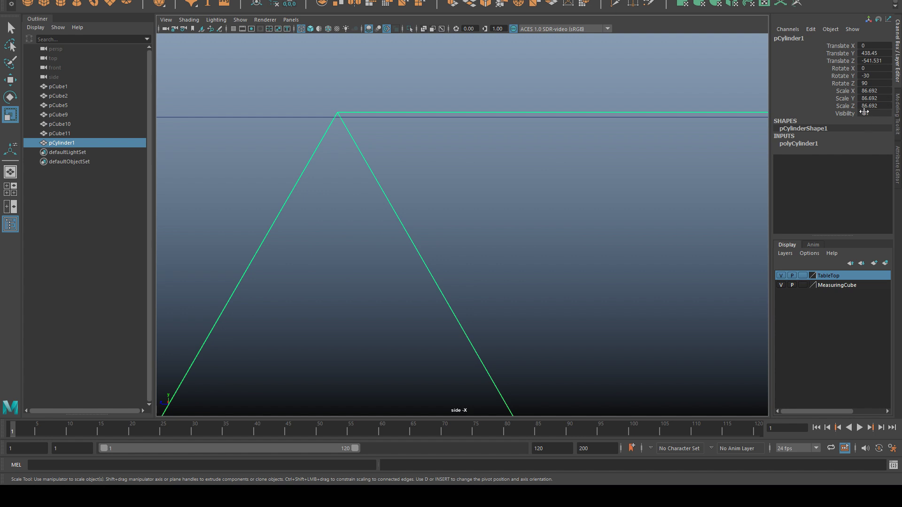
drag(875, 89, 872, 106)
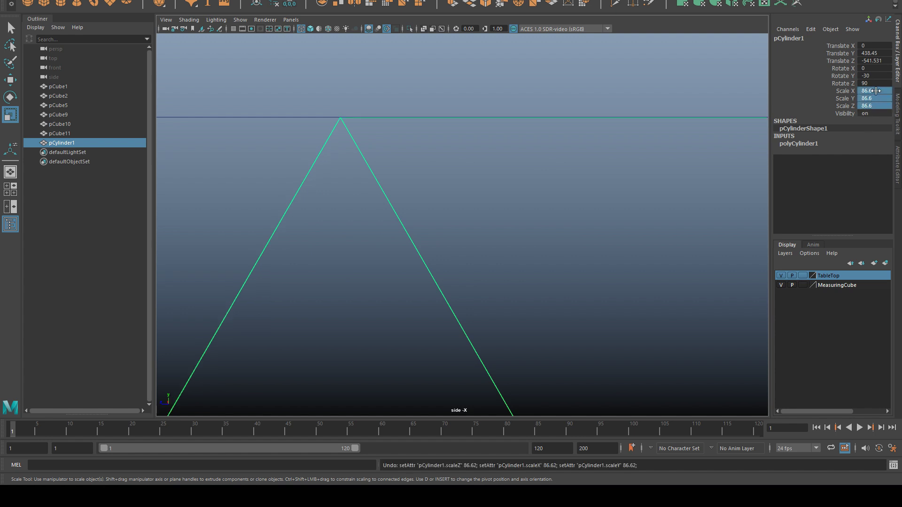
double_click(875, 106)
text(1)
key(Return)
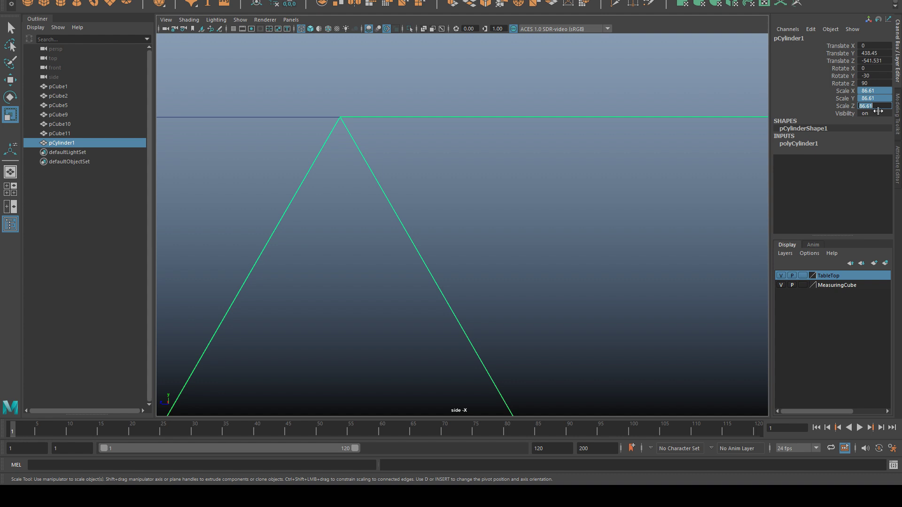
Hide the MeasuringCube layer to show the hexagonal cylinder alone.
click(500, 64)
scroll(529, 114, down, 10)
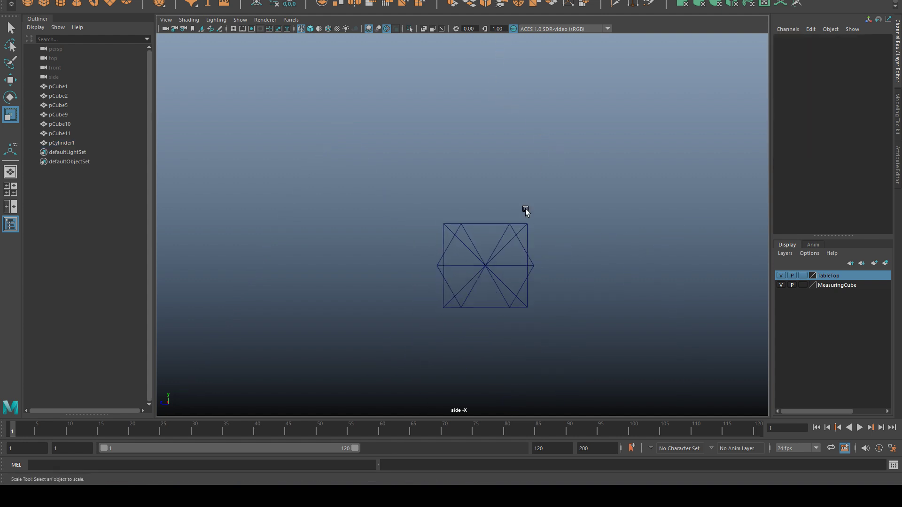
alt+middle_drag(549, 238, 549, 158)
alt+right_drag(549, 158, 697, 273)
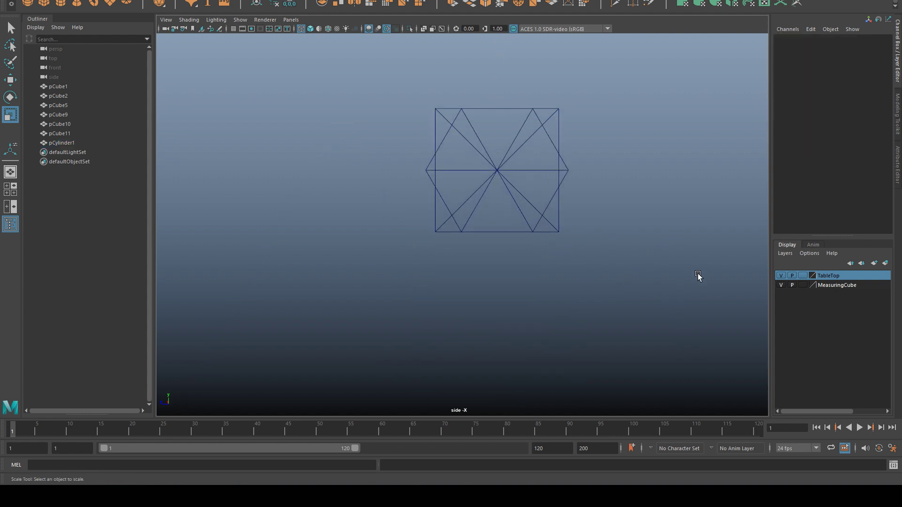
click(781, 285)
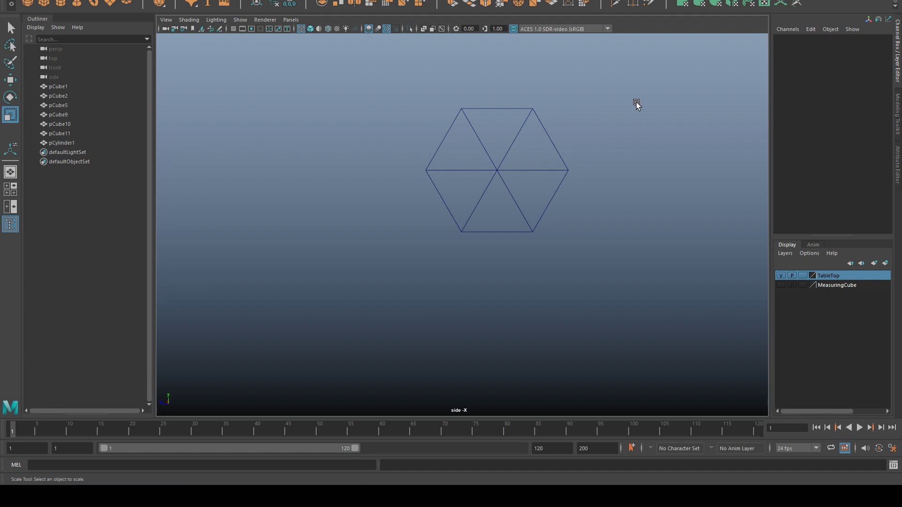
Select the hexagonal cylinder and inspect it above the tabletop in the perspective view.
key(space)
key(space)
alt+drag(625, 149, 554, 165)
alt+right_drag(554, 166, 459, 217)
alt+middle_drag(458, 217, 606, 160)
alt+drag(601, 209, 573, 184)
click(556, 167)
alt+drag(624, 232, 590, 267)
key(w)
key(space)
alt+drag(711, 314, 681, 117)
key(space)
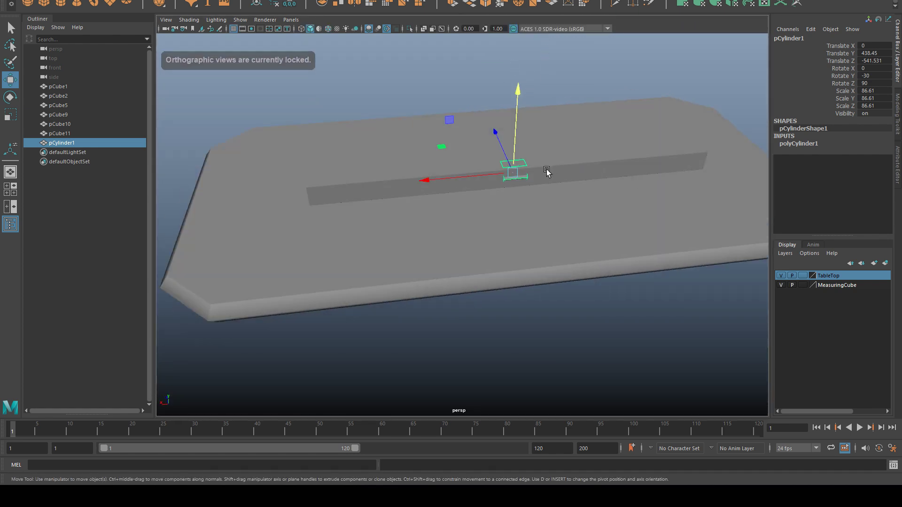
Select the vertices at one end of the hexagonal cylinder and turn on wireframe-on-shaded display.
key(e)
key(r)
key(q)
right_drag(452, 80, 414, 74)
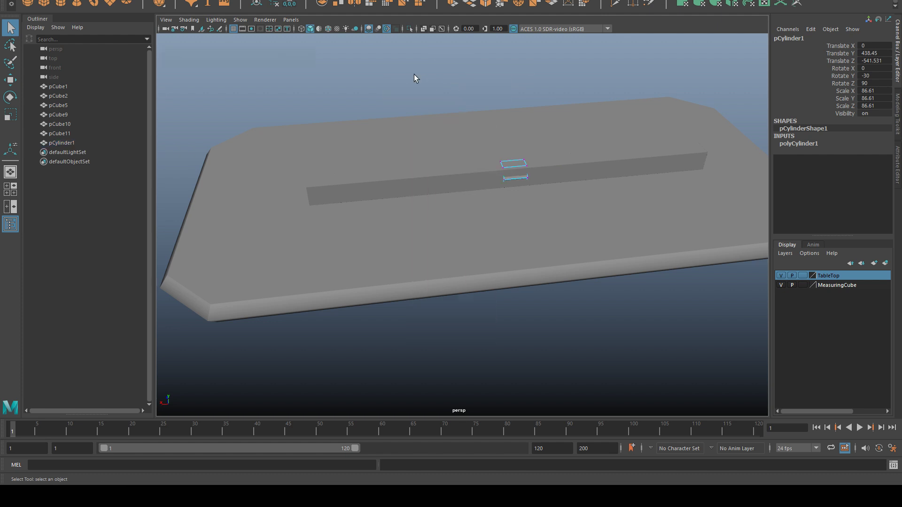
alt+drag(415, 78, 468, 107)
drag(480, 204, 498, 204)
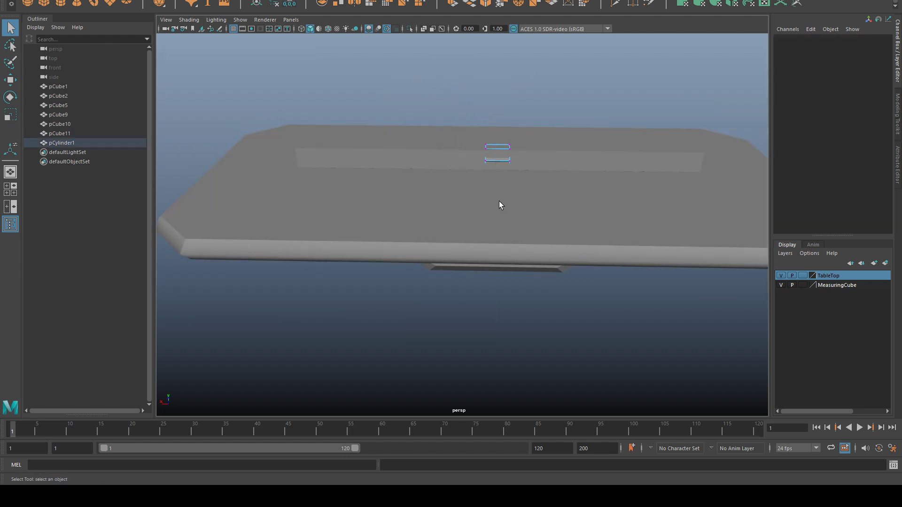
key(w)
click(328, 29)
Move the selected end vertices outward to the nearest end of the measuring cube.
mouse_move(330, 195)
alt+mouse_down()
mouse_move(357, 210)
mouse_move(477, 201)
alt+mouse_up()
key(d)
key(ctrl+z)
drag(434, 190, 329, 205)
Select the cylinder's opposite end vertices and move them to the measuring cube's other end.
drag(578, 271, 505, 116)
alt+middle_drag(647, 255, 649, 257)
alt+drag(648, 257, 558, 298)
drag(348, 184, 623, 202)
scroll(622, 202, down, 5)
Turn off the MeasuringCube layer's visibility and check the lengthened hexagonal bar.
click(782, 286)
scroll(577, 249, up, 4)
alt+drag(465, 287, 521, 286)
key(q)
alt+drag(590, 175, 656, 154)
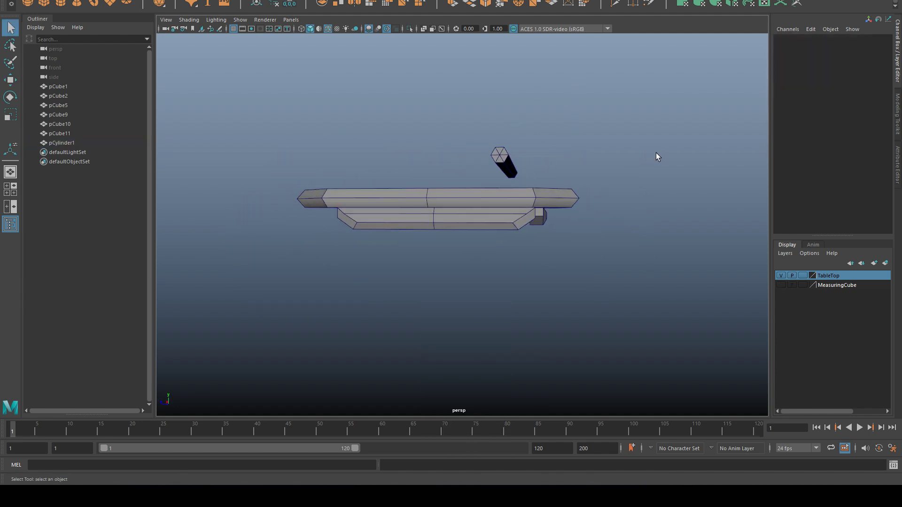
Move the hexagonal bar below the tabletop to about -280 in Translate Y.
click(504, 164)
key(w)
drag(508, 83, 509, 169)
alt+drag(580, 287, 587, 195)
alt+drag(569, 143, 331, 197)
drag(431, 192, 441, 181)
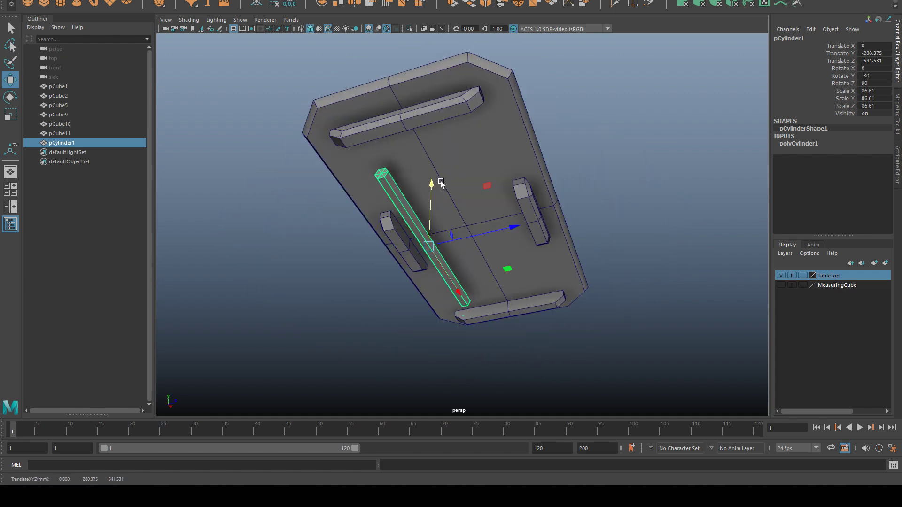
Move the bar along Z to about 743, aligning its side corner with the inner edge of the support on the opposite side.
scroll(605, 321, up, 5)
drag(490, 242, 653, 226)
key(space)
key(space)
scroll(495, 286, up, 6)
key(d)
drag(553, 256, 379, 199)
key(v)
scroll(379, 199, down, 4)
key(space)
key(space)
Examine the bar among the underside supports and frame it in the side view.
alt+drag(671, 118, 684, 111)
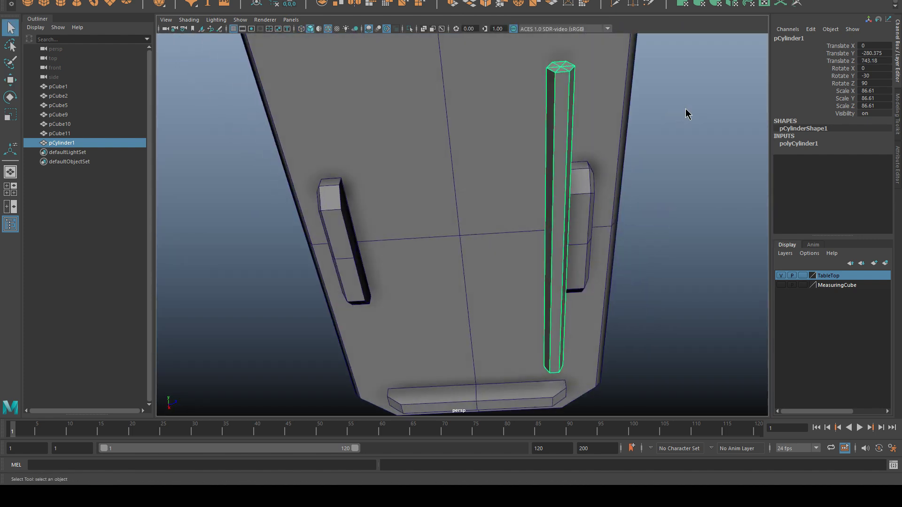
key(q)
click(667, 147)
alt+drag(667, 147, 525, 190)
click(525, 190)
scroll(539, 195, down, 3)
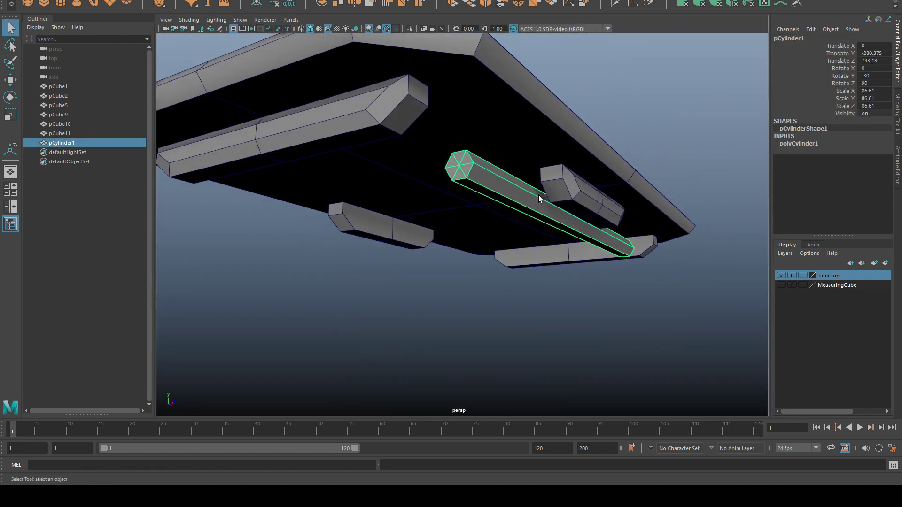
key(space)
key(space)
key(f)
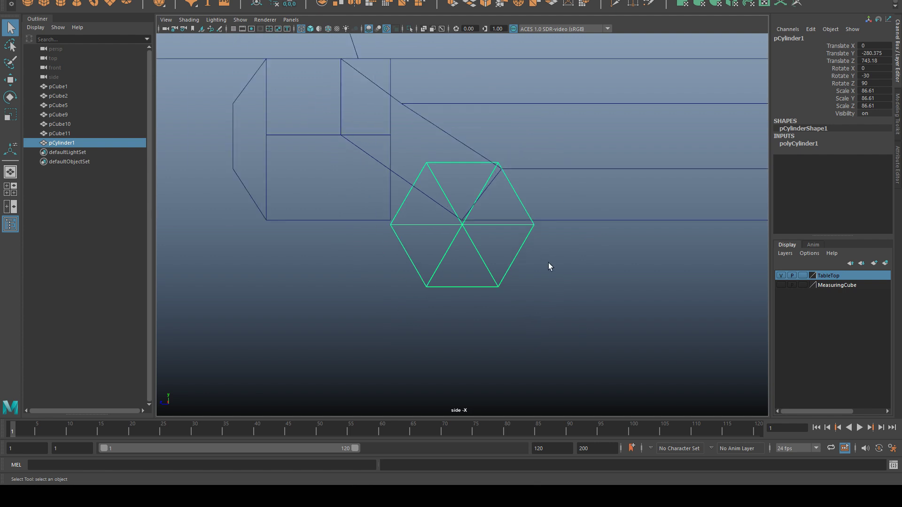
Set the hexagonal bar's pivot at its upper corner and raise the bar to Translate Y -155.007, flush with the tabletop's underside.
key(w)
key(d)
drag(432, 166, 455, 205)
key(d)
drag(433, 165, 433, 160)
scroll(434, 164, down, 4)
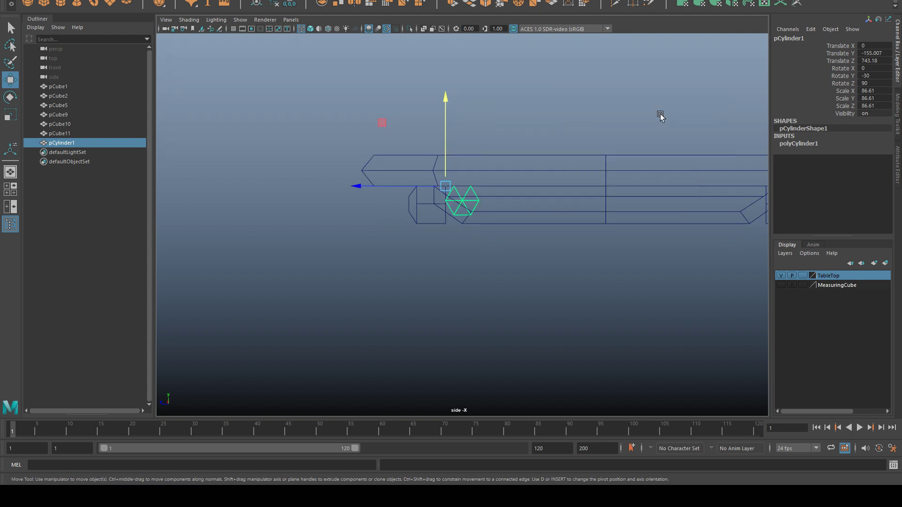
Deselect the bar, inspect it beneath the tabletop, and consult the parts list and part sketches in the reference photos.
key(space)
key(space)
alt+drag(610, 127, 642, 120)
key(q)
click(687, 83)
scroll(681, 193, down, 6)
alt+drag(681, 194, 457, 315)
drag(0, 77, 561, 61)
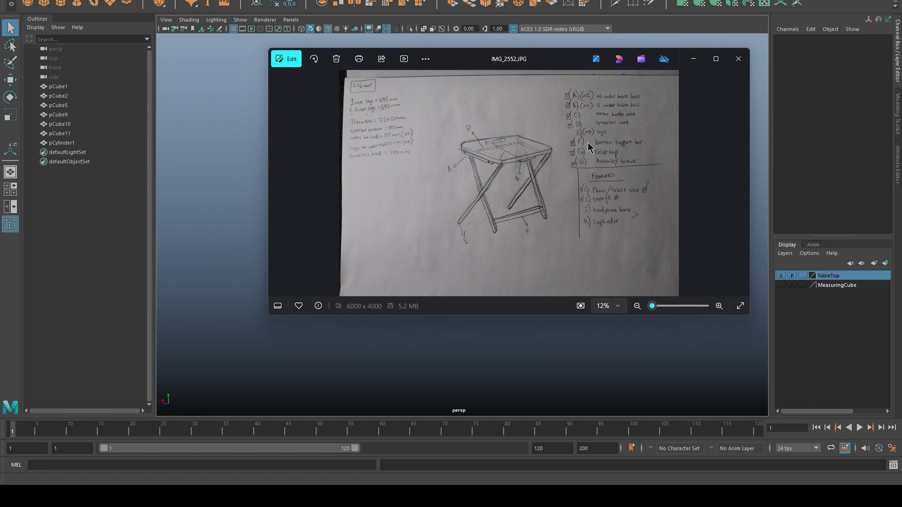
scroll(589, 149, down, 1)
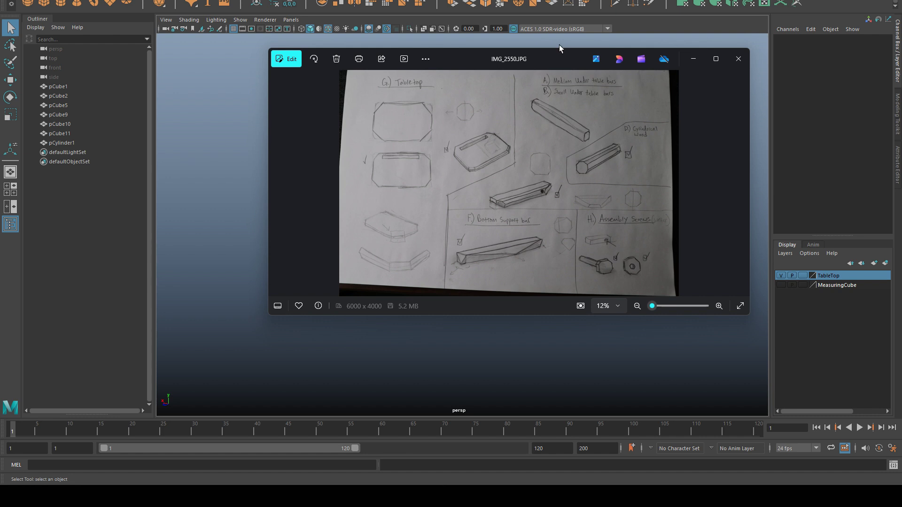
key(Right)
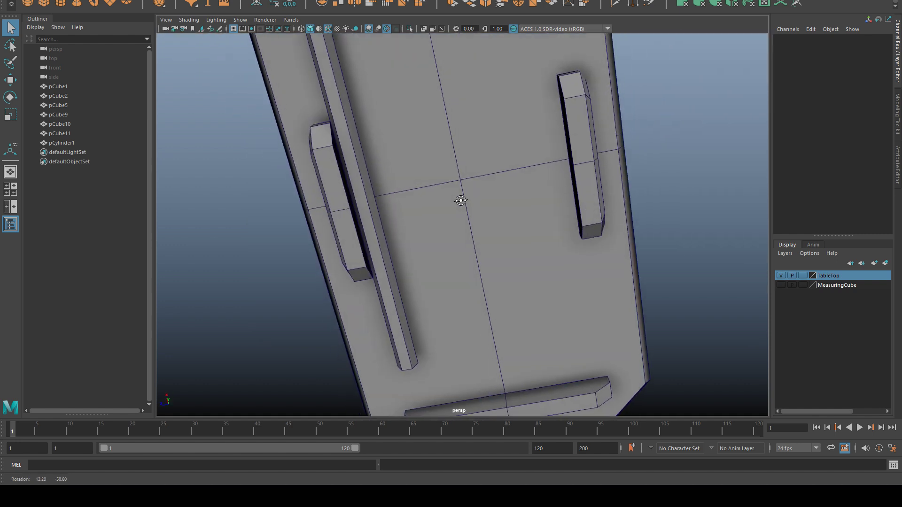
Add every part except the short support opposite the hexagonal bar to the TableTop layer and set that layer to Reference display.
alt+drag(461, 202, 408, 219)
click(519, 115)
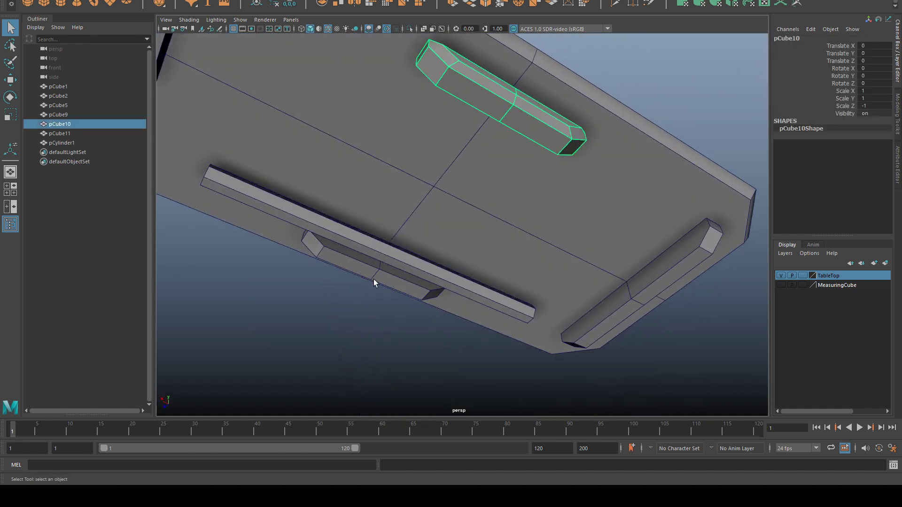
alt+drag(520, 257, 588, 264)
scroll(588, 264, down, 5)
shift+drag(635, 337, 313, 55)
right_click(829, 276)
click(840, 300)
click(802, 276)
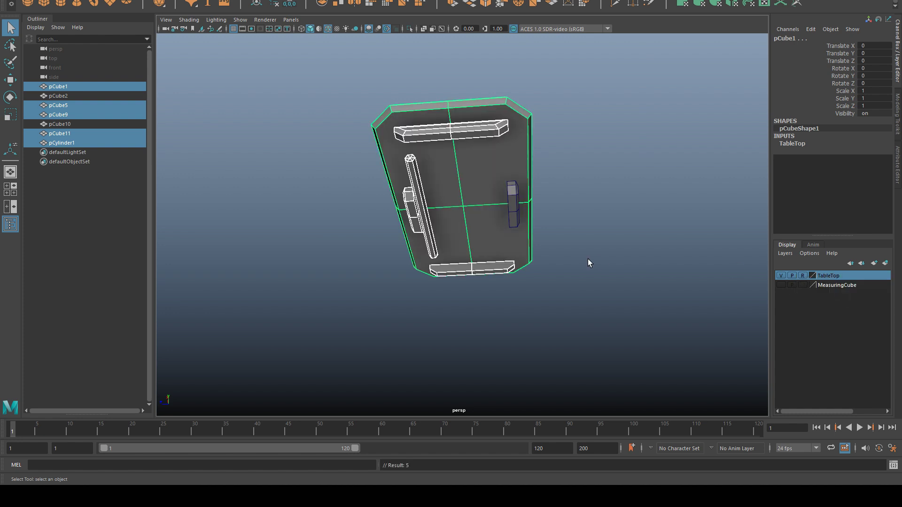
Duplicate the short support opposite the hexagonal bar and add the copy to the TableTop layer.
click(511, 209)
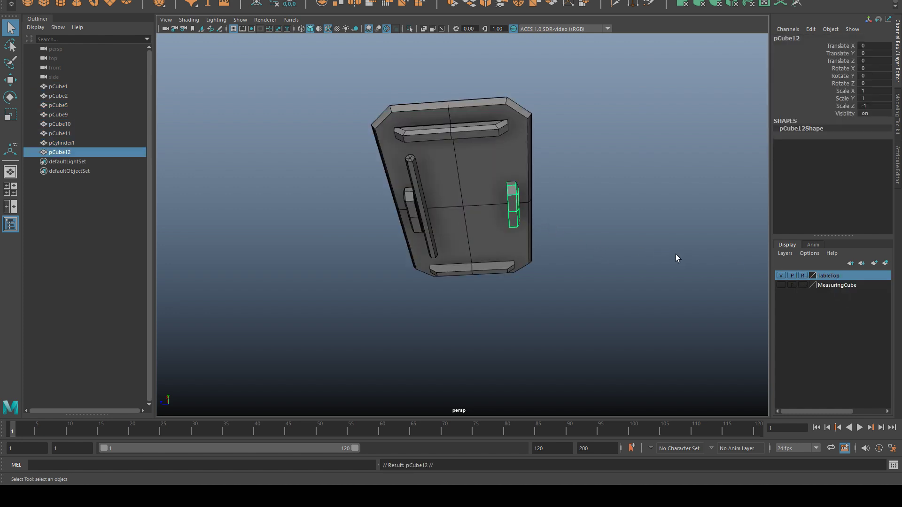
right_click(831, 276)
click(832, 298)
click(635, 241)
Bevel the central edge loop of the editable short support (pCube10) with a Fraction of 0.179.
scroll(594, 249, up, 5)
click(590, 199)
alt+drag(590, 198, 551, 184)
key(w)
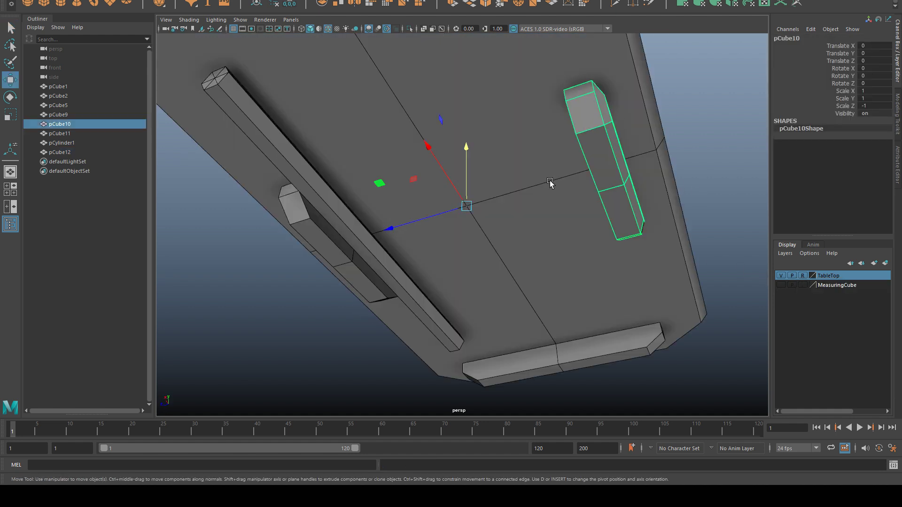
right_click(619, 203)
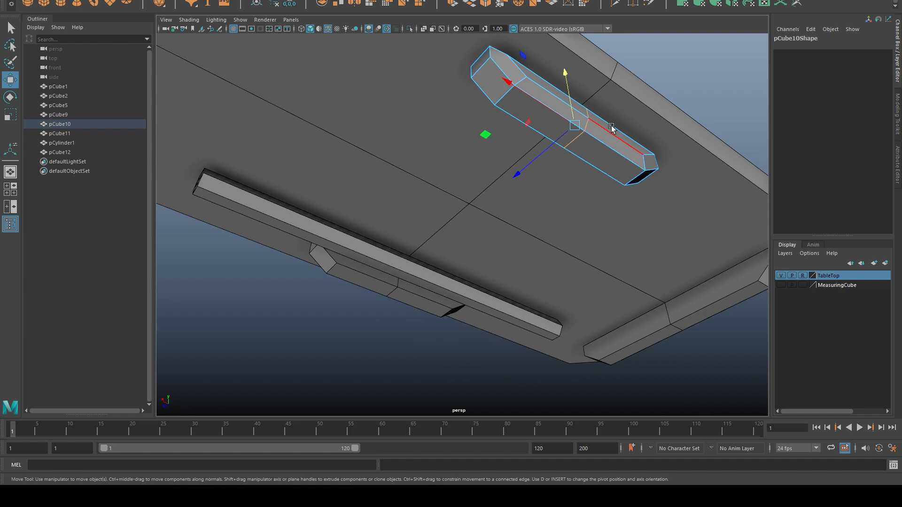
shift+right_drag(673, 66, 710, 66)
alt+drag(691, 218, 511, 244)
alt+drag(512, 245, 505, 218)
alt+middle_drag(506, 218, 507, 296)
alt+right_drag(507, 296, 563, 291)
drag(629, 236, 602, 237)
alt+right_drag(601, 235, 481, 265)
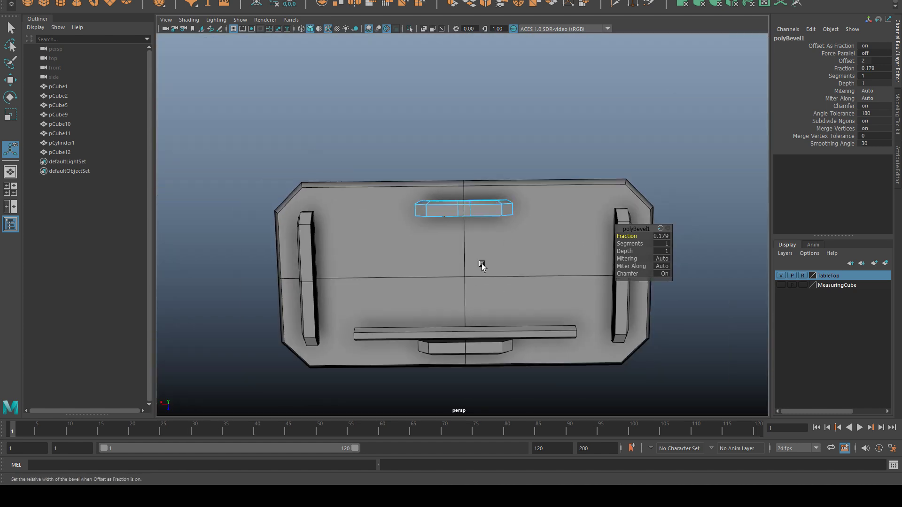
alt+drag(481, 266, 521, 300)
Extrude the narrow underside face between the support's bevelled edges slightly downward.
key(q)
right_drag(554, 128, 554, 154)
scroll(508, 197, up, 4)
alt+drag(496, 201, 535, 214)
click(492, 227)
key(w)
alt+drag(499, 271, 535, 294)
shift+drag(489, 166, 492, 173)
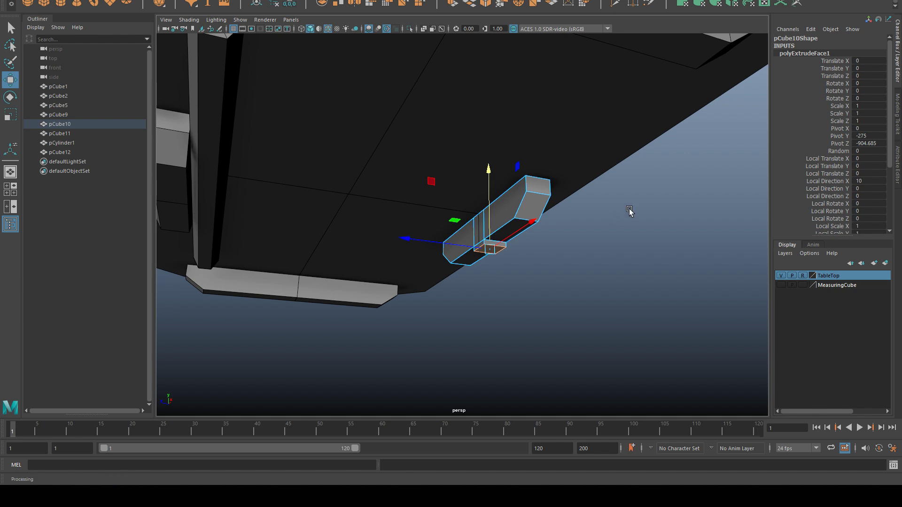
alt+drag(614, 264, 632, 275)
key(q)
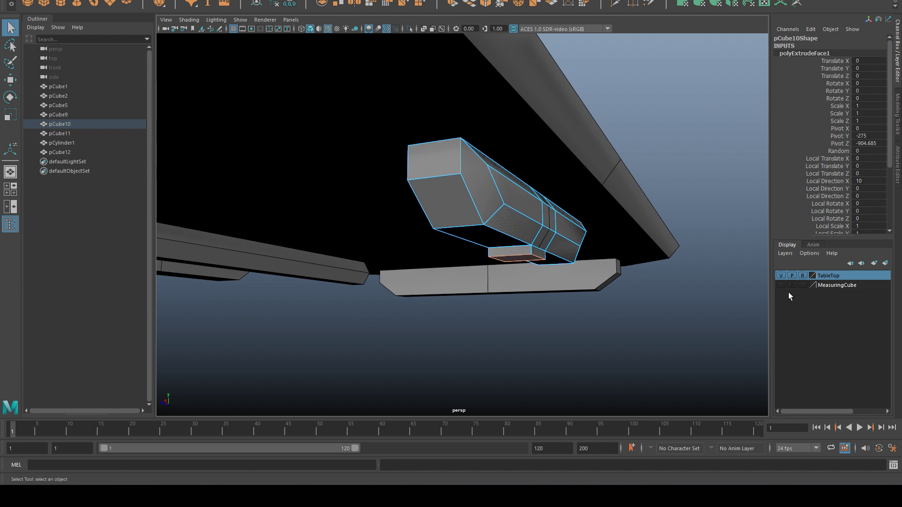
Show the MeasuringCube layer, select its cube in the front view, and set the cube's width, height and depth to 8.
scroll(620, 149, down, 7)
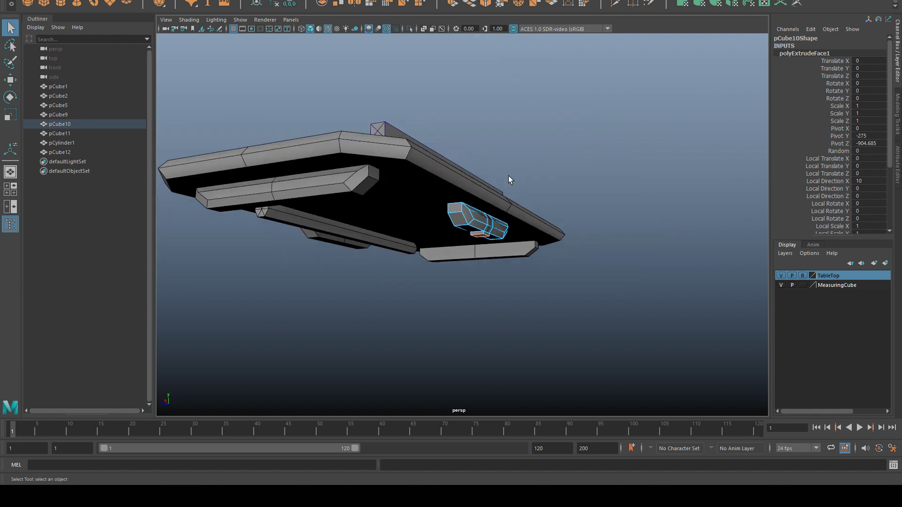
key(space)
key(space)
key(w)
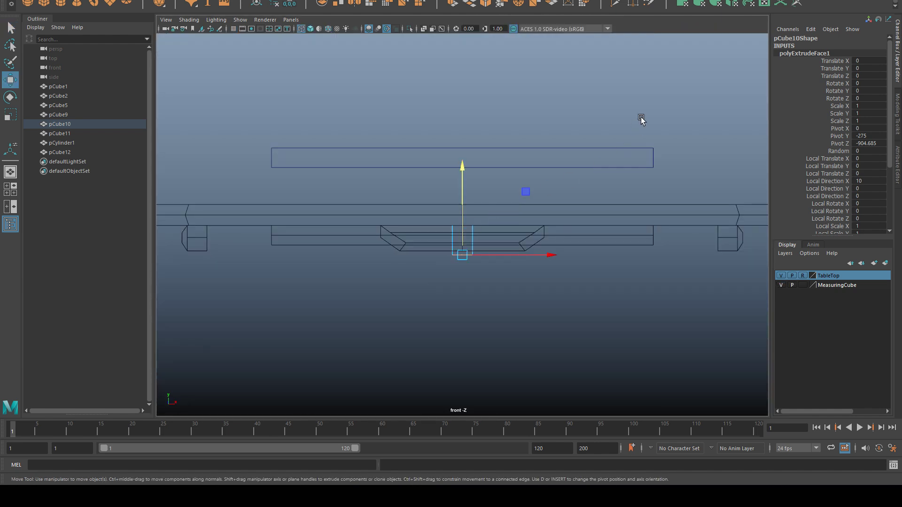
click(835, 285)
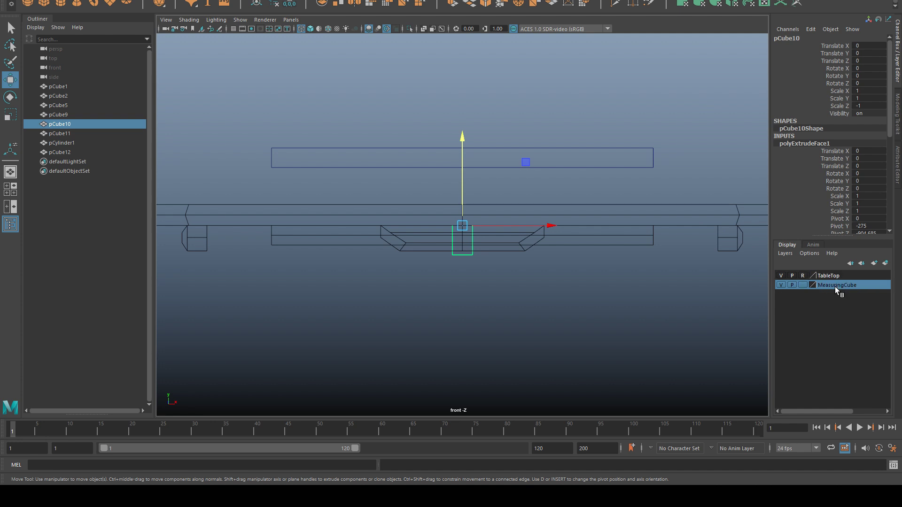
right_click(835, 285)
click(824, 328)
scroll(494, 68, up, 3)
click(793, 159)
drag(872, 166, 875, 180)
key(Return)
Move the measuring cube down to Translate Y -315, aligning its top with the support's underside.
scroll(530, 105, up, 5)
drag(461, 46, 463, 241)
key(d)
key(d)
drag(491, 169, 482, 150)
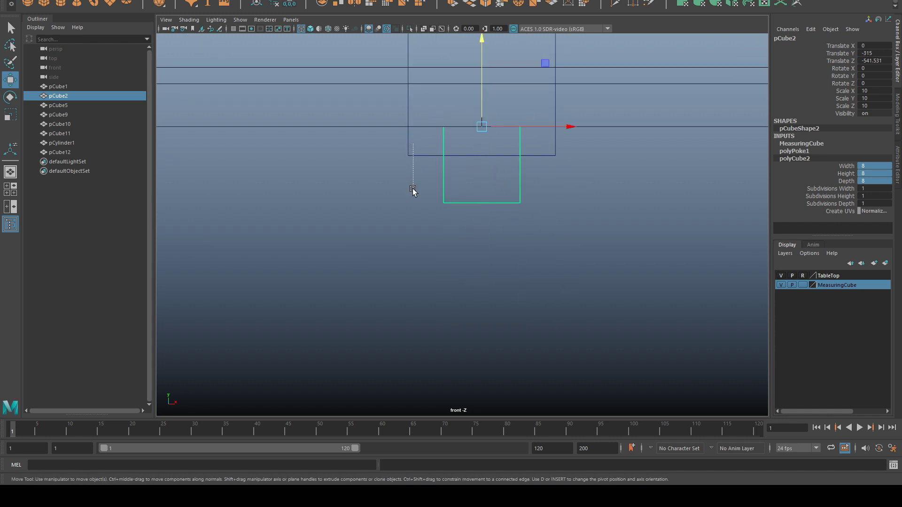
Lower the bottom vertices of the support's extruded block to the level of the measuring cube's bottom edge.
click(418, 153)
right_click(417, 152)
right_drag(419, 171, 417, 178)
right_drag(570, 167, 522, 166)
drag(397, 145, 645, 184)
drag(476, 157, 480, 202)
key(space)
key(space)
alt+drag(629, 144, 652, 134)
scroll(652, 135, up, 5)
alt+drag(610, 221, 635, 235)
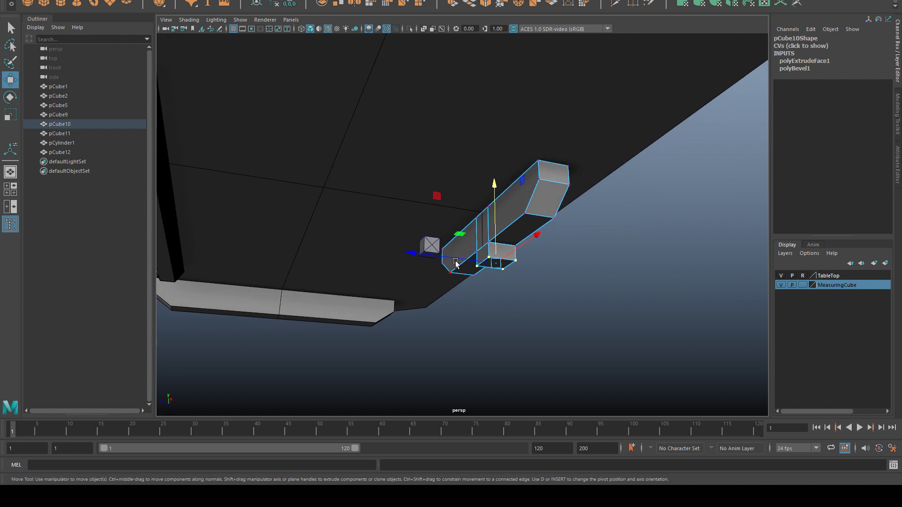
Return the support to object mode and hide the MeasuringCube layer.
key(q)
right_drag(439, 239, 528, 223)
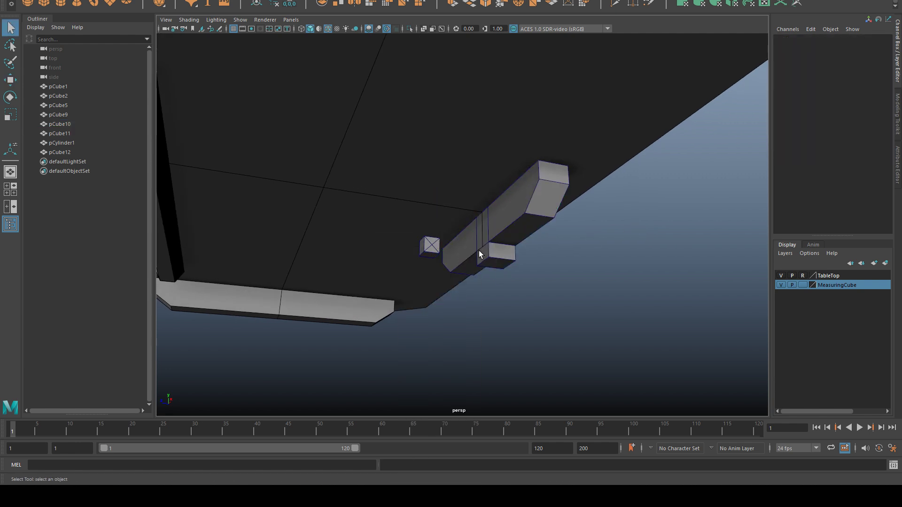
click(436, 251)
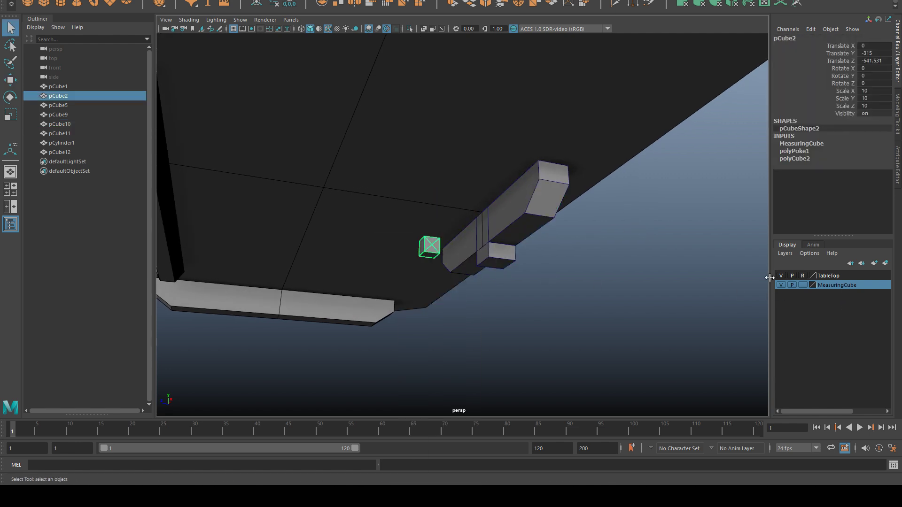
click(780, 285)
Extrude the block's inner side face toward the table centre, to about -772 in Z.
alt+drag(572, 255, 593, 150)
right_drag(593, 150, 559, 184)
click(593, 142)
scroll(556, 193, down, 4)
scroll(557, 185, up, 4)
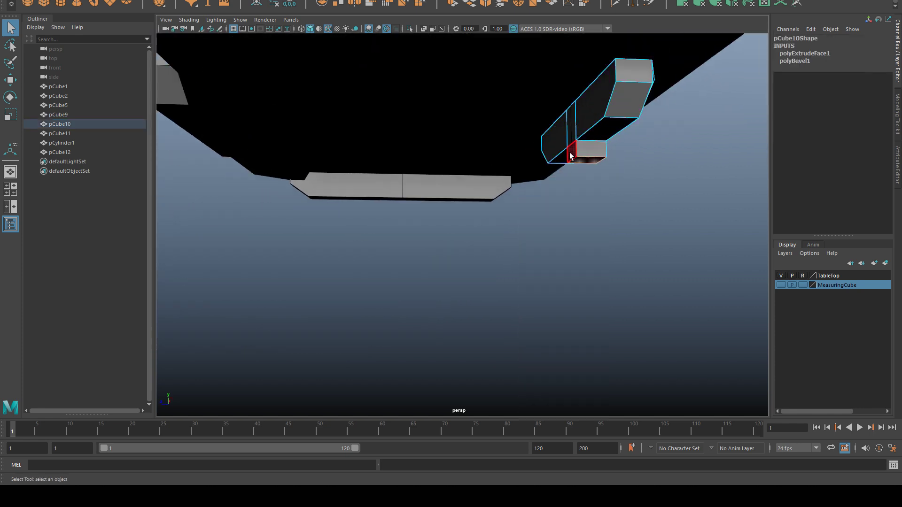
click(570, 154)
key(w)
alt+drag(552, 222, 533, 175)
shift+drag(496, 149, 485, 146)
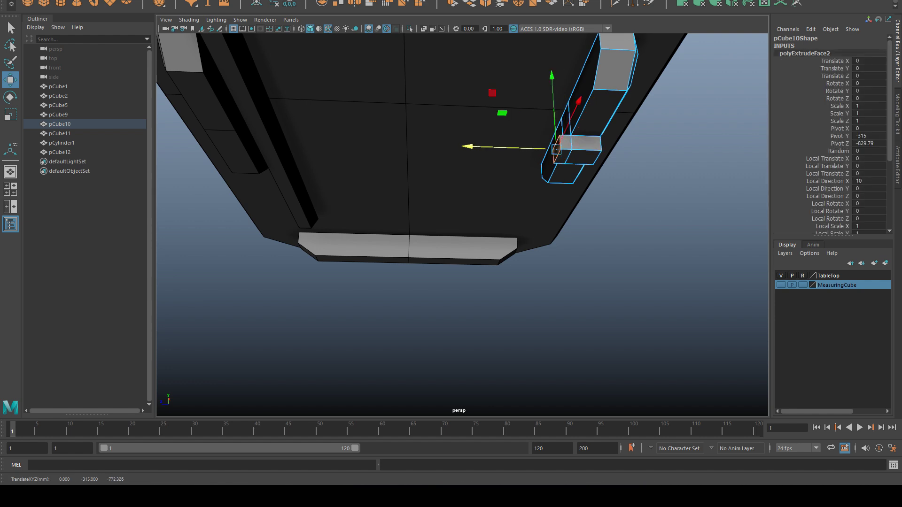
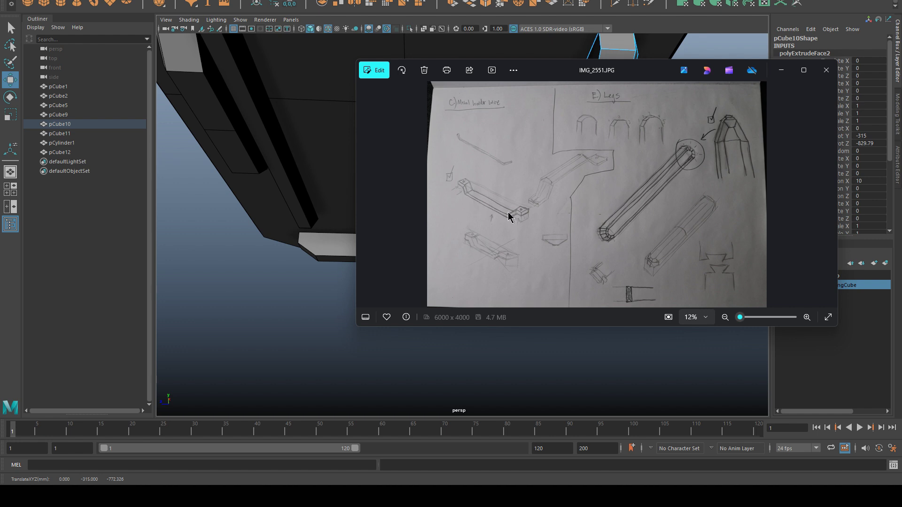
Move the extruded end face to about -678 in Z and about -376 in Y to form a downward-sloping section.
click(826, 70)
drag(500, 149, 487, 145)
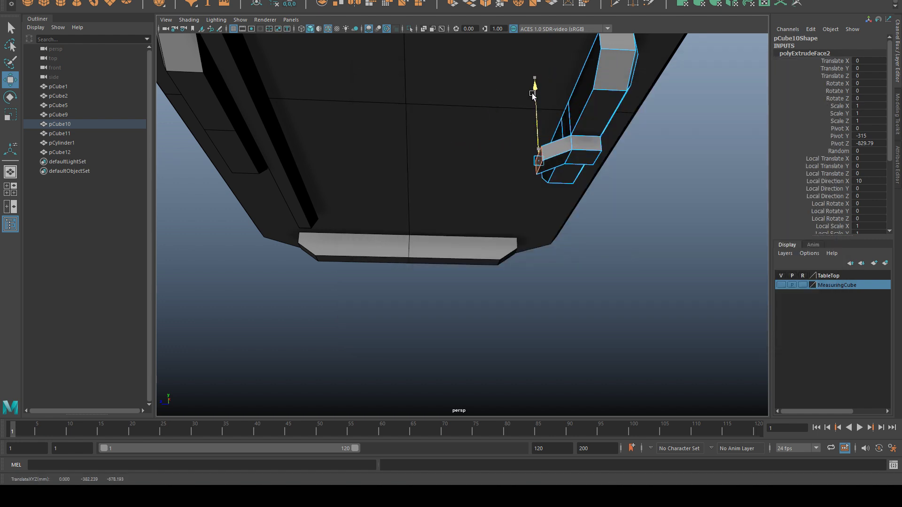
key(space)
key(space)
scroll(656, 314, up, 5)
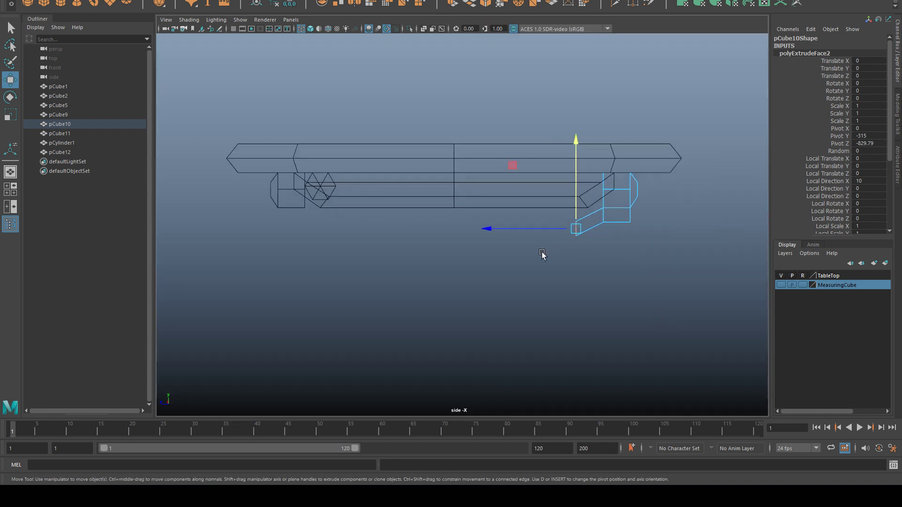
drag(620, 179, 620, 186)
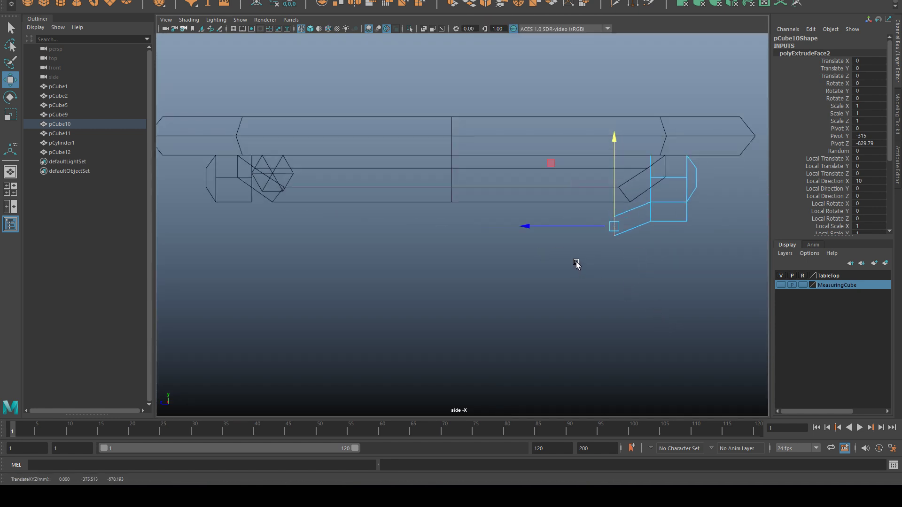
Extrude the sloped section's end face horizontally and snap it to the tabletop's centre line.
shift+drag(542, 226, 424, 227)
key(v)
key(q)
Delete the arm's end face at the tabletop's centre line.
key(space)
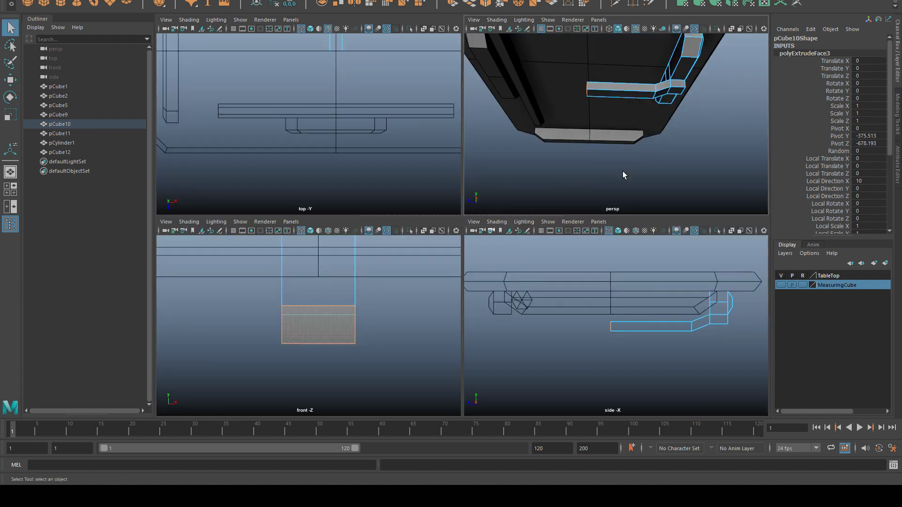
key(space)
right_drag(518, 176, 516, 187)
alt+drag(587, 184, 630, 200)
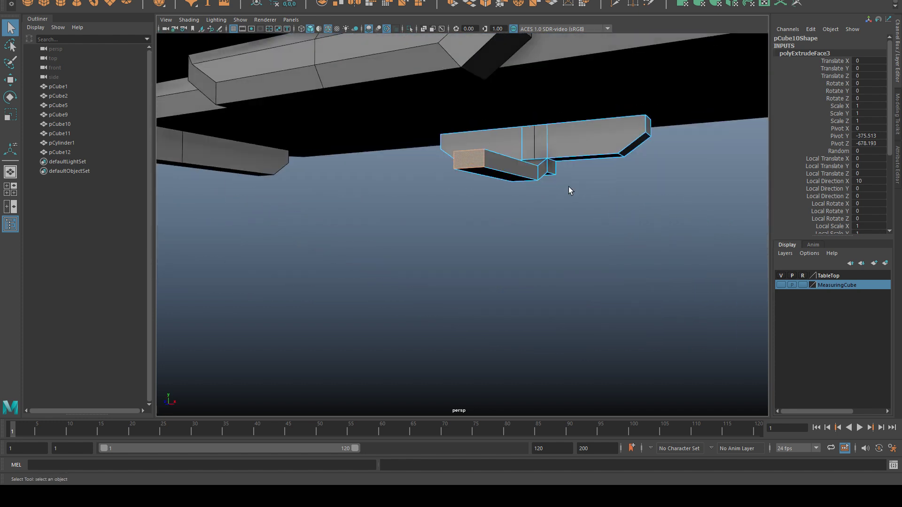
click(519, 216)
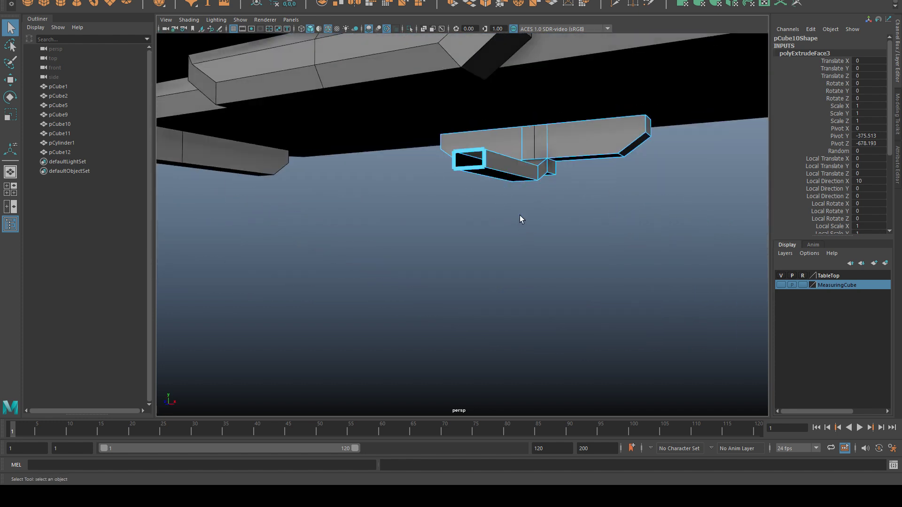
alt+drag(588, 234, 440, 156)
alt+drag(496, 185, 551, 188)
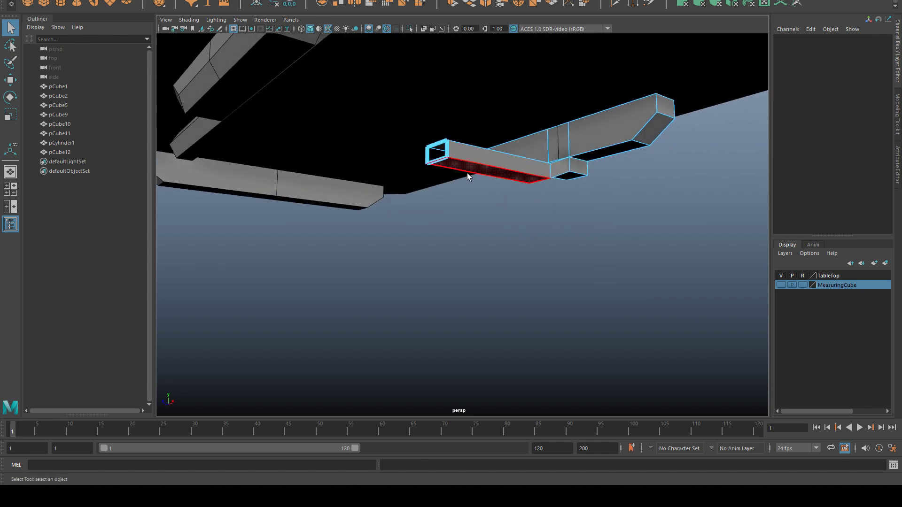
Undo the latest actions, select the underside faces along the arm and its block, and raise them slightly to thin the arm.
alt+drag(686, 129, 632, 125)
key(ctrl+z)
key(ctrl+z)
key(ctrl+z)
click(530, 172)
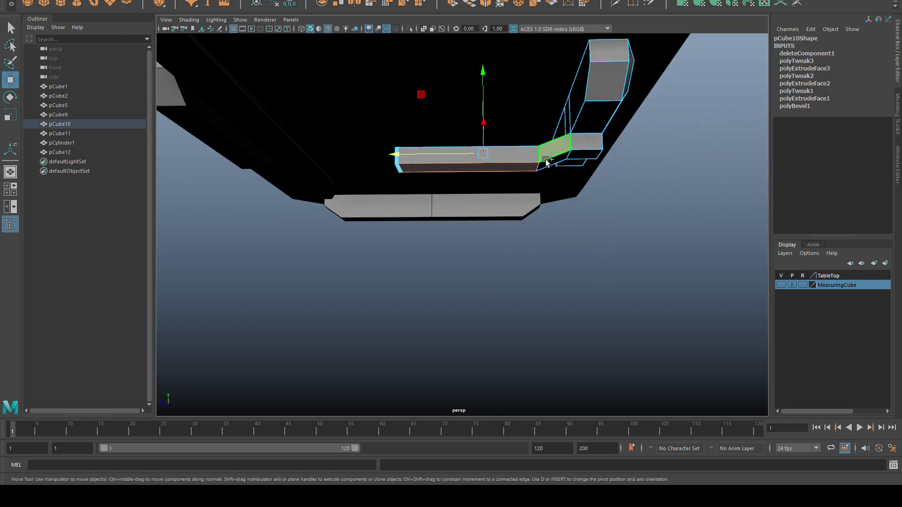
alt+drag(531, 169, 536, 126)
click(533, 120)
shift+click(505, 140)
shift+click(489, 152)
alt+drag(489, 155, 477, 152)
drag(475, 75, 475, 79)
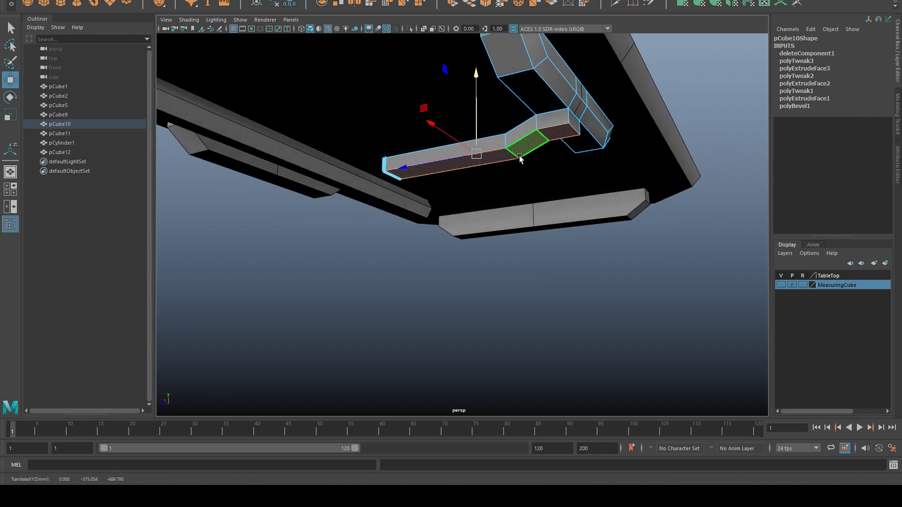
shift+click(568, 126)
Consult the holder wire sketch in IMG_2551.JPG, clear the face selection, and show the measuring cube near the arm in the side view.
key(alt+Tab)
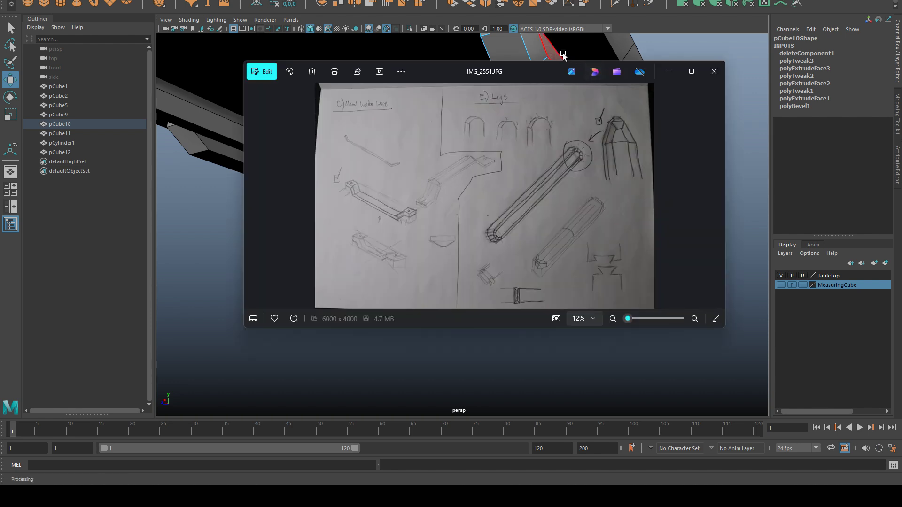
drag(531, 71, 901, 120)
click(570, 294)
key(space)
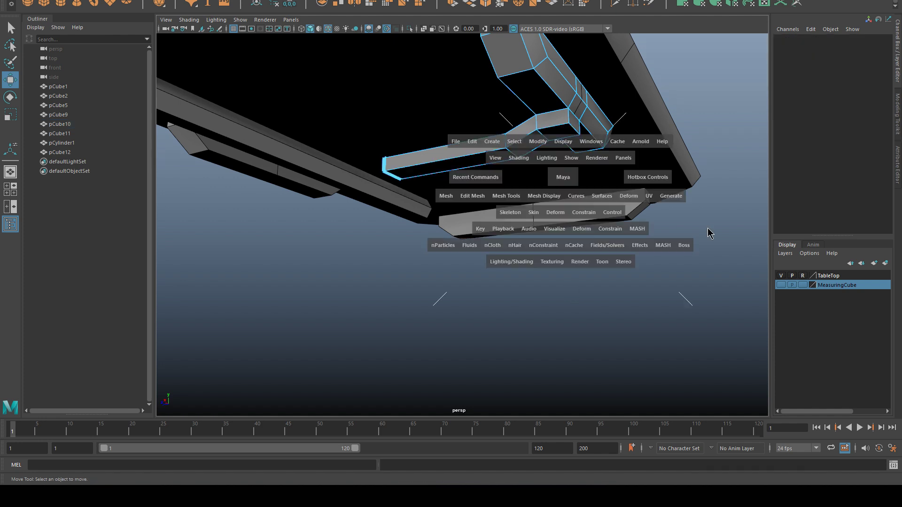
key(space)
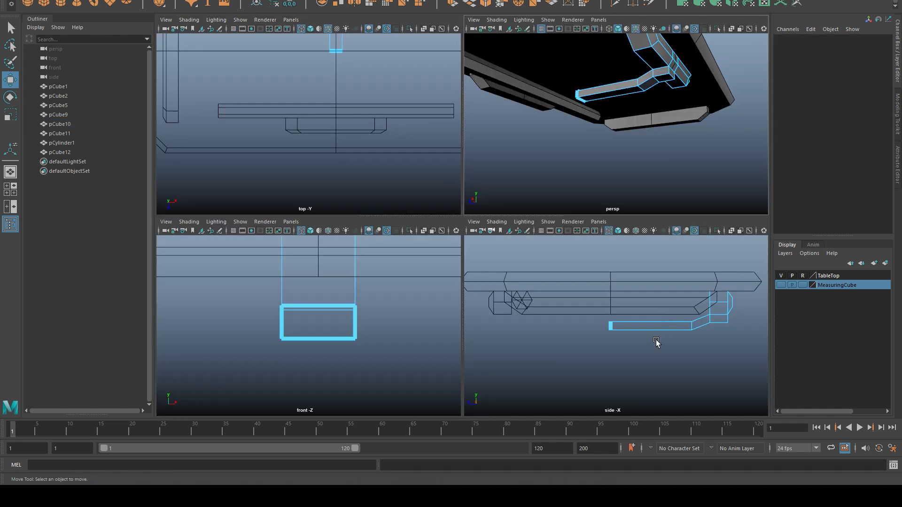
key(space)
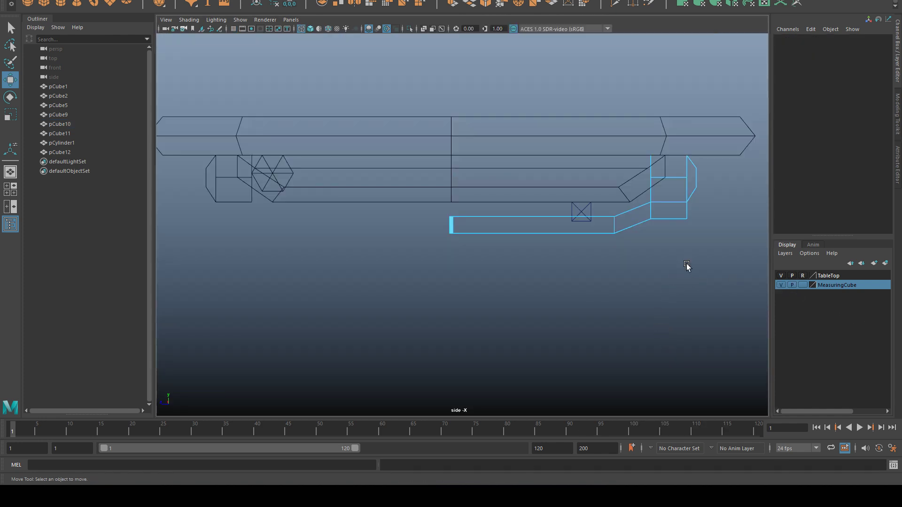
Select the measuring cube beside the arm and set its width, height and depth to 5.
scroll(657, 262, up, 3)
click(493, 208)
click(797, 159)
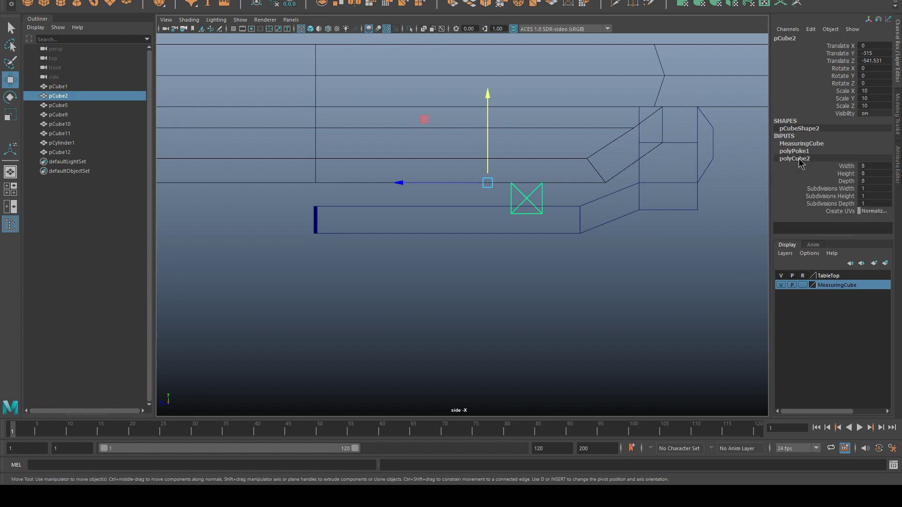
drag(866, 166, 867, 179)
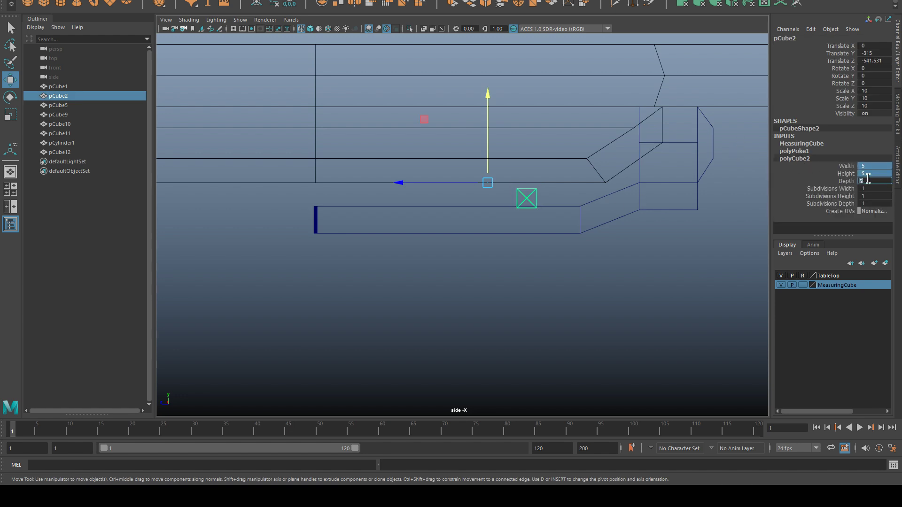
click(564, 219)
Snap the measuring cube's pivot to its top corner, align the cube under the support's lower edge, and slide it into the arm's end block.
click(531, 208)
key(d)
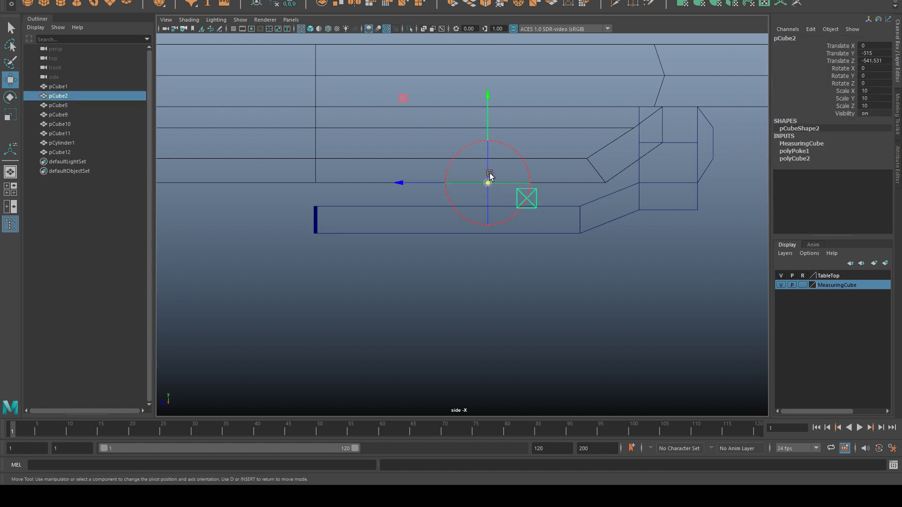
drag(493, 188, 599, 181)
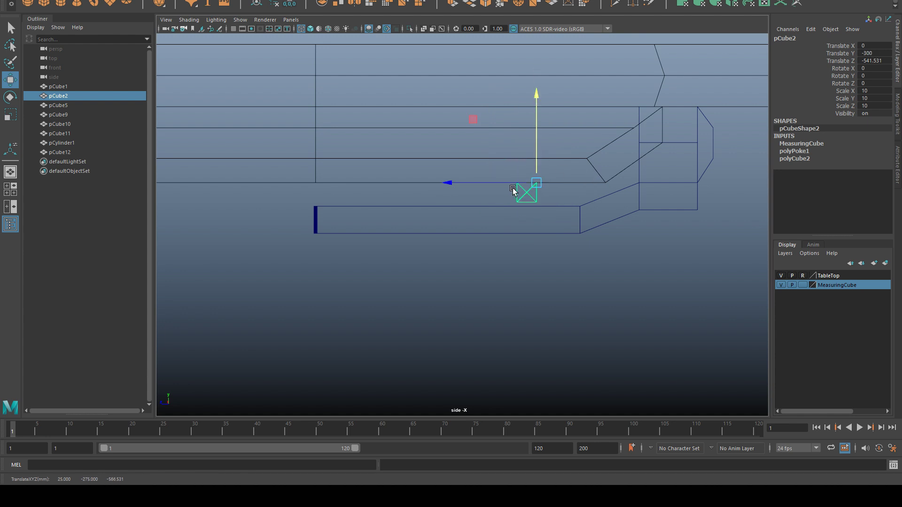
drag(480, 186, 622, 195)
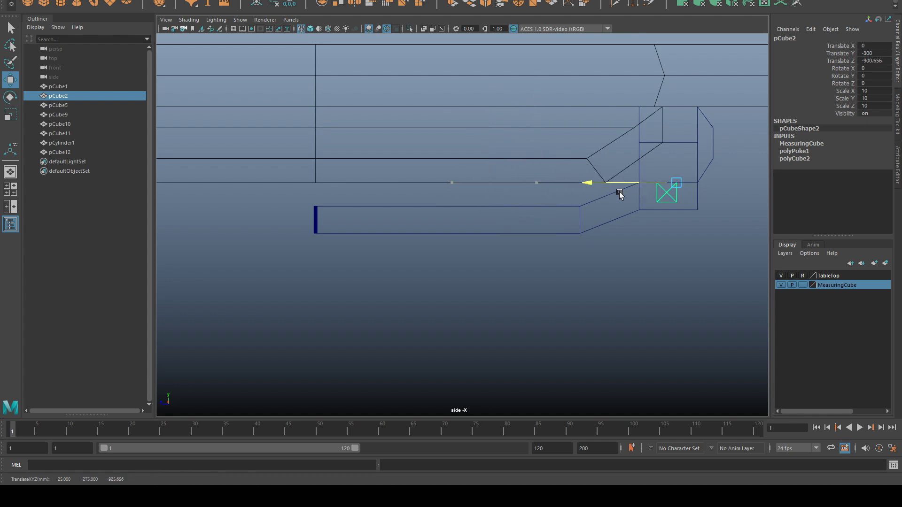
click(602, 225)
Select the underside faces of the arm and its end block and snap them up level with the measuring cube's bottom.
right_click(605, 217)
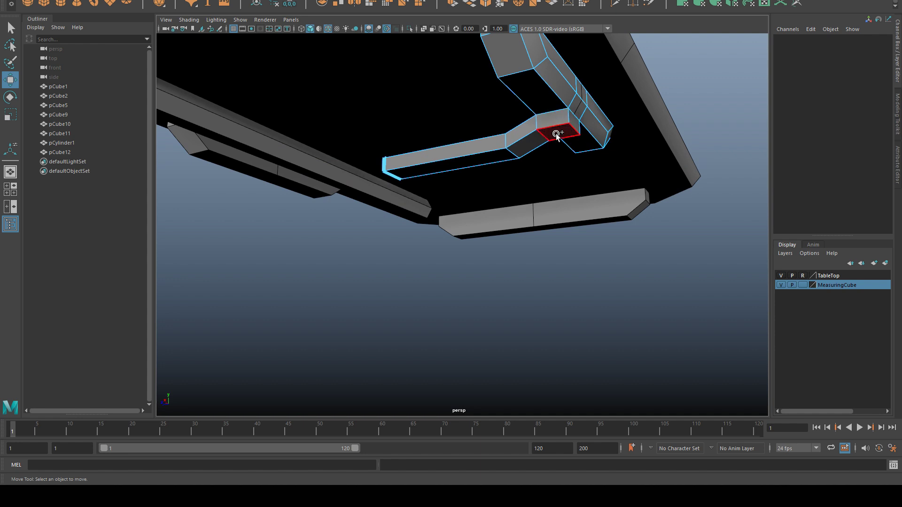
click(495, 161)
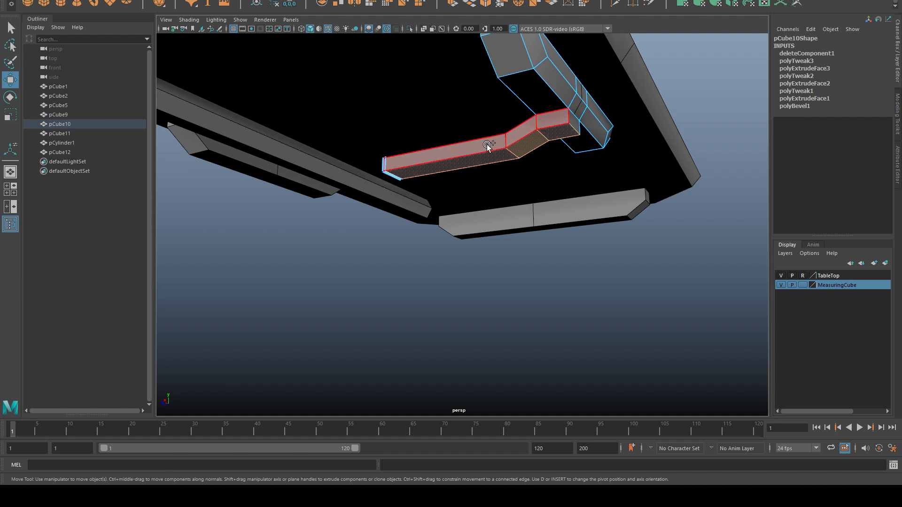
mouse_move(476, 149)
shift+mouse_down()
mouse_move(545, 112)
mouse_move(553, 65)
shift+mouse_up()
drag(572, 126, 557, 97)
key(ctrl+z)
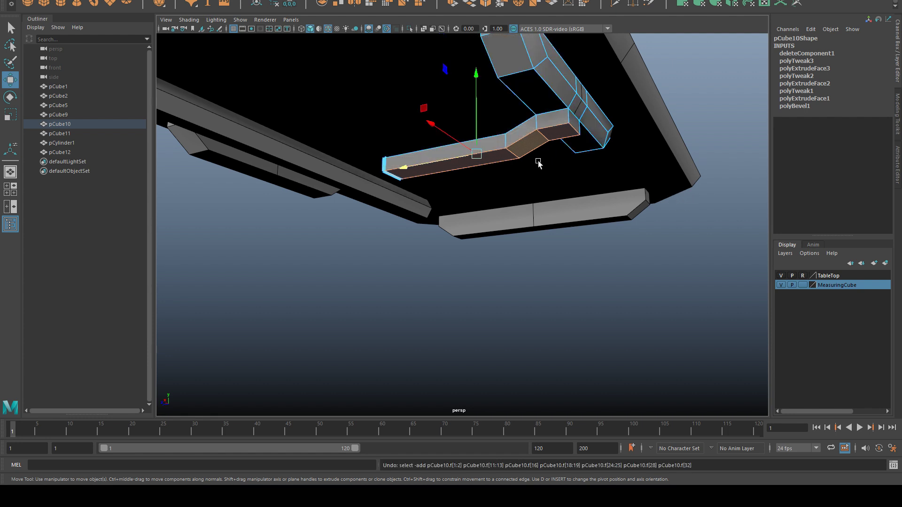
key(space)
key(space)
key(e)
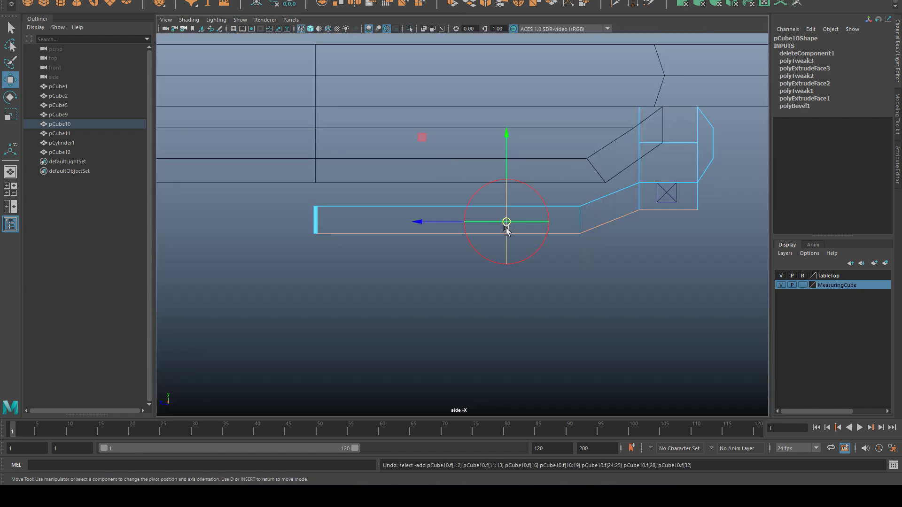
key(d)
drag(506, 224, 639, 210)
key(d)
drag(639, 178, 665, 206)
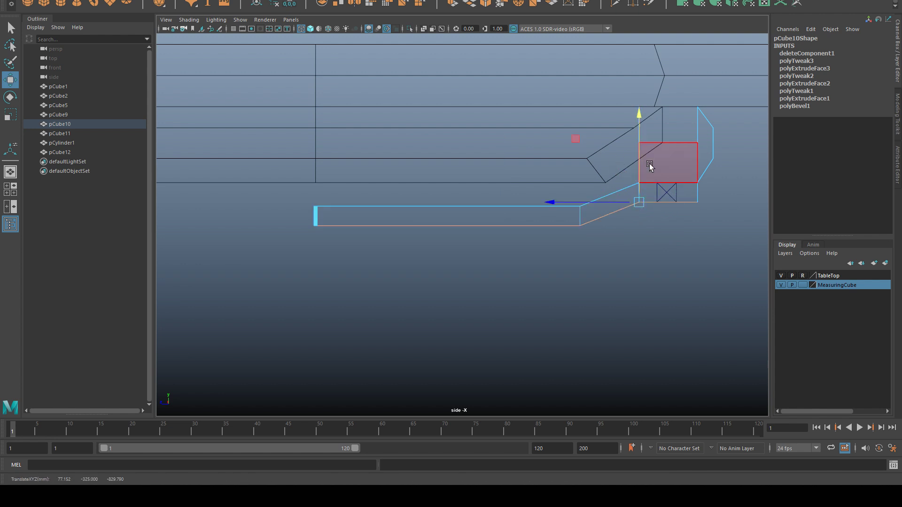
Hide the measuring cube, return to object selection in the perspective view, and consult the holder wire sketch in IMG_2551.JPG.
key(space)
key(space)
click(780, 285)
alt+drag(700, 265, 670, 254)
key(q)
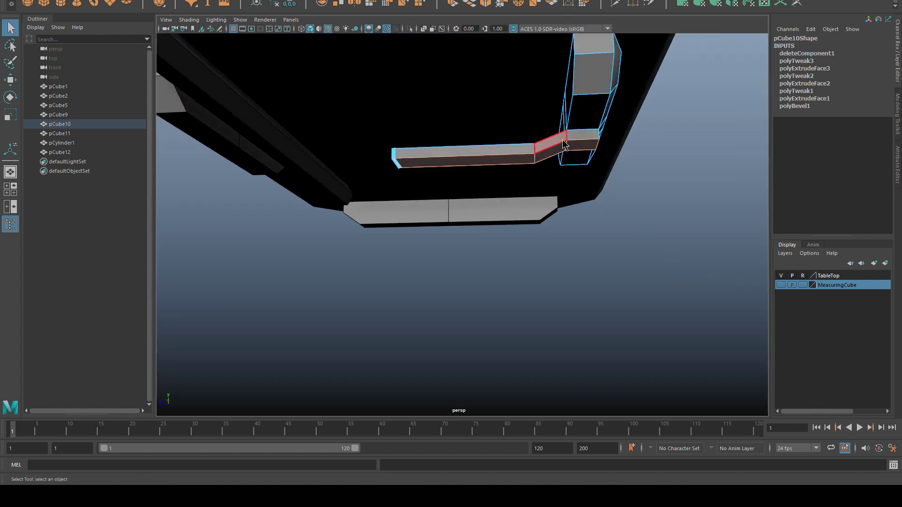
key(F8)
alt+drag(677, 224, 540, 225)
mouse_move(901, 101)
mouse_down()
mouse_move(801, 98)
mouse_move(641, 71)
mouse_up()
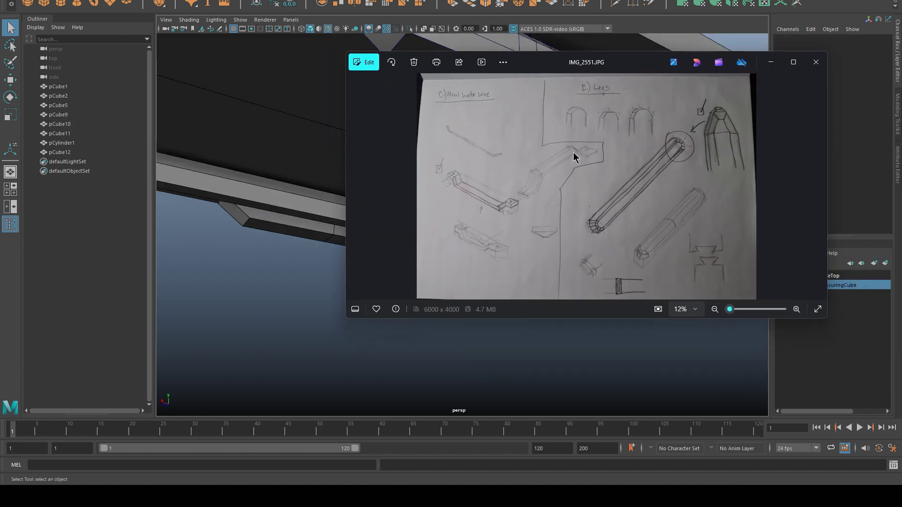
key(alt+Tab)
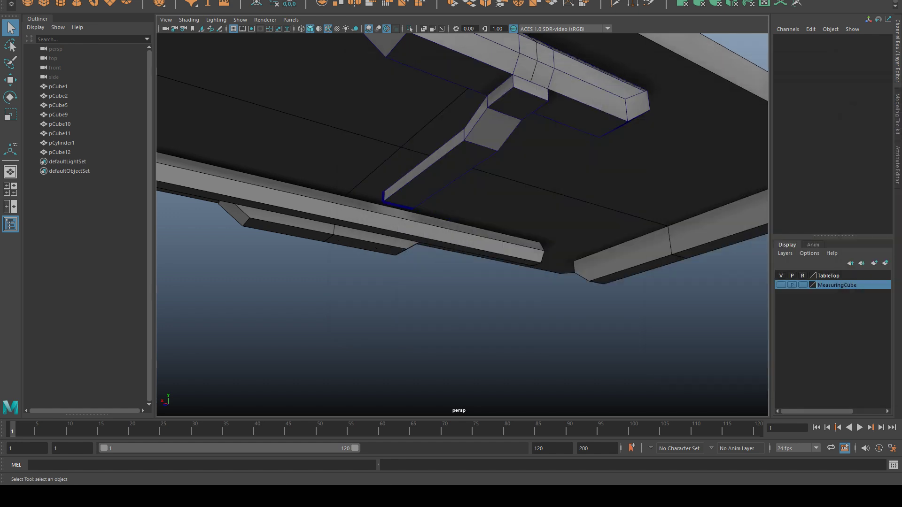
Select the arm and end block faces, invert the selection, and delete the attached support's faces so only the arm remains.
click(450, 77)
scroll(471, 81, down, 2)
right_drag(531, 111, 532, 136)
alt+middle_drag(532, 137, 528, 179)
alt+drag(529, 179, 537, 136)
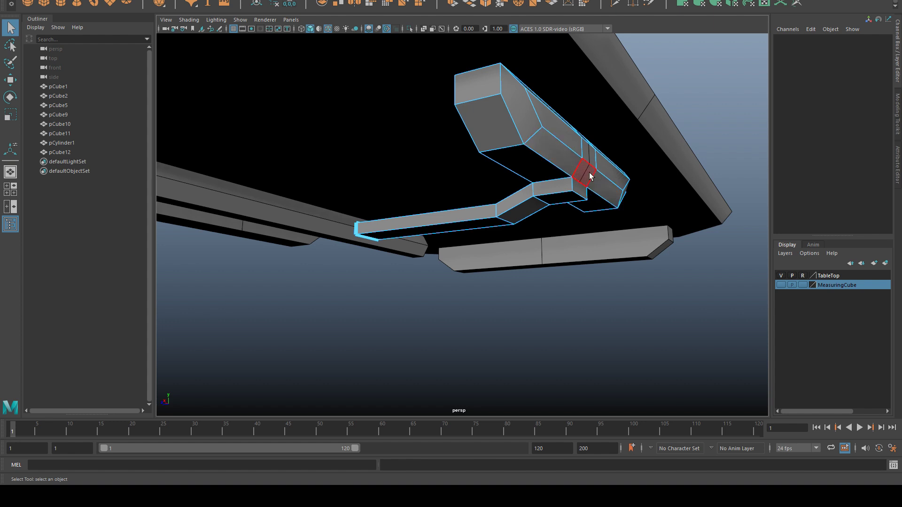
alt+drag(605, 170, 536, 116)
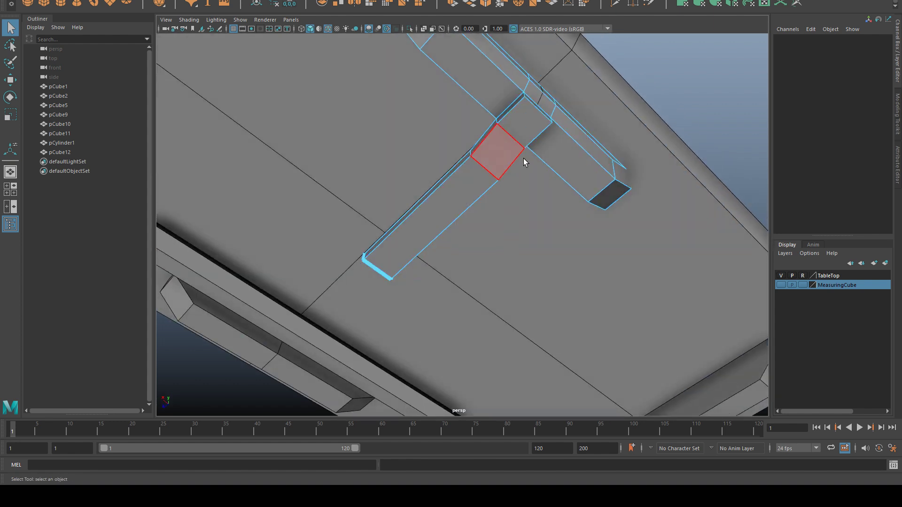
scroll(523, 158, down, 6)
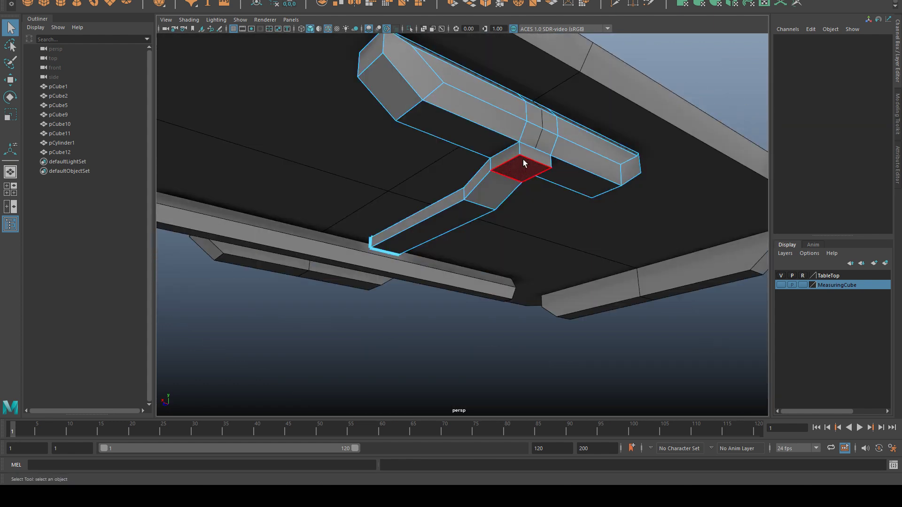
click(524, 157)
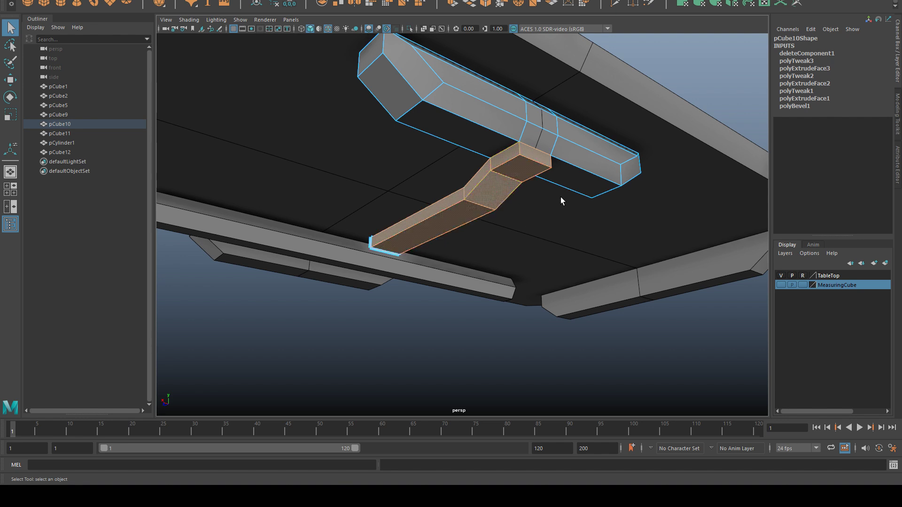
alt+drag(507, 289, 556, 205)
alt+drag(563, 244, 615, 283)
shift+drag(638, 331, 311, 41)
alt+drag(655, 309, 590, 284)
click(589, 282)
alt+drag(477, 218, 834, 330)
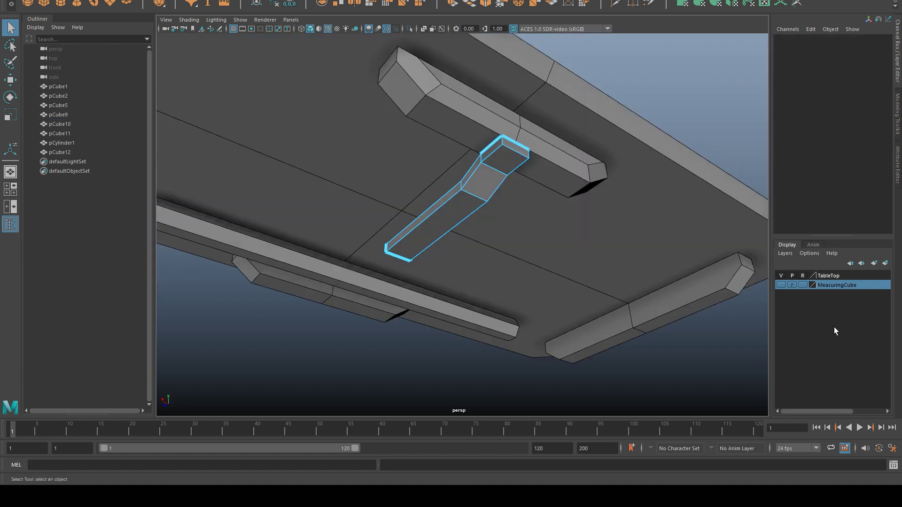
Hide the TableTop layer and fill the open hole on top of the arm's end block.
click(781, 277)
alt+drag(747, 289, 606, 262)
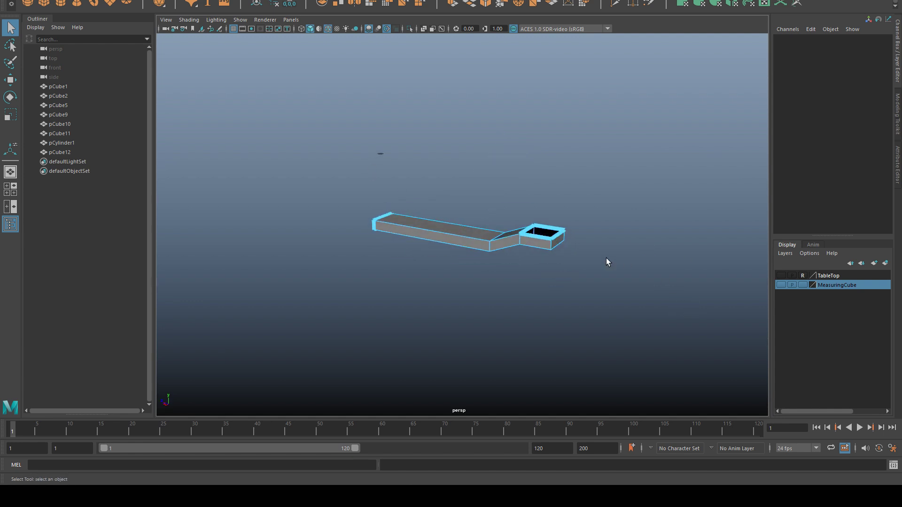
scroll(587, 256, up, 5)
click(625, 271)
shift+right_click(668, 133)
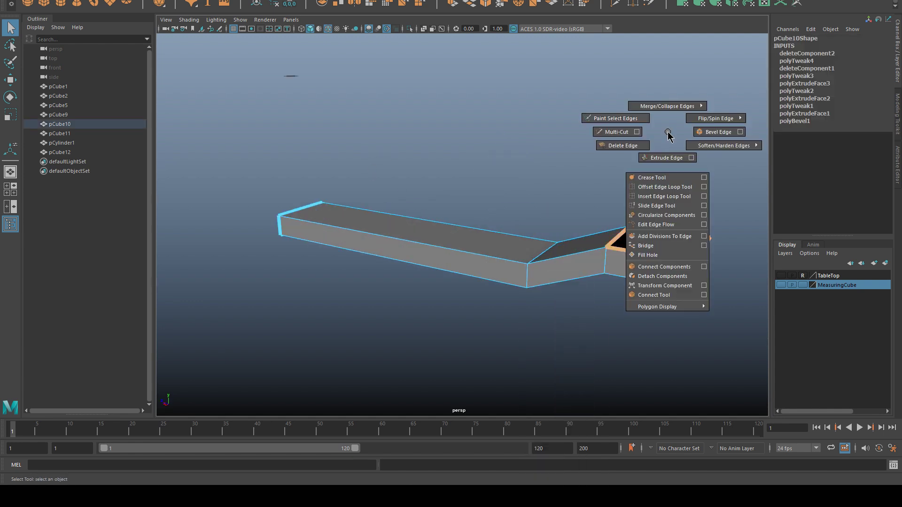
shift+right_drag(668, 132, 642, 256)
click(638, 324)
Connect the crosswise edges of the arm to add a lengthwise edge loop along the middle of its underside.
alt+drag(638, 324, 498, 116)
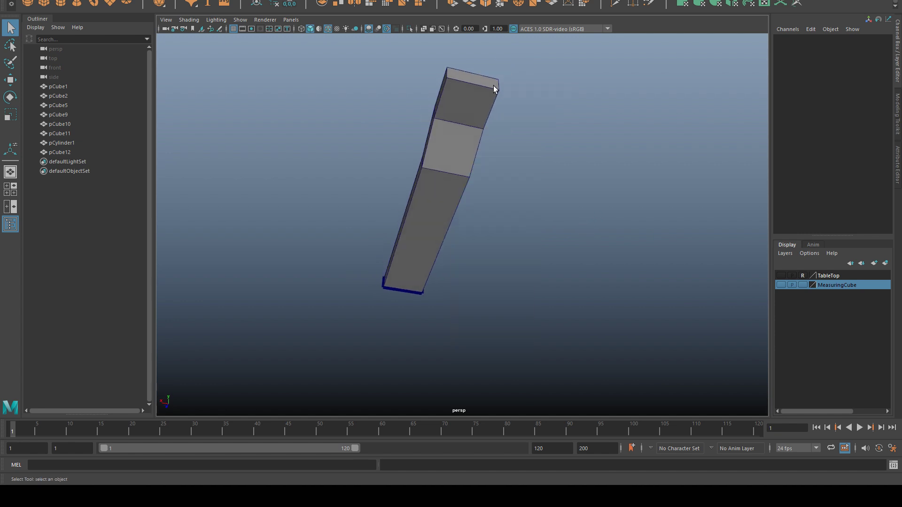
click(475, 83)
shift+right_drag(587, 86, 572, 123)
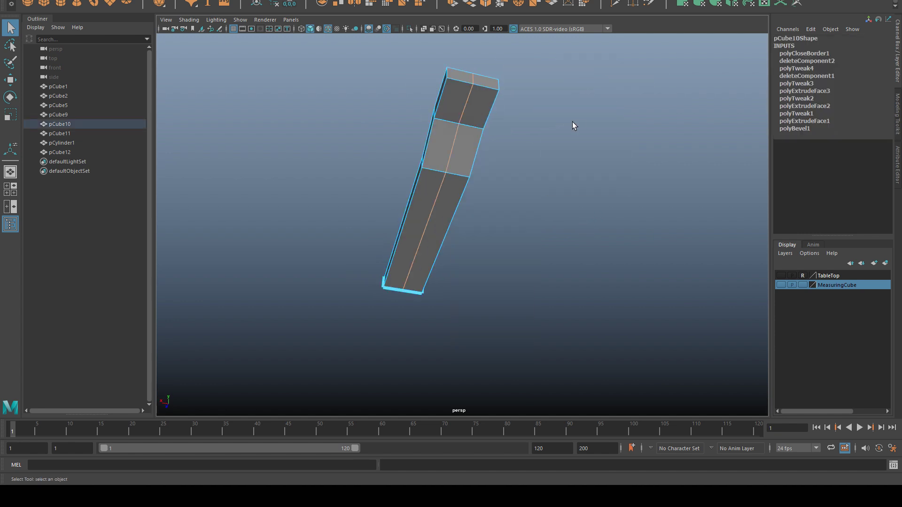
Select the middle vertices along the arm's underside and lower them to form a V-shaped profile.
right_drag(460, 120, 414, 117)
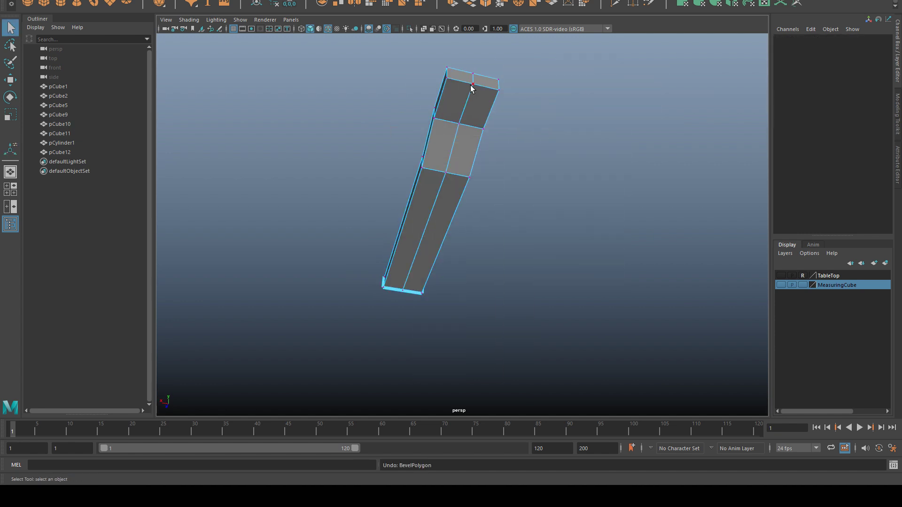
alt+drag(404, 288, 564, 292)
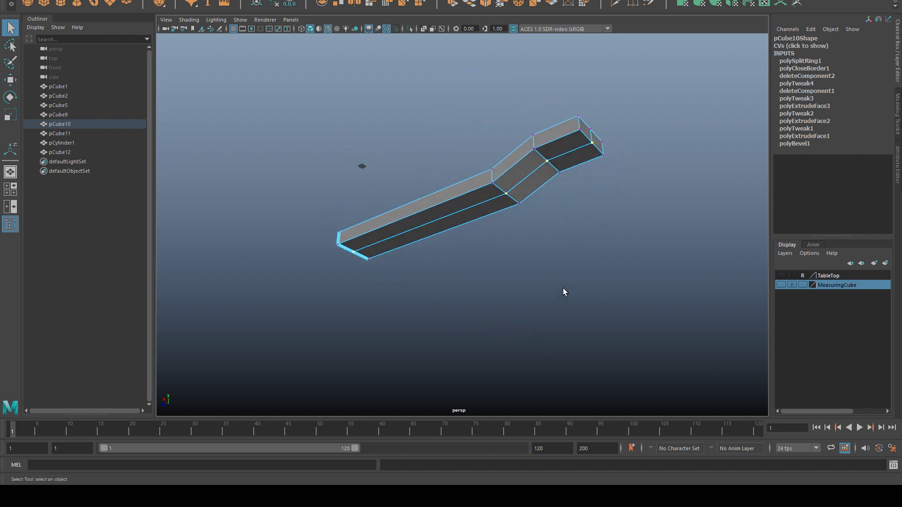
key(w)
drag(456, 130, 455, 136)
alt+drag(474, 202, 583, 209)
drag(425, 154, 425, 148)
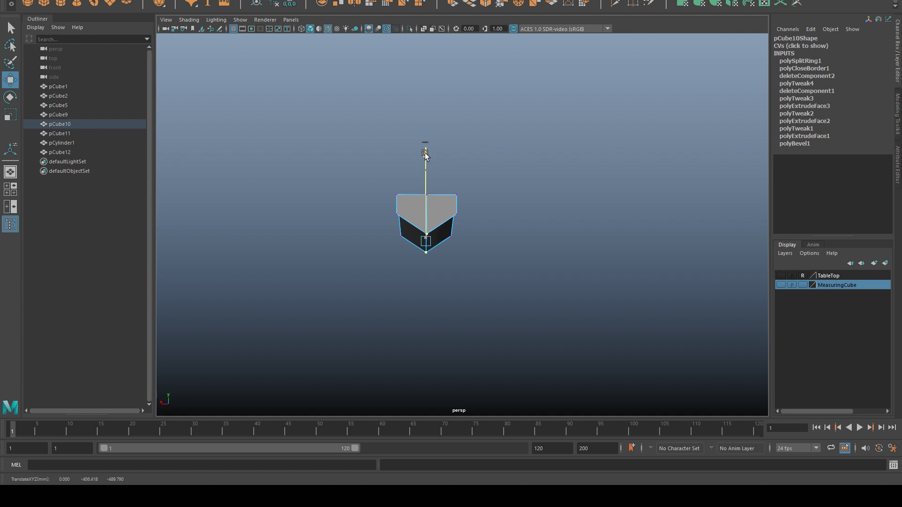
alt+drag(576, 137, 583, 157)
Bevel the middle edges running along the arm's underside.
right_drag(626, 151, 625, 126)
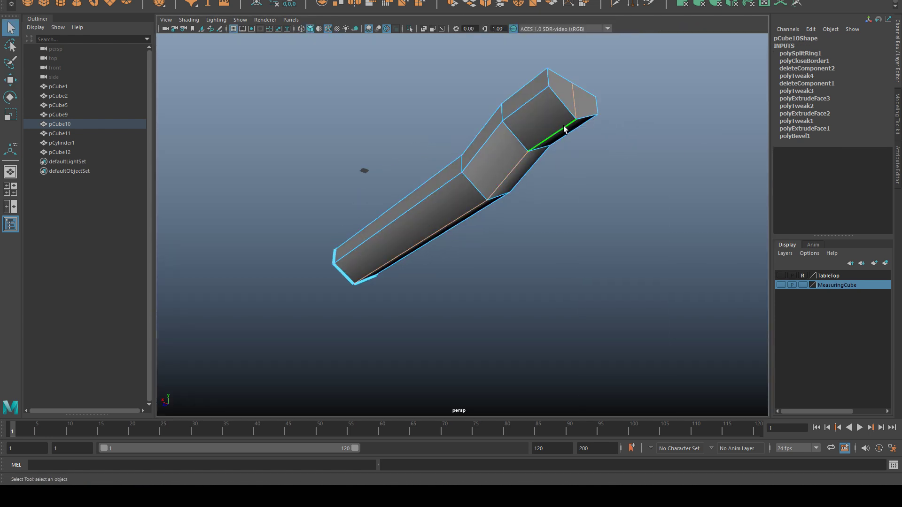
alt+drag(639, 212, 640, 136)
shift+right_drag(638, 131, 667, 132)
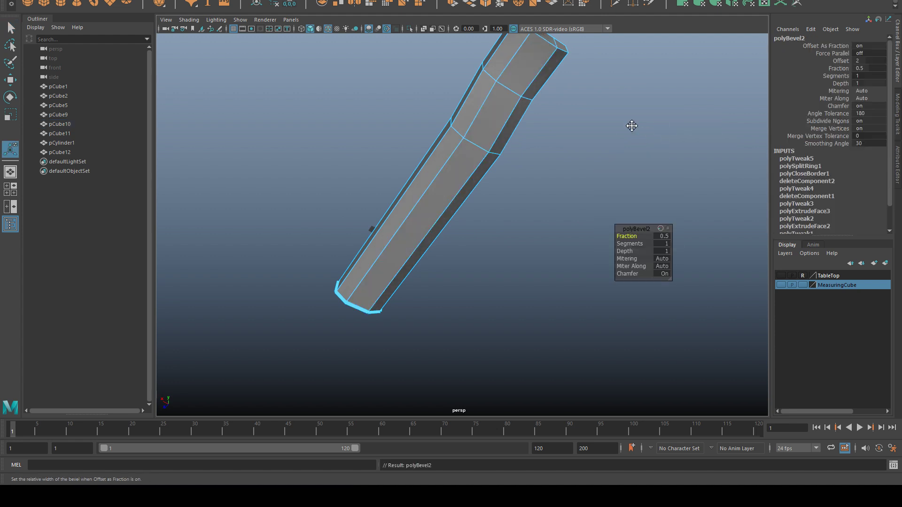
alt+drag(630, 124, 695, 127)
Compare the arm with the sketch in IMG_2551.JPG and set the bevel fraction to 0.255.
drag(900, 42, 535, 22)
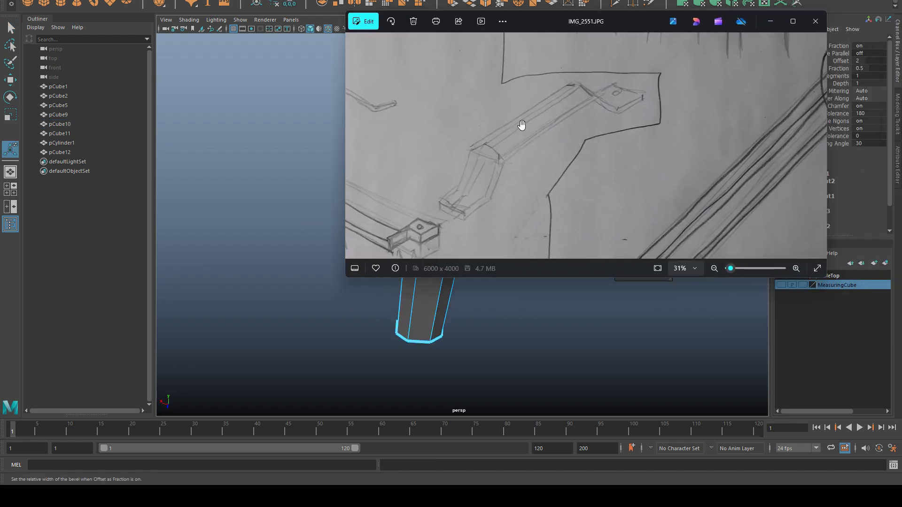
key(alt+Tab)
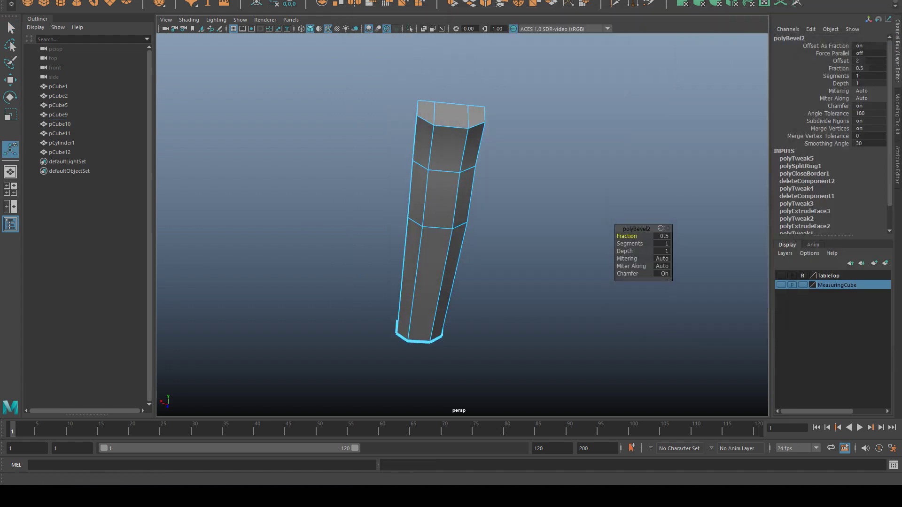
drag(628, 237, 518, 228)
mouse_move(900, 108)
mouse_down()
mouse_move(623, 75)
mouse_move(900, 105)
mouse_up()
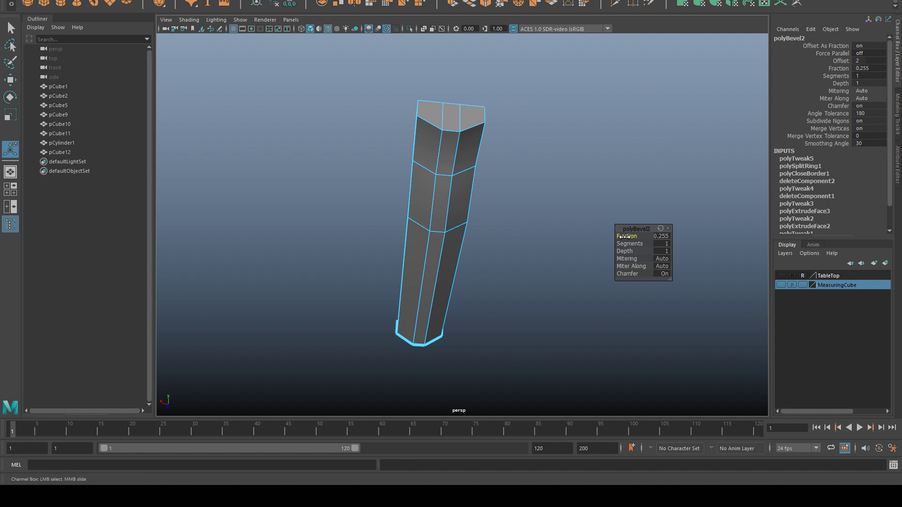
click(537, 147)
Show the TableTop and MeasuringCube layers again in the side view around the arm's end block.
alt+drag(538, 147, 332, 193)
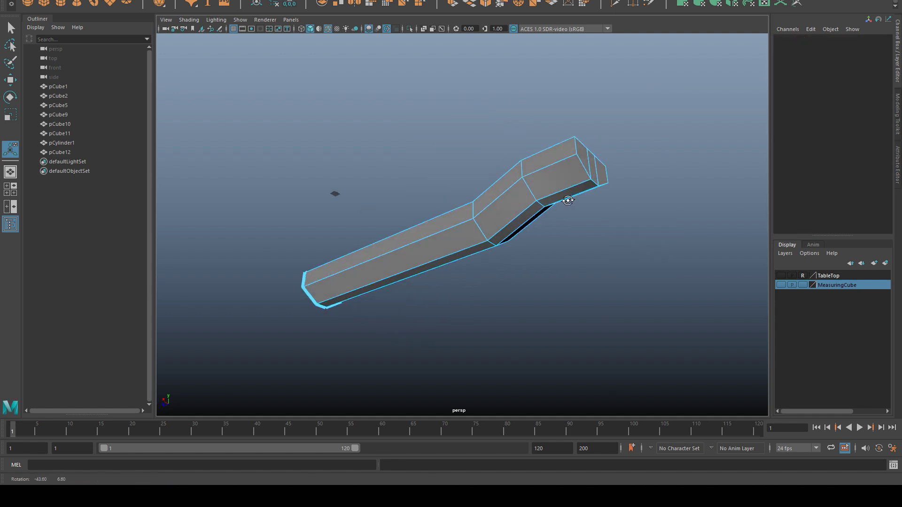
alt+drag(630, 199, 648, 226)
key(space)
key(space)
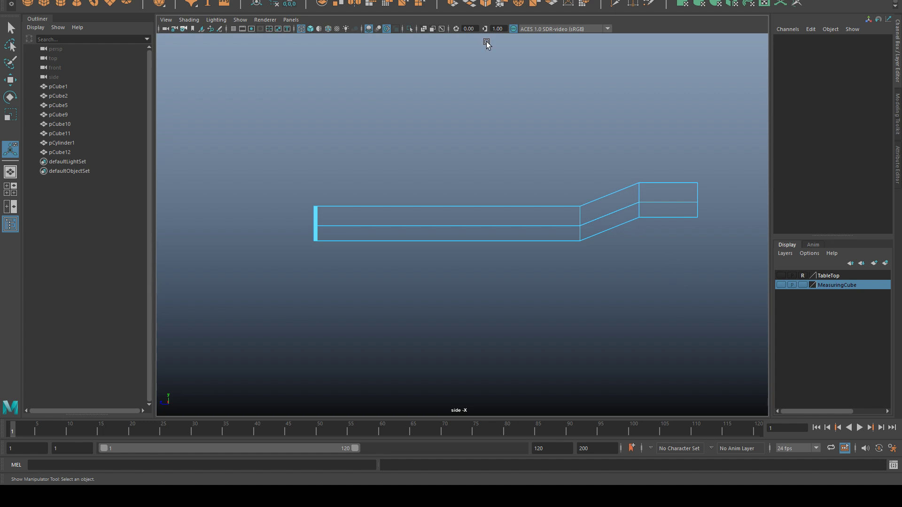
click(780, 275)
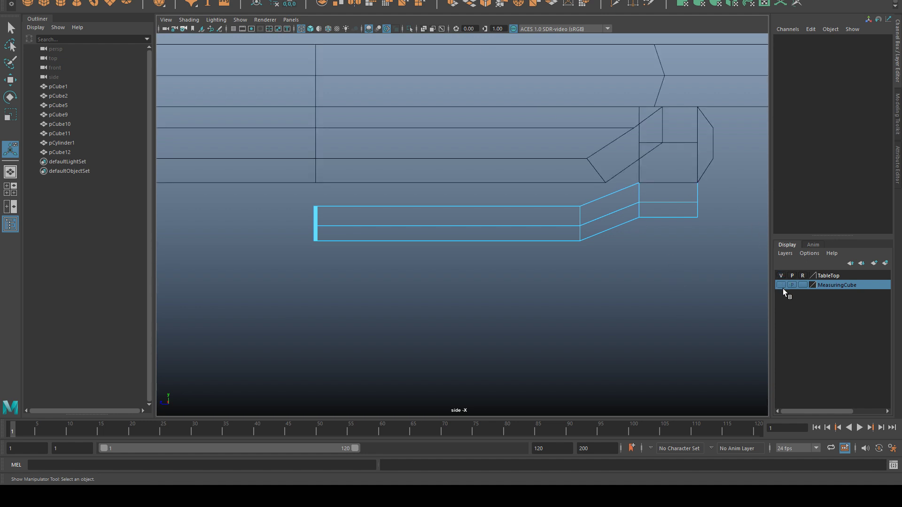
click(781, 285)
alt+middle_drag(712, 227, 571, 204)
scroll(570, 205, up, 1)
Select the measuring cube in the end block and set its width, height and depth to 8.
key(q)
right_drag(546, 167, 621, 148)
click(621, 152)
click(537, 159)
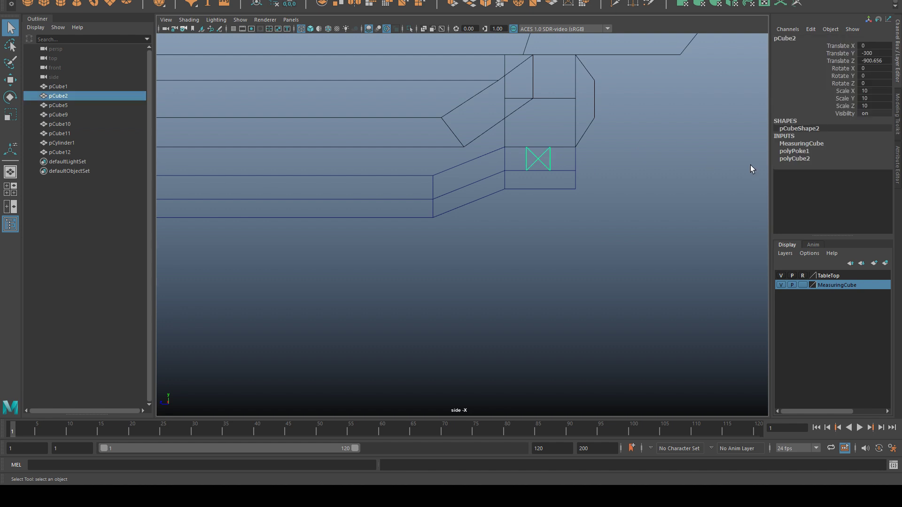
click(793, 158)
drag(863, 166, 864, 177)
text(8)
key(Return)
Snap the measuring cube's pivot to its top edge and align the cube with the end block's upper edge.
key(w)
key(d)
drag(550, 93, 535, 142)
key(d)
drag(547, 112, 557, 153)
click(612, 188)
scroll(526, 225, down, 2)
alt+middle_drag(526, 225, 564, 225)
alt+right_drag(565, 224, 608, 245)
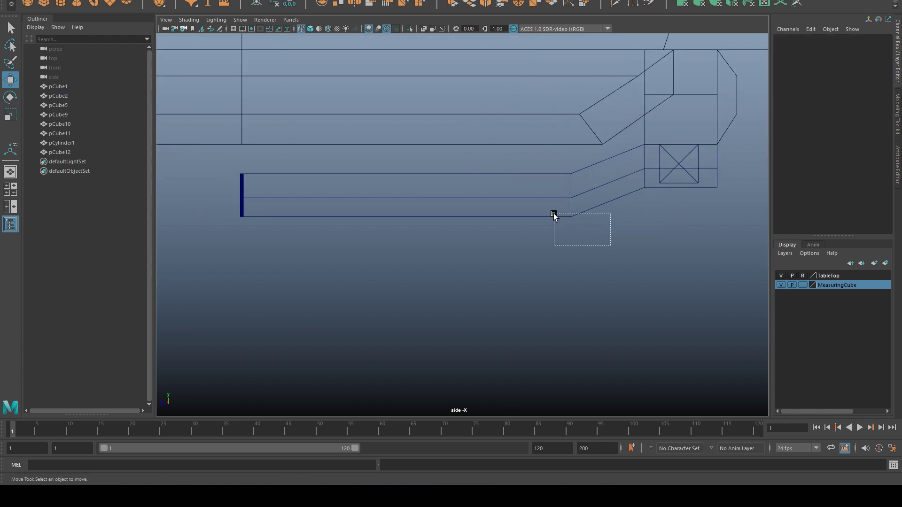
drag(553, 214, 553, 213)
right_drag(651, 225, 610, 223)
Select the three bottom faces along the arm's underside and raise them level with the measuring cube's lower edge.
key(space)
key(space)
alt+drag(682, 145, 621, 120)
right_drag(544, 126, 543, 152)
click(552, 132)
click(546, 124)
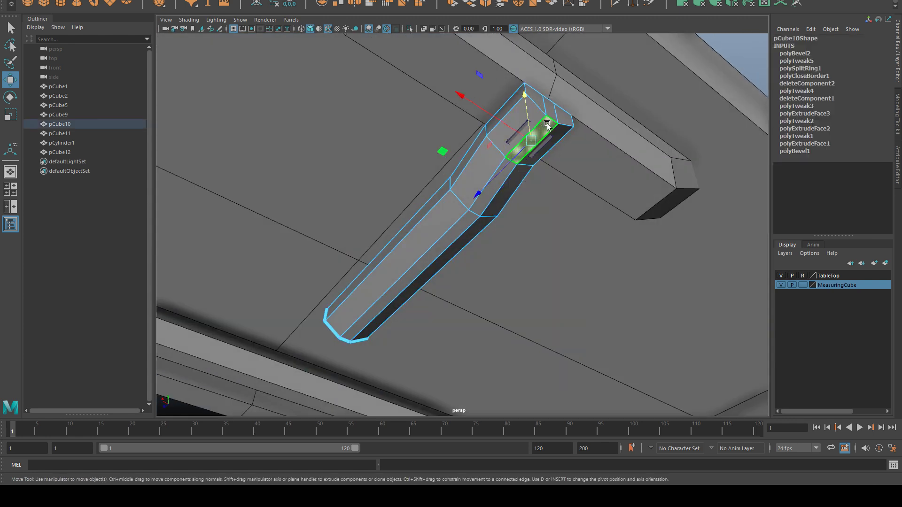
shift+click(492, 193)
shift+click(461, 234)
key(space)
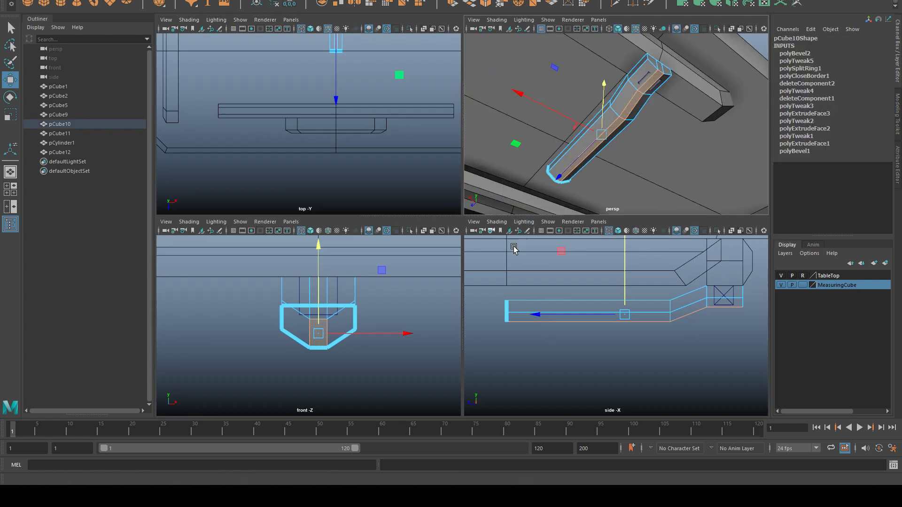
key(space)
key(ctrl+z)
key(d)
drag(484, 207, 657, 187)
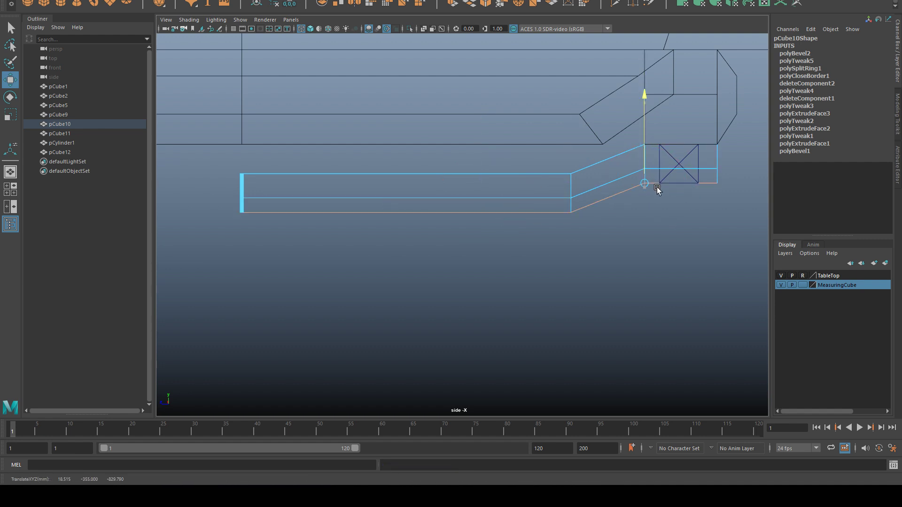
Hide the MeasuringCube layer and return the arm from face editing to object mode.
key(space)
key(space)
key(q)
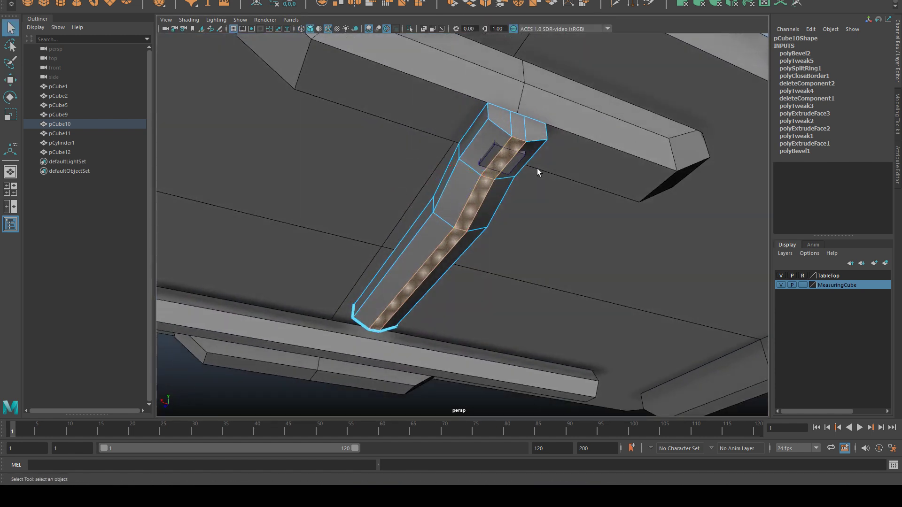
click(780, 285)
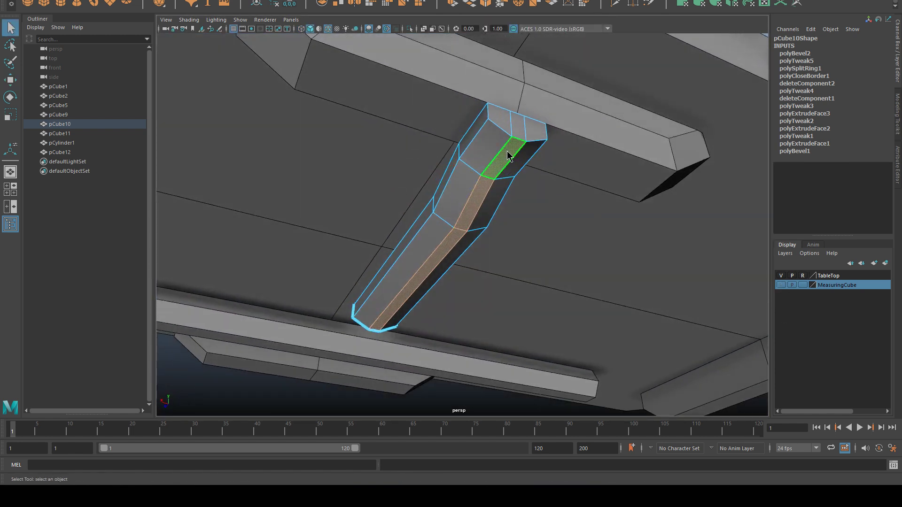
right_drag(508, 152, 559, 123)
scroll(626, 147, down, 5)
click(626, 148)
Mirror the arm across the tabletop with Duplicate Special, making one copy with scale 1, 1, -1.
scroll(606, 133, down, 3)
alt+drag(606, 132, 708, 138)
alt+drag(769, 148, 625, 160)
scroll(550, 241, up, 5)
alt+drag(550, 241, 630, 278)
click(635, 210)
alt+drag(511, 125, 484, 207)
key(w)
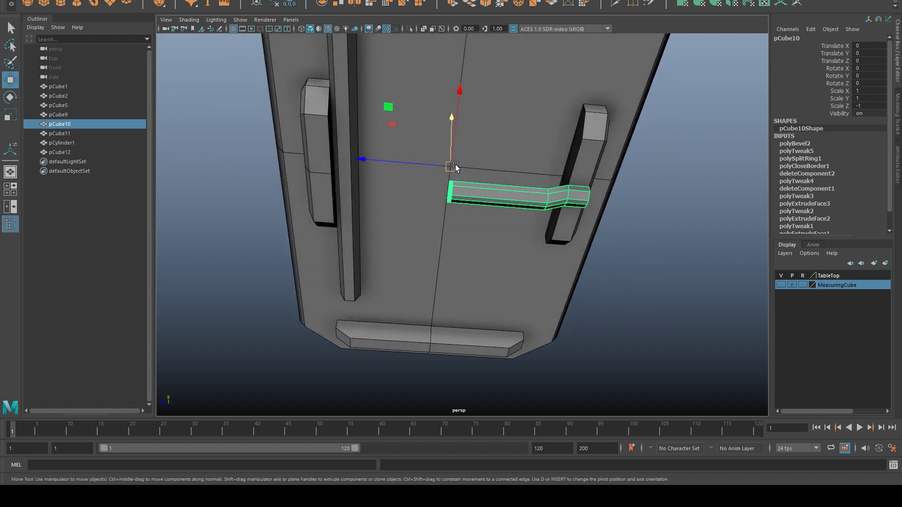
alt+drag(454, 168, 438, 178)
alt+drag(440, 226, 455, 245)
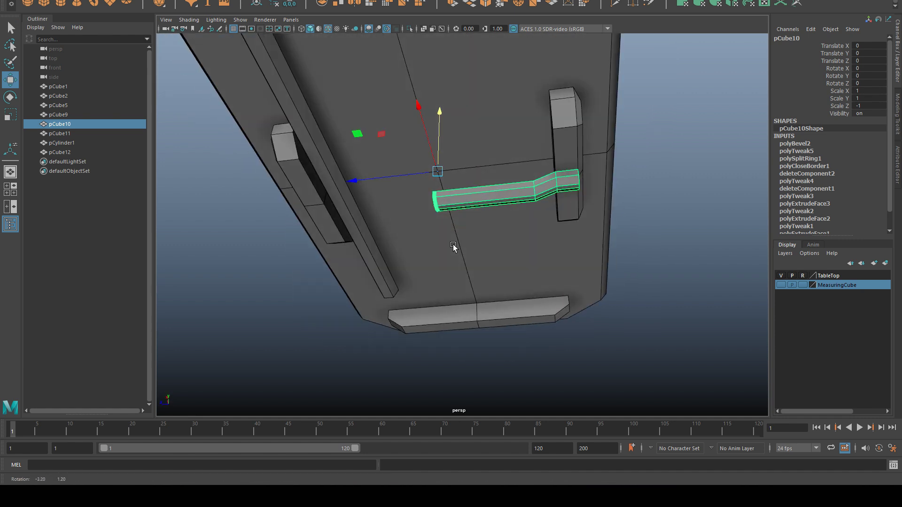
click(28, 1)
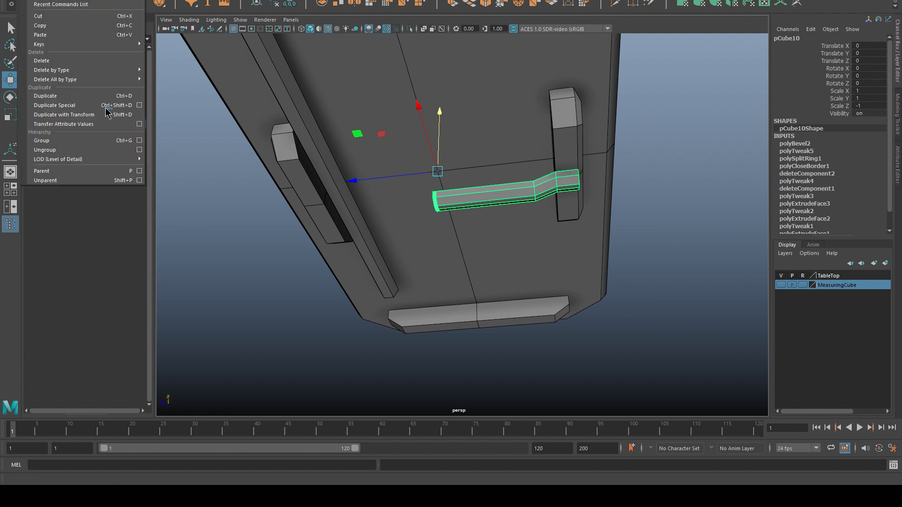
click(138, 104)
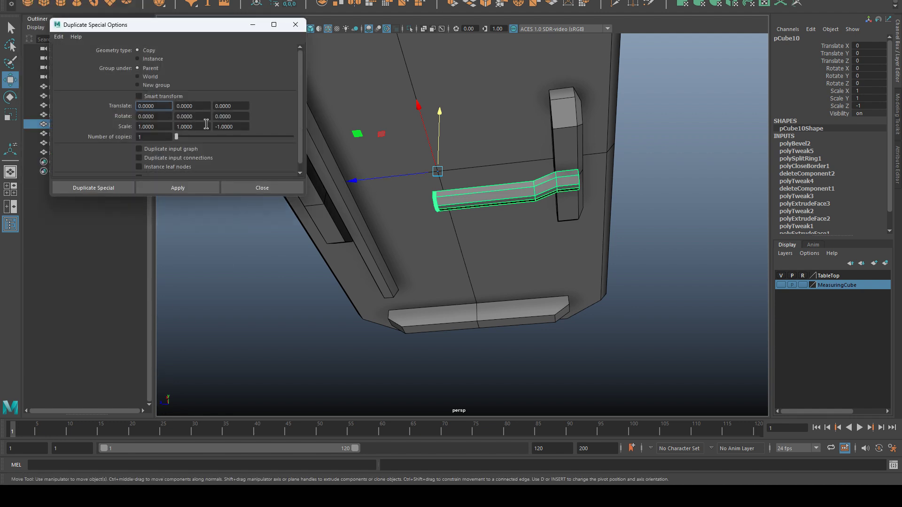
click(143, 189)
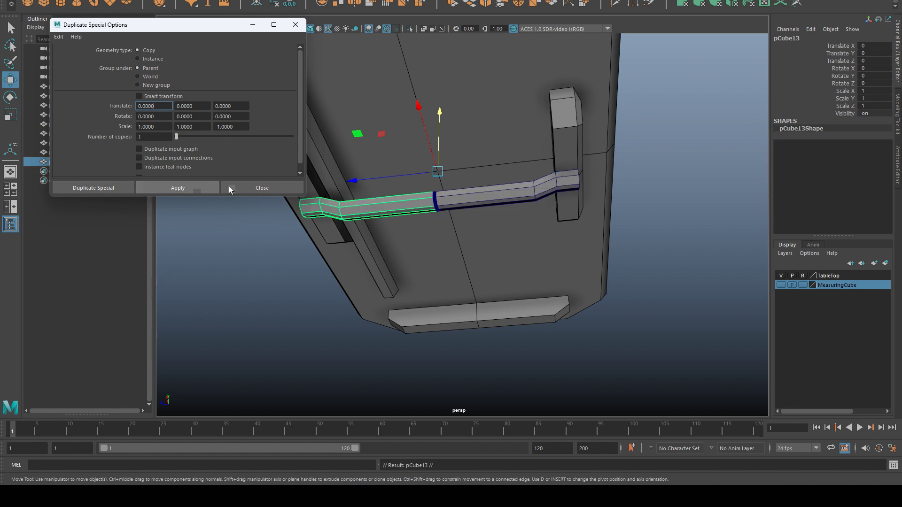
click(263, 188)
Combine the two arm halves into one mesh and merge the vertices along their middle seam.
click(477, 201)
shift+click(391, 206)
shift+right_drag(694, 255, 735, 208)
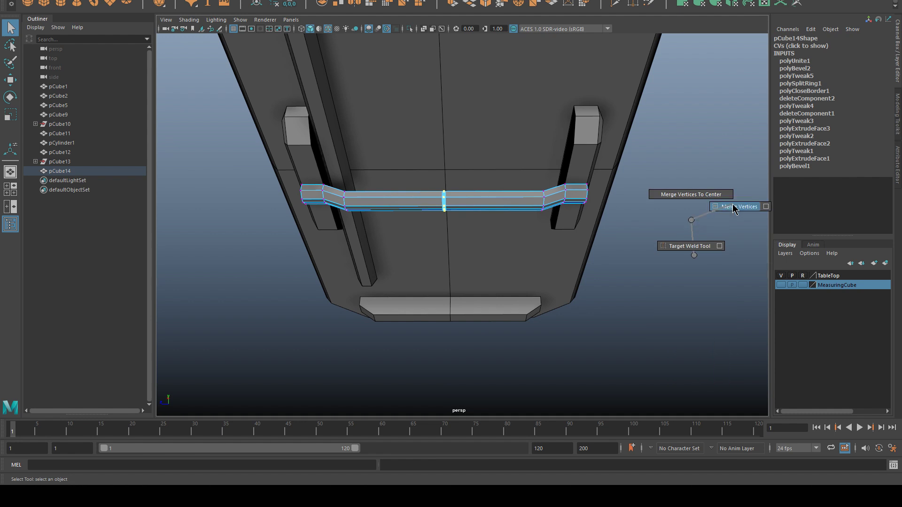
right_drag(461, 206, 506, 191)
click(714, 194)
alt+drag(669, 227, 642, 236)
Examine the leg shapes in IMG_2551.JPG and the leg lengths and thickness on the dimension sketch.
mouse_move(901, 29)
mouse_down()
mouse_move(556, 30)
mouse_move(445, 50)
mouse_up()
scroll(494, 147, down, 5)
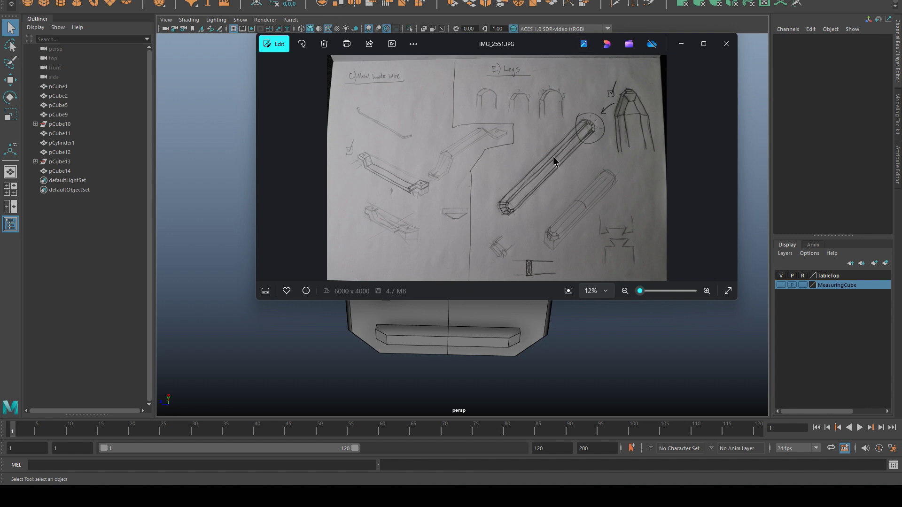
drag(555, 45, 616, 1)
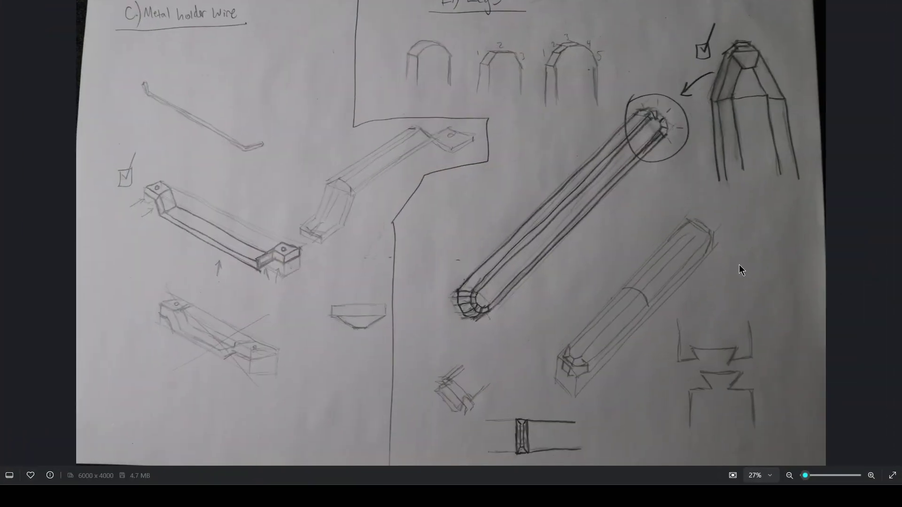
key(Right)
key(Right)
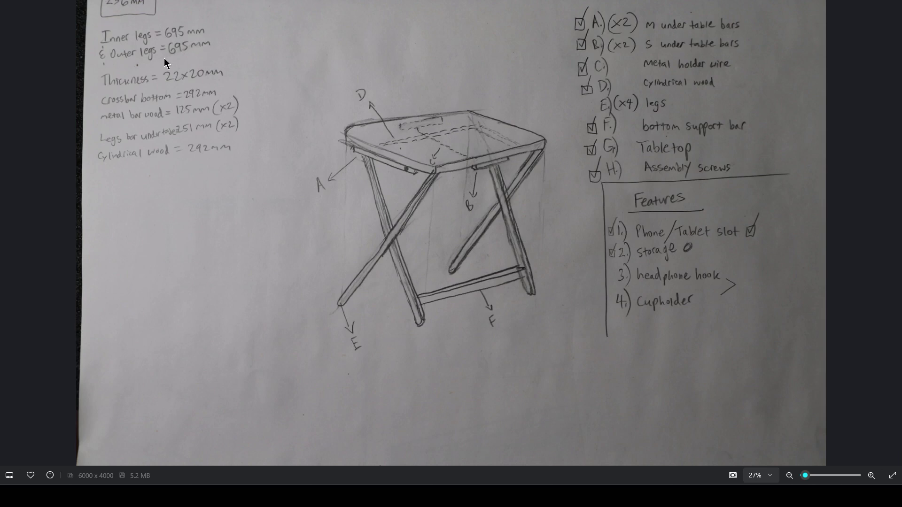
drag(141, 1, 900, 178)
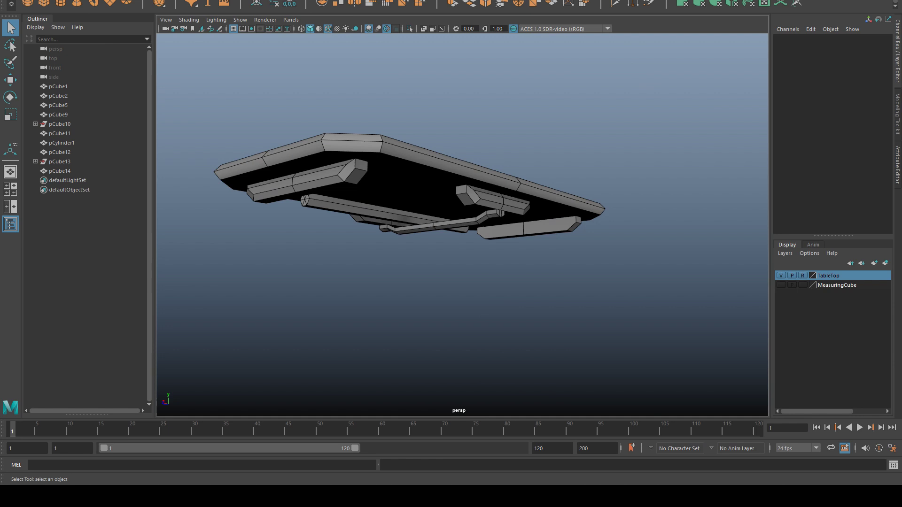
Create a polygon cube for a leg, scaled to 10 on all axes, and set its height to 695.
click(44, 4)
drag(864, 91, 863, 103)
text(10)
key(Return)
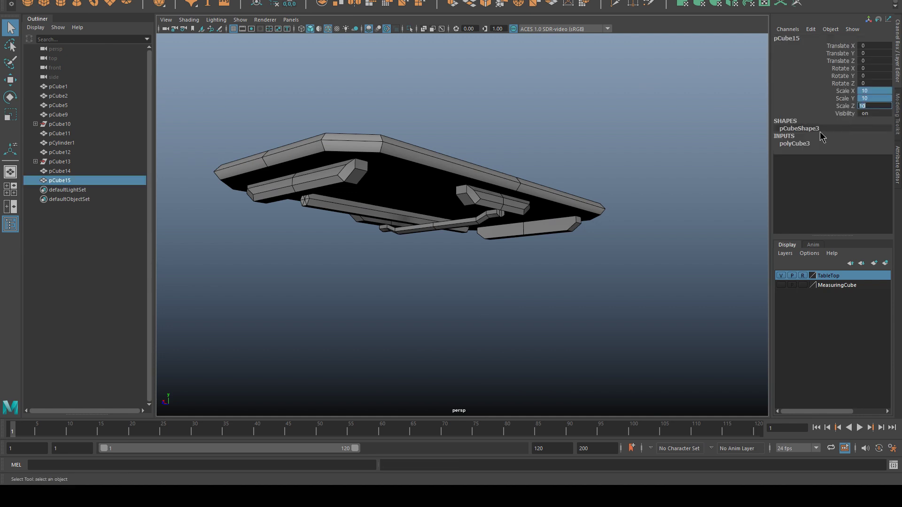
click(828, 143)
double_click(869, 151)
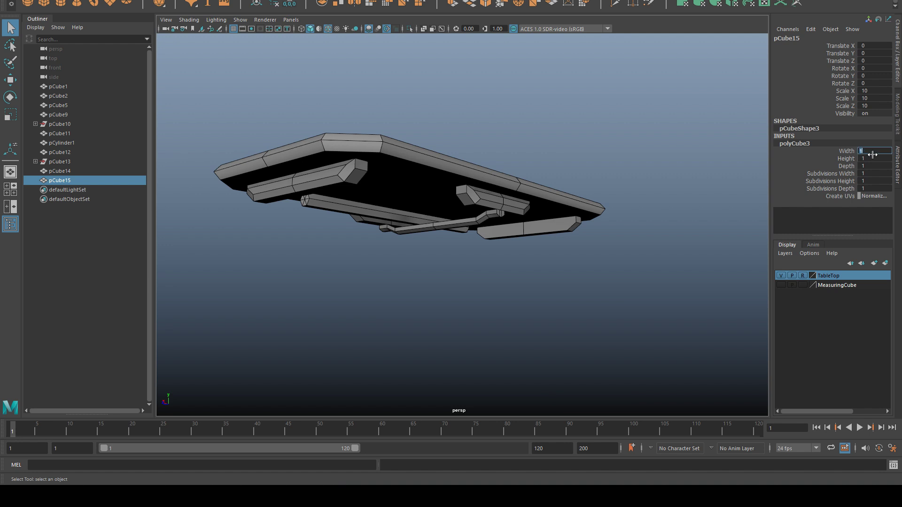
double_click(870, 160)
text(695)
key(Return)
Check the leg thickness on the dimension sketch and set the leg cube's width and depth to 22.
key(alt+Tab)
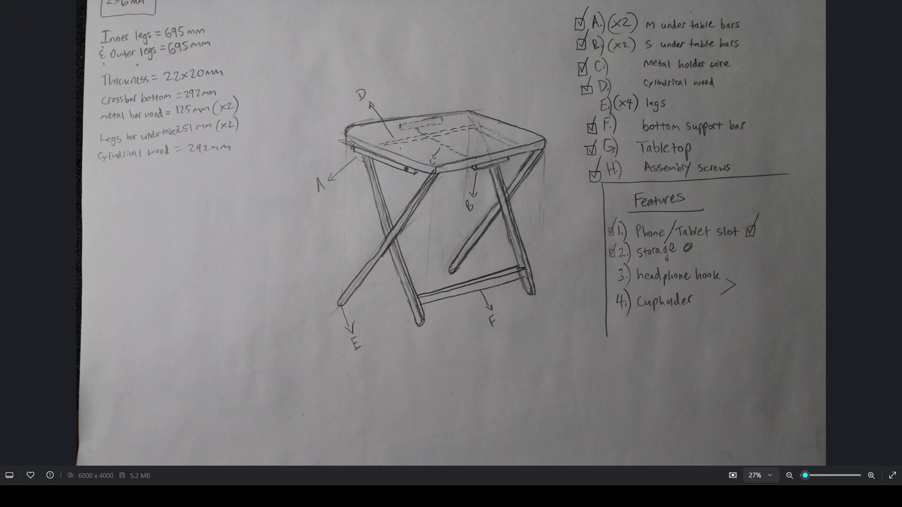
key(alt+Tab)
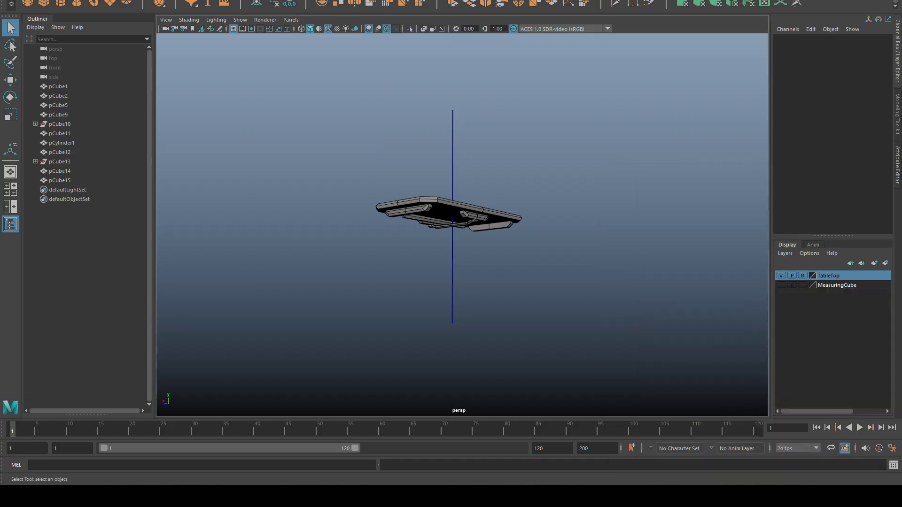
scroll(492, 155, up, 3)
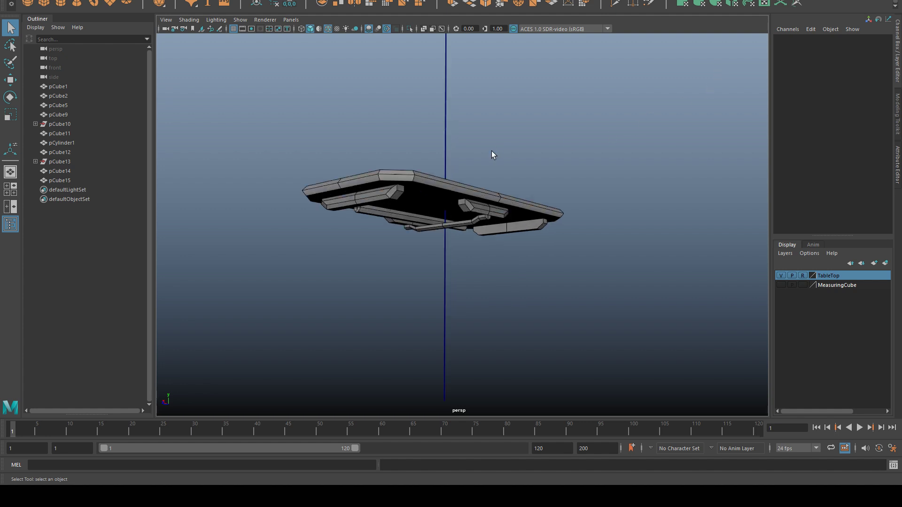
click(445, 149)
click(877, 150)
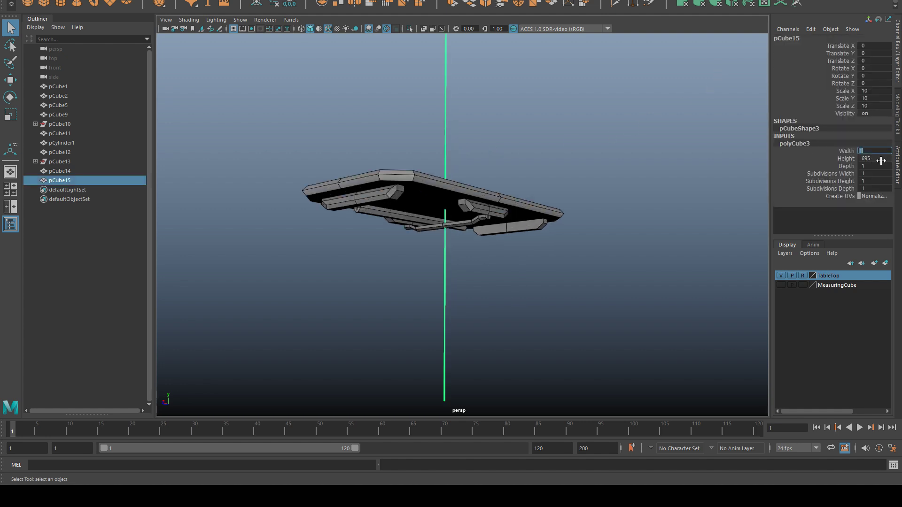
text(22)
key(Return)
click(863, 166)
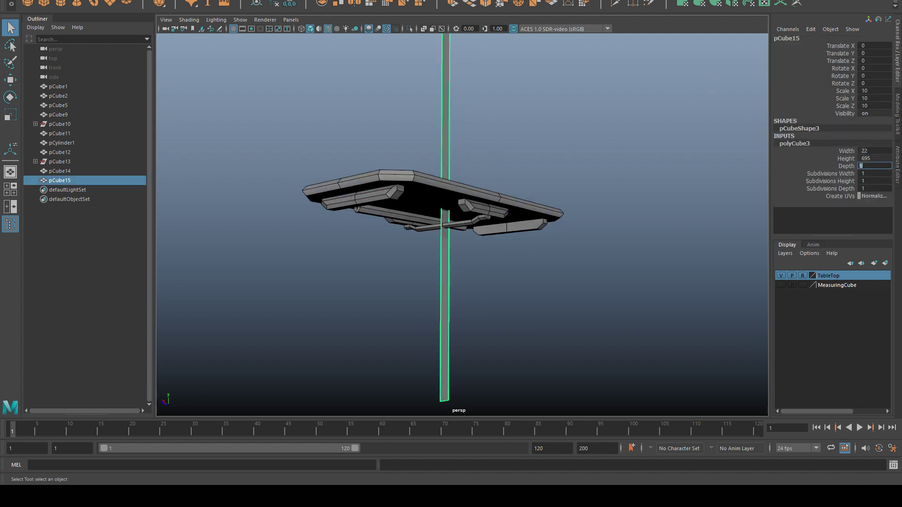
text(22)
key(Return)
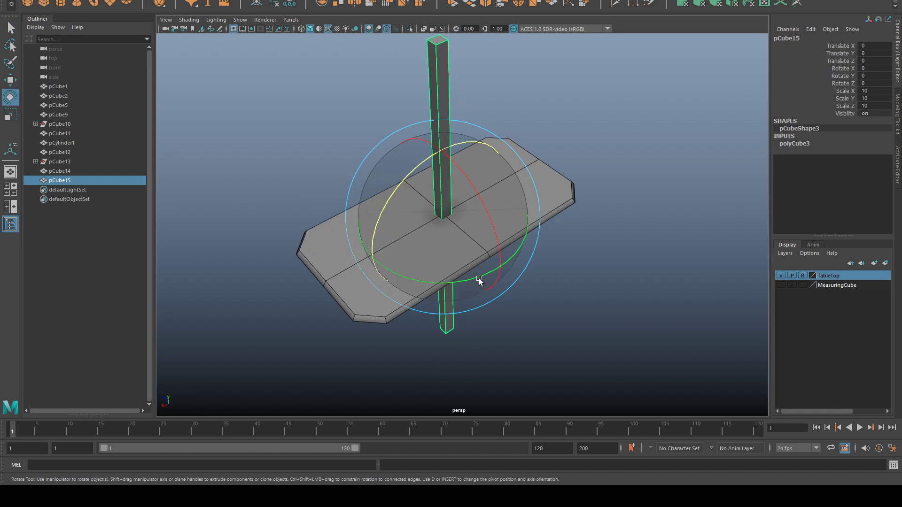
Set the leg's Rotate Y to 90 and move it beneath the tabletop, about 1614 in X and -3584 in Y.
drag(479, 278, 473, 272)
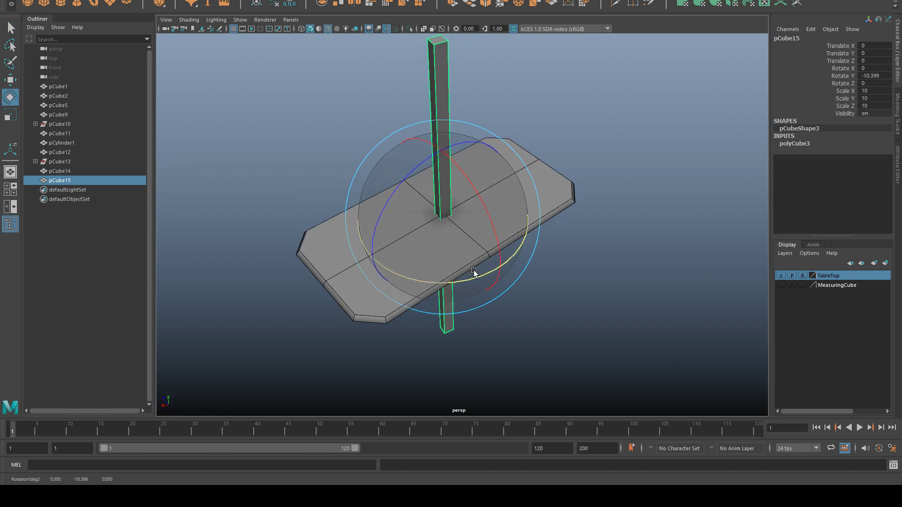
click(868, 76)
text(90)
key(Return)
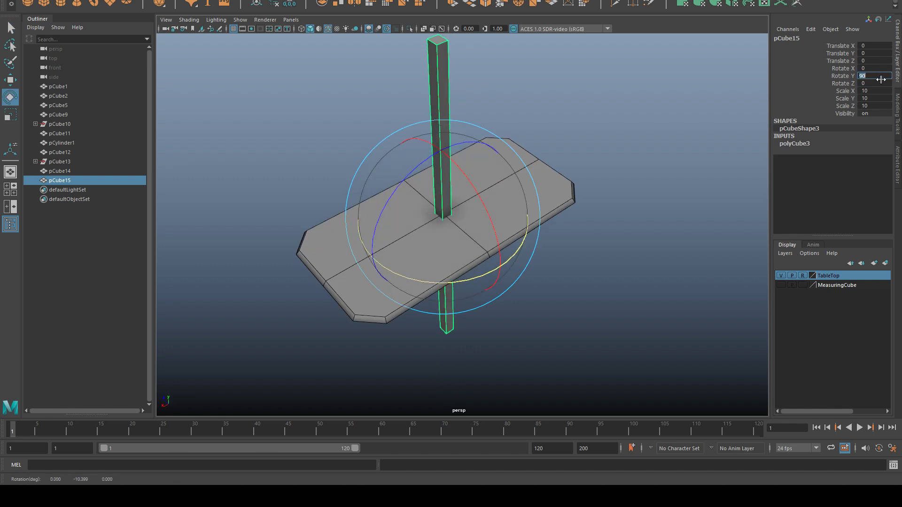
click(712, 152)
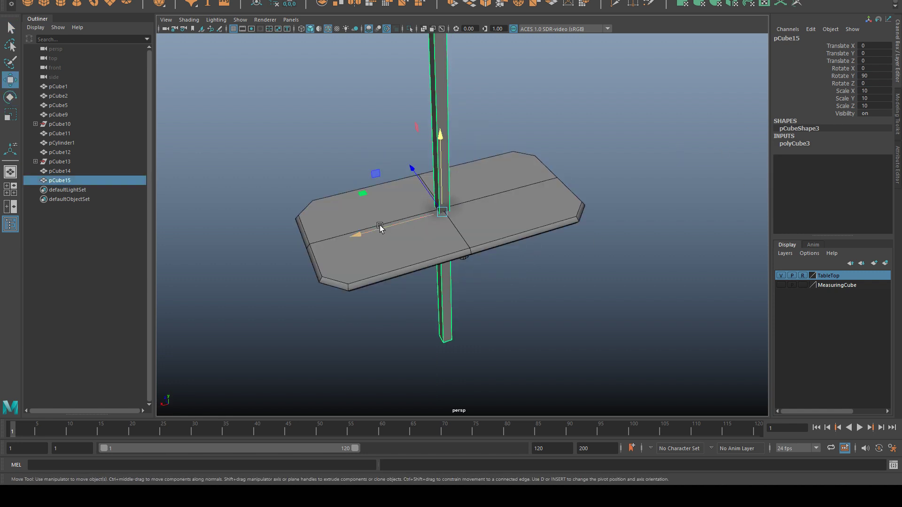
drag(360, 233, 594, 258)
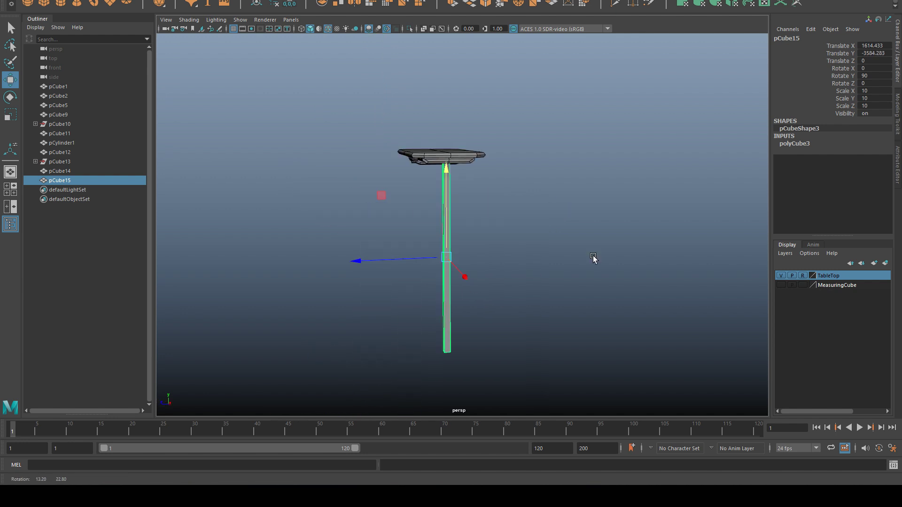
key(e)
drag(425, 181, 404, 195)
key(ctrl+z)
alt+drag(591, 216, 474, 191)
Deselect the leg and hide the TableTop layer so that the leg can be edited on its own.
click(568, 227)
click(777, 274)
scroll(474, 191, up, 3)
Enlarge the sketch IMG_2551.JPG and examine how the ends of the legs are shaped.
drag(901, 43, 603, 45)
key(Left)
key(Left)
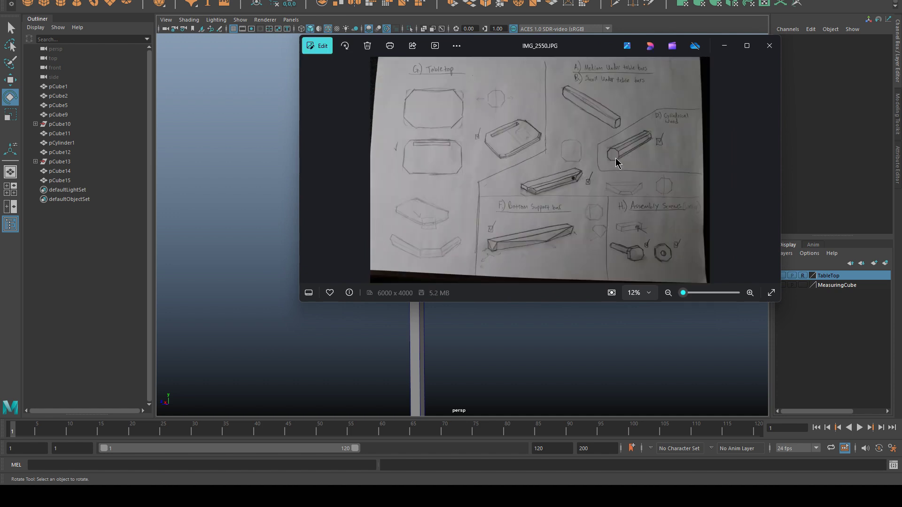
key(Right)
drag(762, 320, 763, 391)
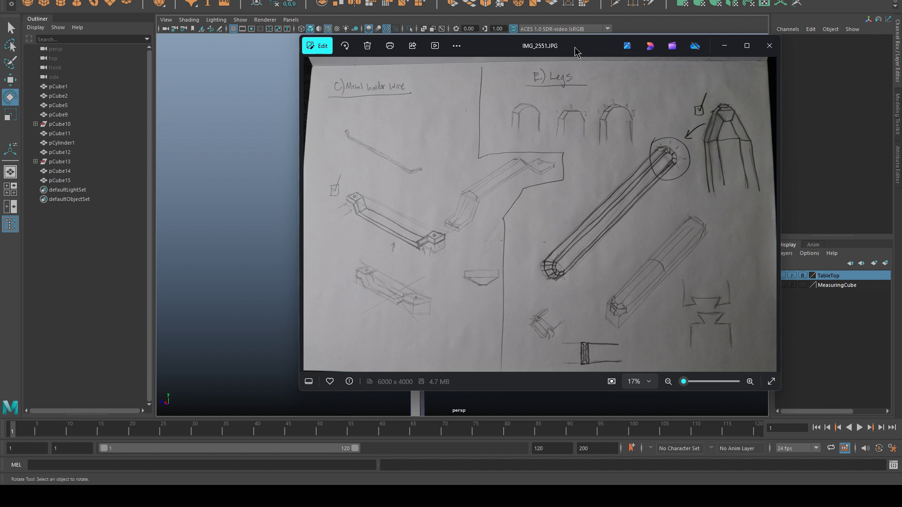
drag(574, 47, 901, 84)
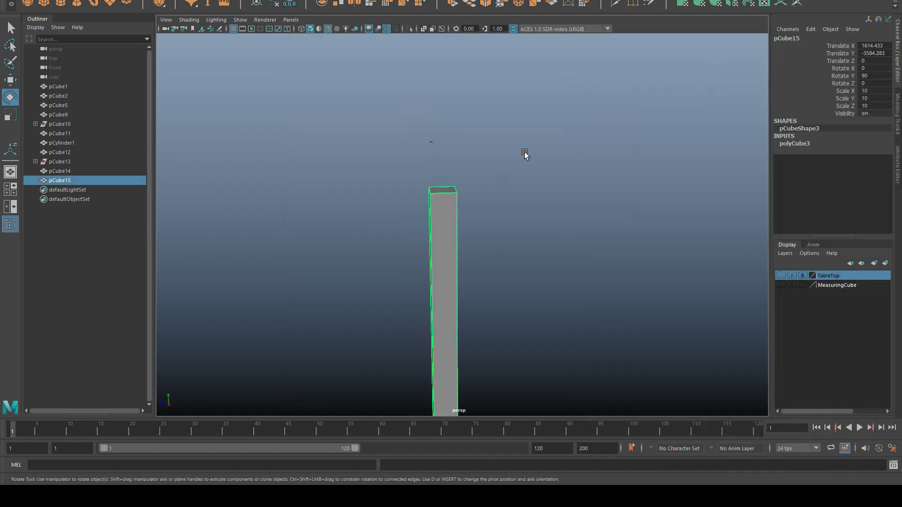
Split the leg's vertical edge ring to add an edge loop across its mid-height.
scroll(525, 154, down, 3)
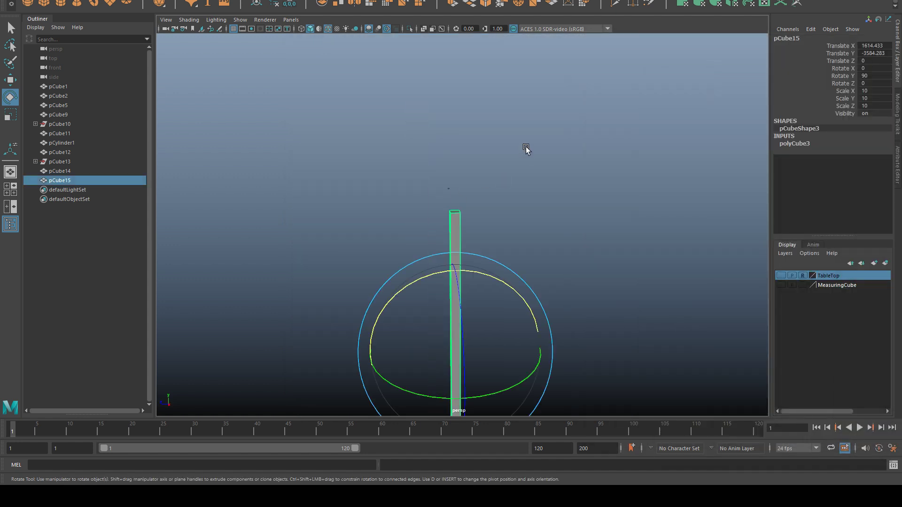
right_drag(527, 176, 529, 146)
alt+middle_drag(560, 205, 560, 103)
click(459, 226)
ctrl+right_click(555, 154)
ctrl+right_drag(555, 154, 579, 197)
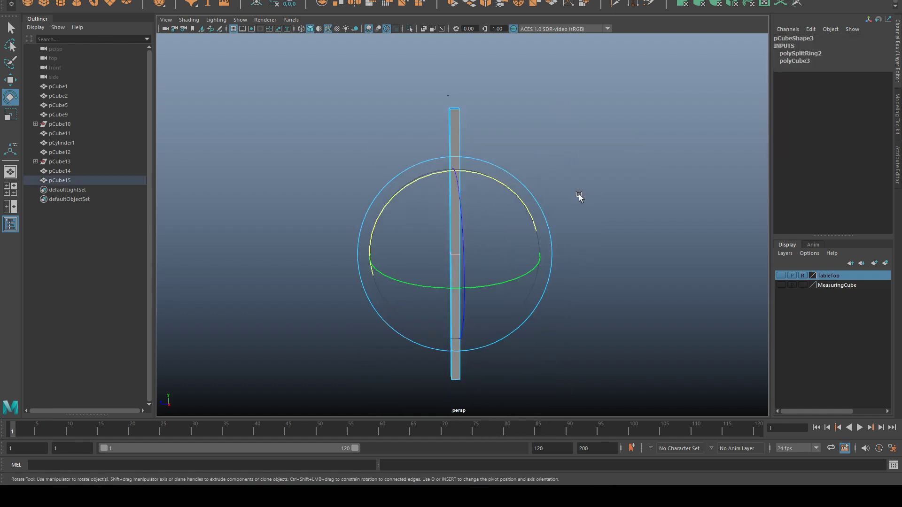
Select all faces of the leg below the mid-height loop and delete them.
right_drag(565, 123, 565, 149)
scroll(625, 236, down, 2)
drag(550, 367, 351, 294)
key(Delete)
Bevel the two opposite edges at the leg's top end with a fraction of 0.607.
scroll(514, 210, up, 3)
alt+middle_drag(499, 193, 521, 304)
scroll(520, 303, up, 3)
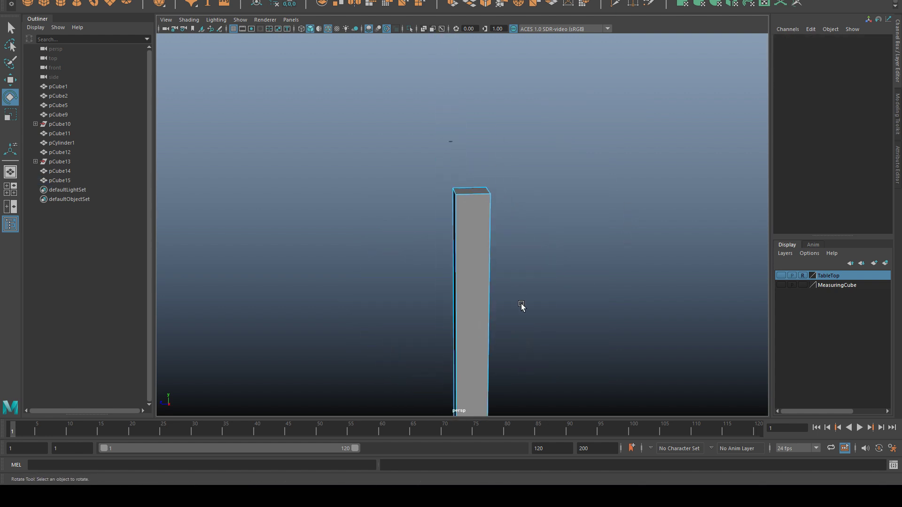
alt+middle_drag(469, 198, 493, 157)
right_drag(493, 157, 493, 136)
alt+middle_drag(491, 168, 491, 218)
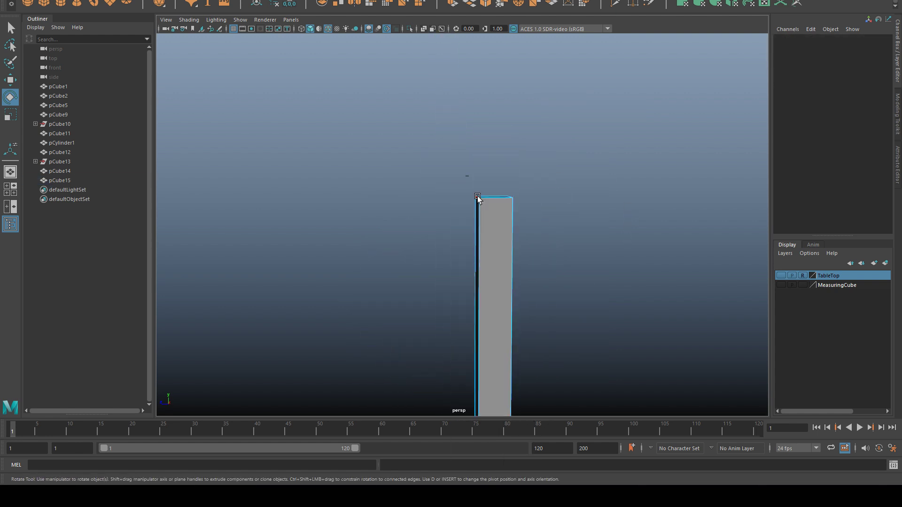
click(477, 198)
alt+middle_drag(532, 189, 532, 248)
key(q)
alt+drag(519, 256, 595, 140)
shift+right_drag(594, 135, 617, 139)
drag(628, 231, 745, 261)
drag(731, 262, 740, 262)
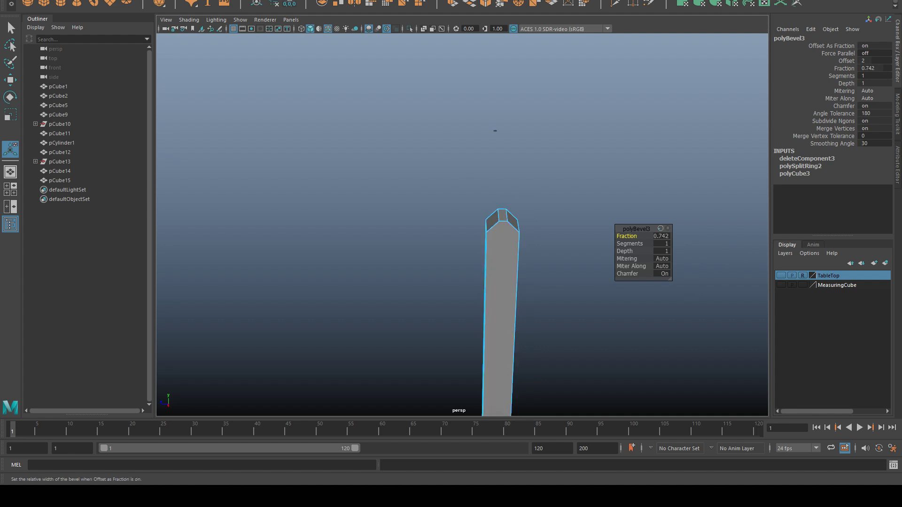
drag(901, 25, 266, 30)
drag(632, 235, 569, 231)
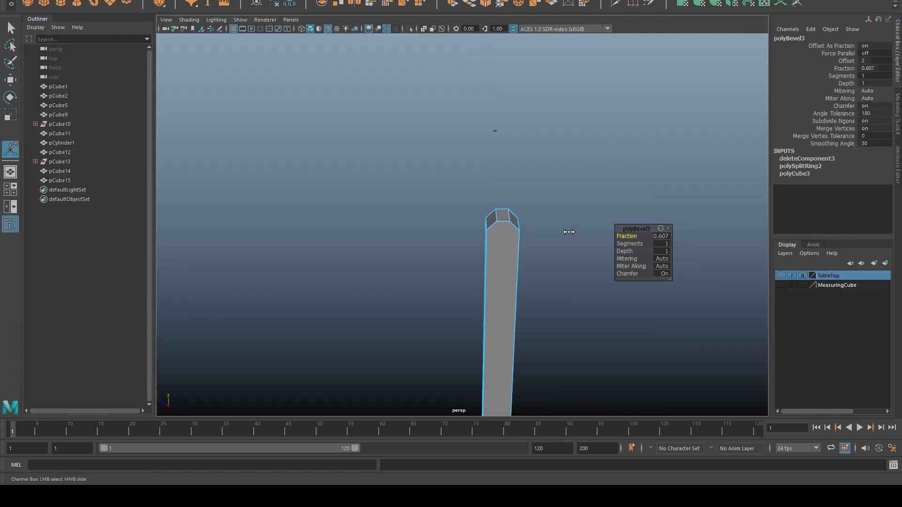
Move the lower edges of the top bevel down along the leg to lengthen its tapered tip.
alt+drag(554, 281, 549, 271)
right_drag(539, 132, 541, 160)
alt+drag(548, 168, 552, 225)
click(417, 179)
click(576, 172)
key(w)
drag(594, 78, 589, 93)
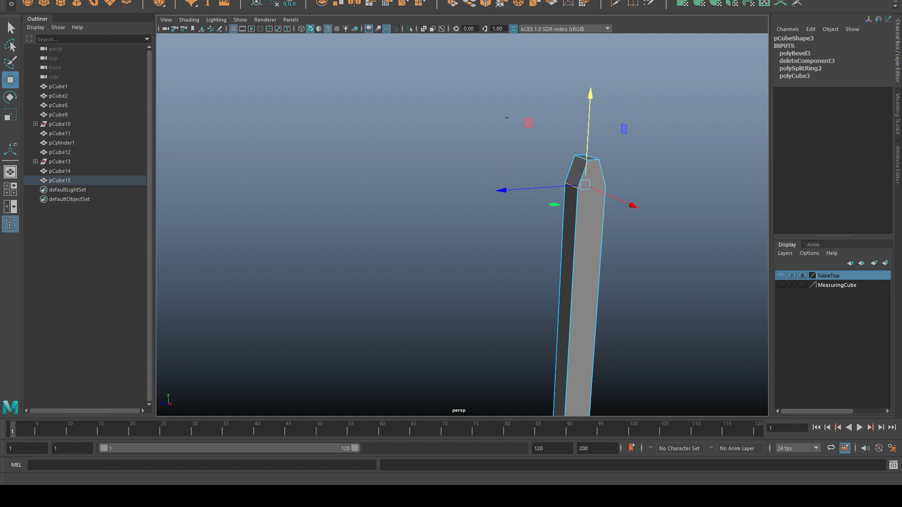
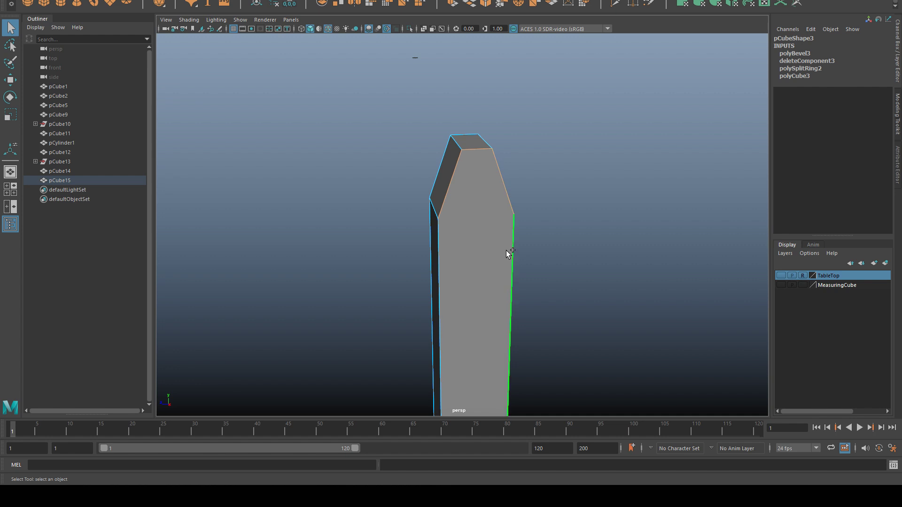
Bevel the edges outlining the leg's front face with Chamfer off and a fraction of 0.671.
alt+drag(577, 243, 582, 184)
shift+right_click(560, 136)
click(592, 137)
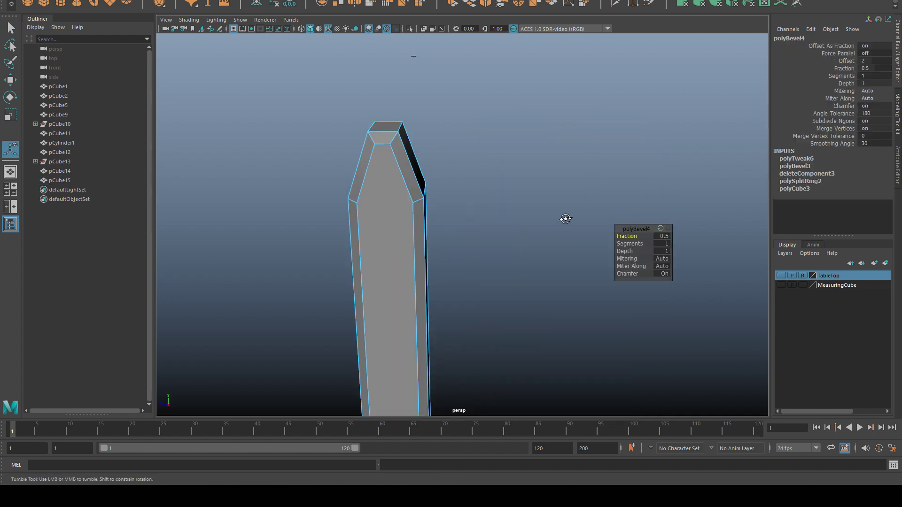
alt+drag(564, 217, 586, 224)
alt+drag(626, 266, 496, 203)
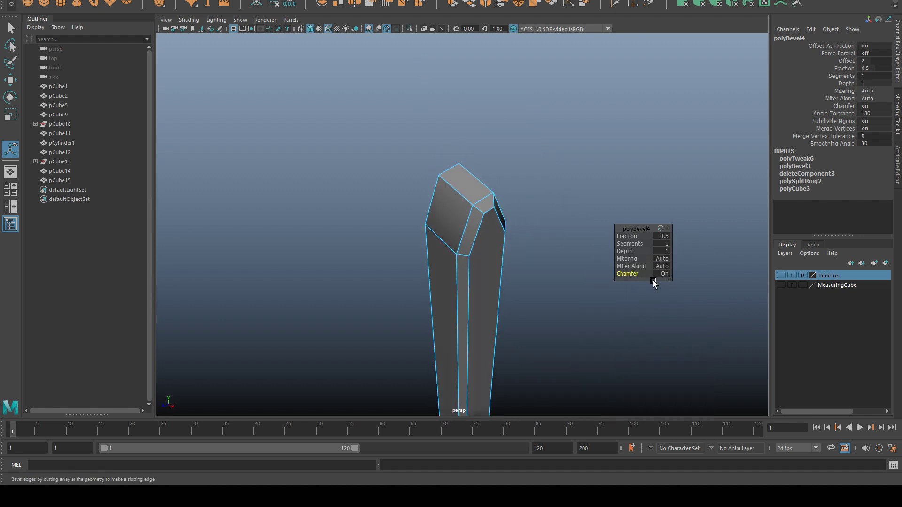
click(665, 273)
alt+drag(610, 282, 592, 272)
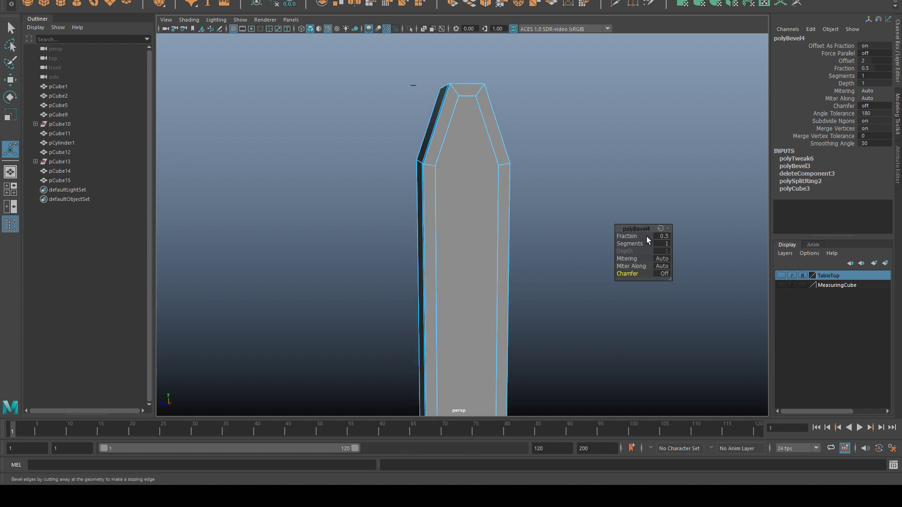
drag(616, 230, 713, 246)
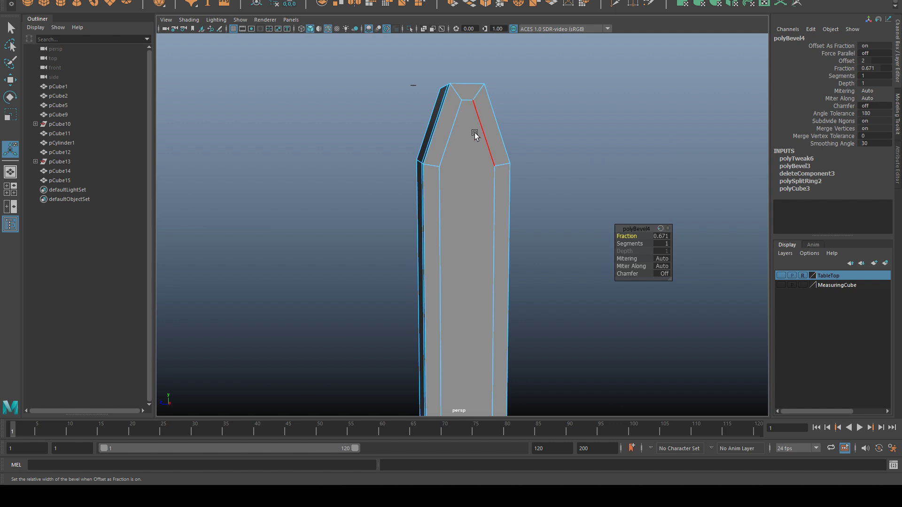
Delete the unneeded edge on the bevelled leg.
alt+middle_drag(563, 173, 560, 172)
scroll(472, 180, down, 6)
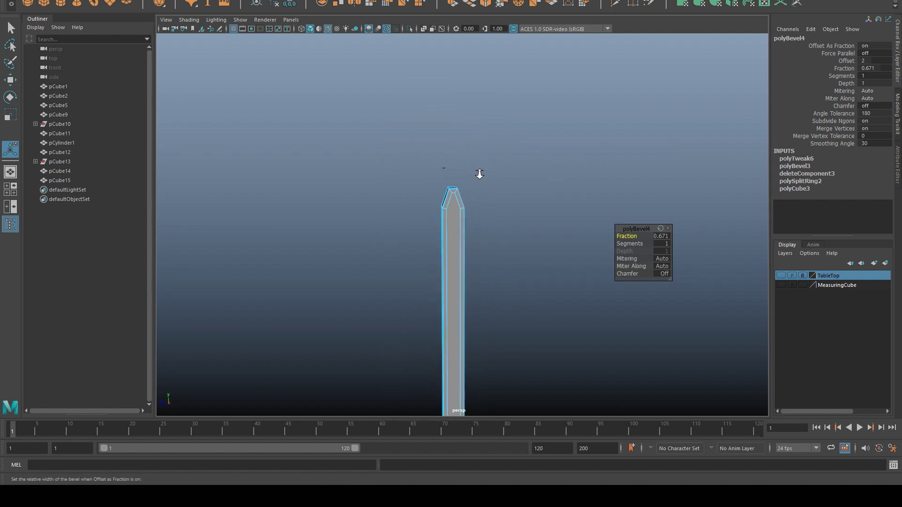
alt+middle_drag(521, 247, 538, 212)
scroll(544, 211, up, 6)
alt+middle_drag(588, 51, 561, 219)
mouse_move(530, 215)
alt+mouse_down()
mouse_move(583, 184)
mouse_move(554, 179)
mouse_move(562, 183)
mouse_move(537, 217)
alt+mouse_up()
key(q)
click(552, 183)
key(Delete)
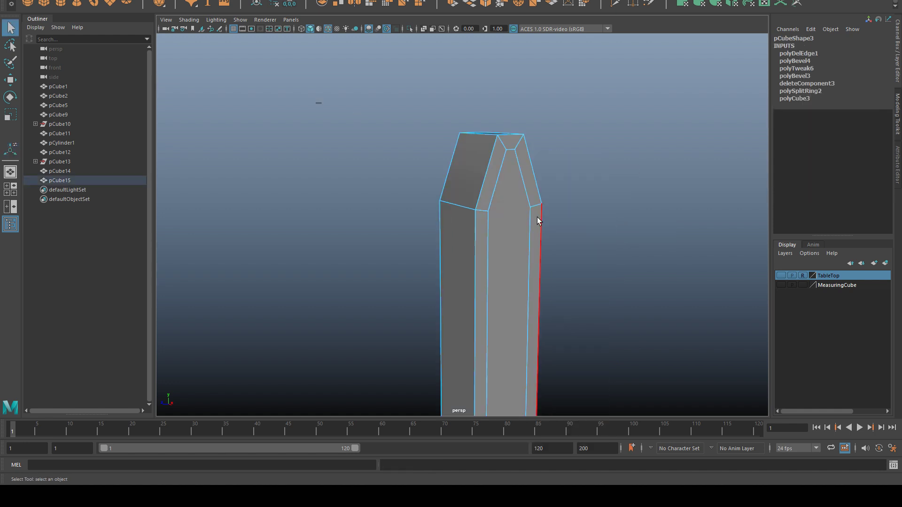
Cut a new edge across the leg's front face with Multi-Cut, joining the two inner corners at the taper's base.
right_drag(514, 208, 518, 173)
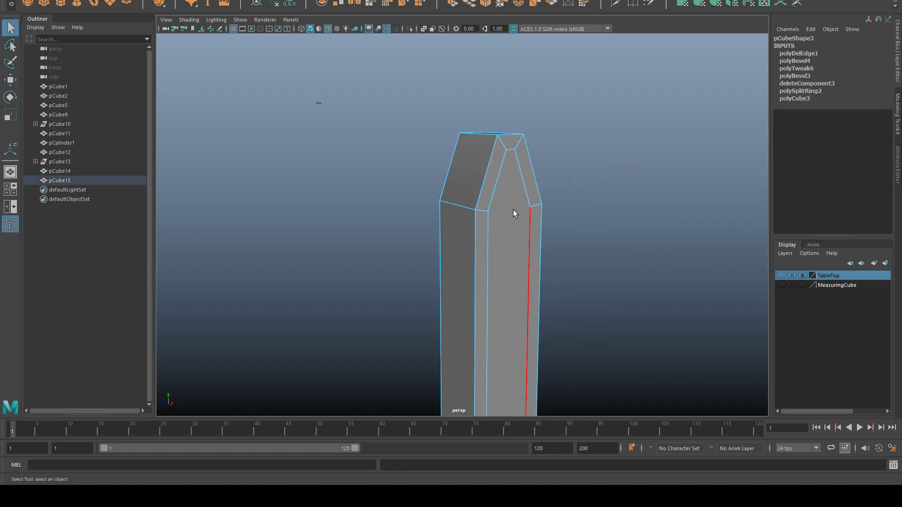
click(190, 1)
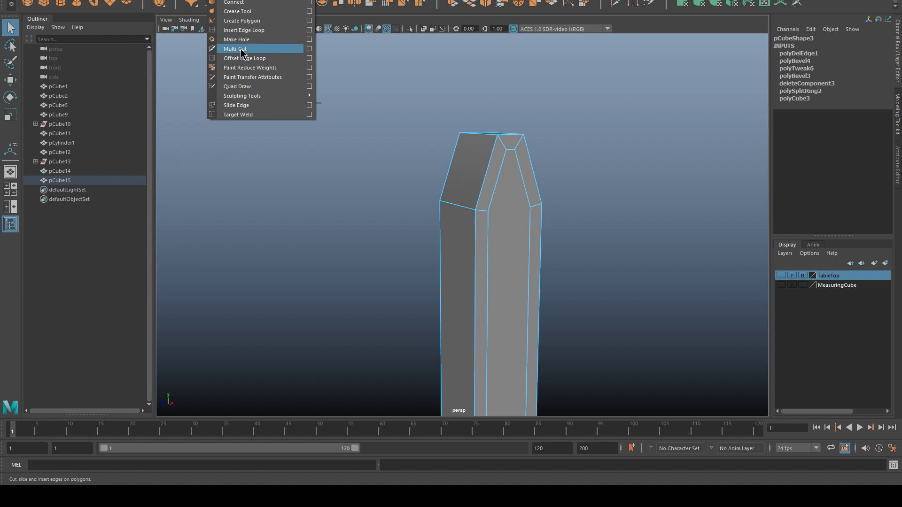
click(234, 49)
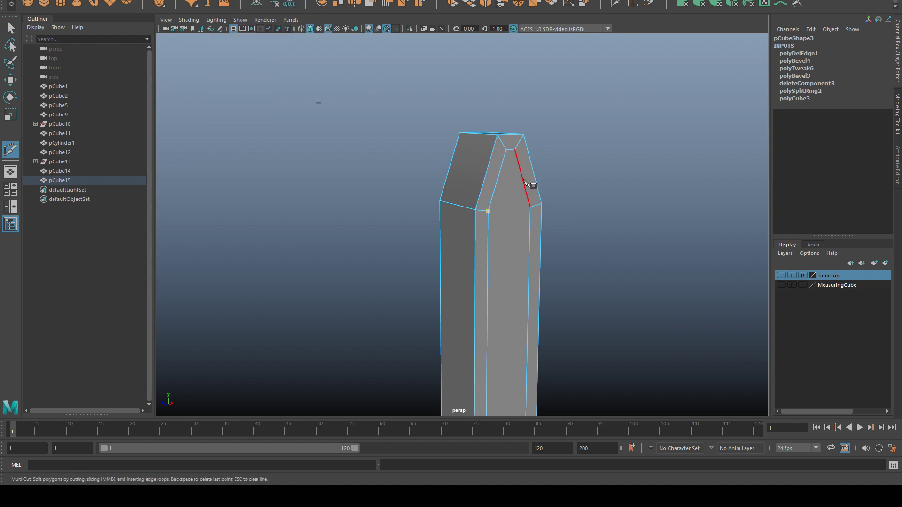
key(Return)
Select the leg's front faces and move them along the X axis to adjust the bevel's depth.
scroll(519, 208, down, 3)
scroll(519, 208, up, 5)
key(q)
right_drag(520, 181, 519, 212)
click(553, 155)
shift+click(544, 172)
shift+click(540, 257)
scroll(540, 258, down, 5)
alt+drag(540, 257, 565, 238)
key(w)
scroll(529, 276, down, 3)
scroll(517, 354, up, 3)
drag(516, 375, 610, 272)
alt+middle_drag(436, 286, 448, 252)
drag(389, 408, 383, 399)
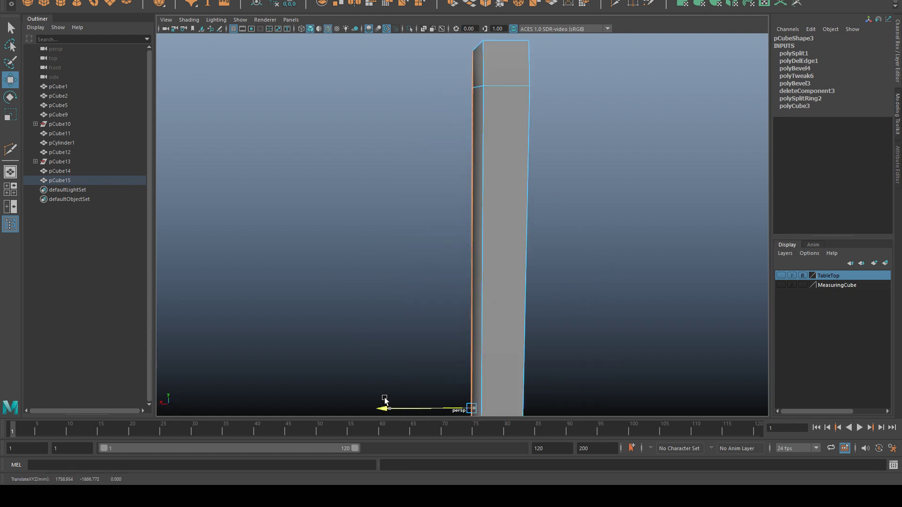
click(431, 304)
Show the MeasuringCube layer in the front view and set the cube's width, height and depth to 22.
scroll(431, 304, down, 3)
alt+drag(431, 304, 502, 221)
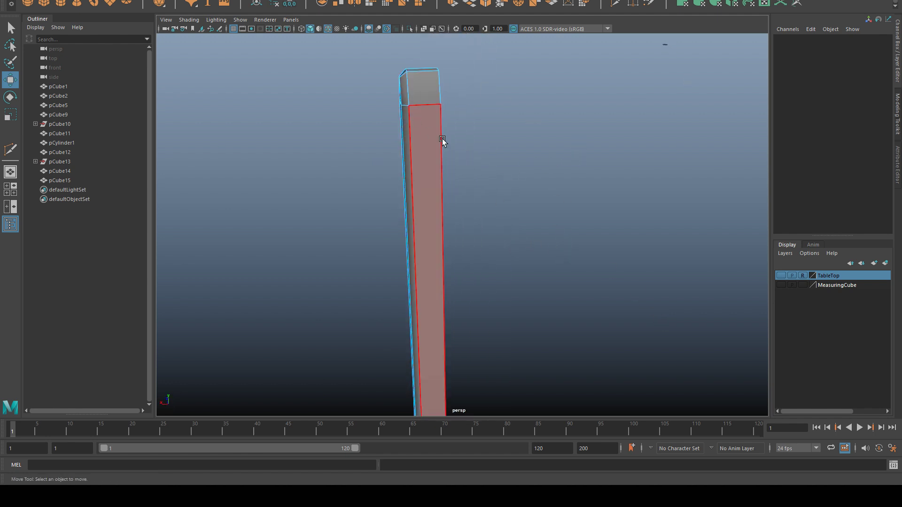
alt+drag(442, 134, 435, 129)
key(space)
key(space)
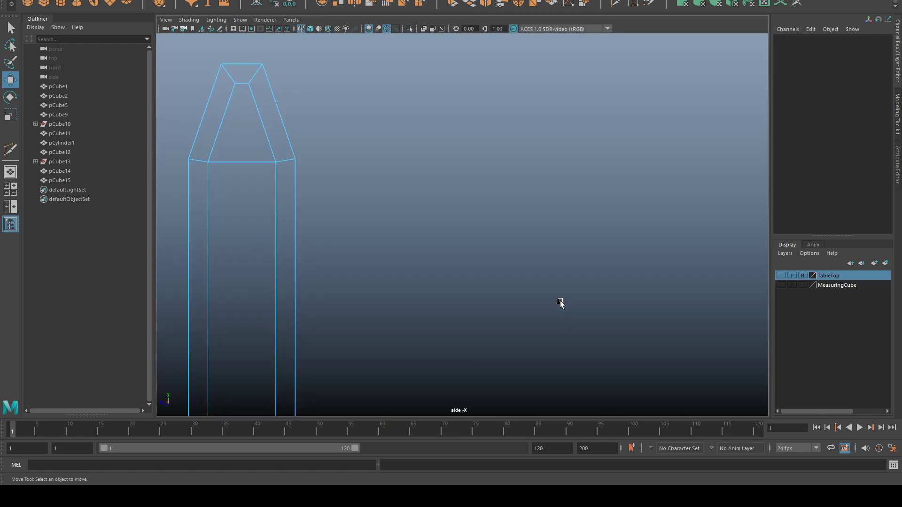
key(space)
key(space)
scroll(448, 129, up, 3)
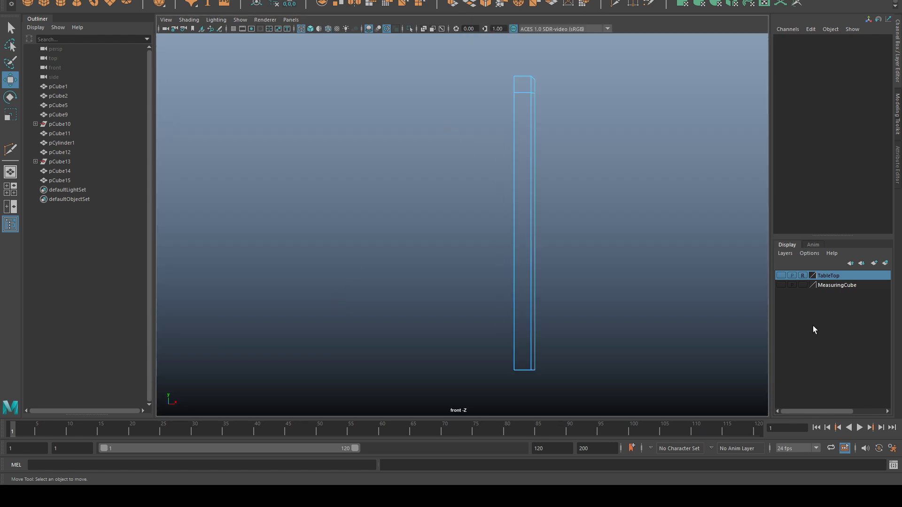
click(328, 153)
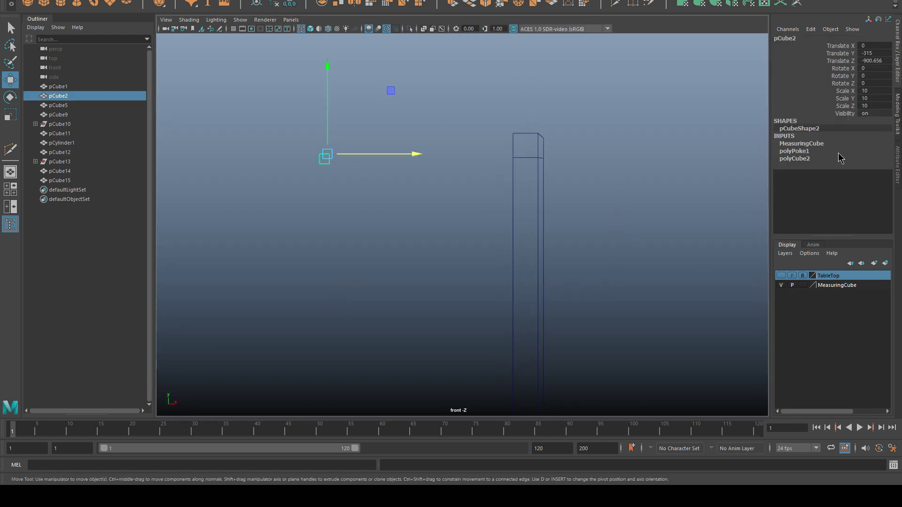
click(820, 159)
drag(879, 166, 870, 183)
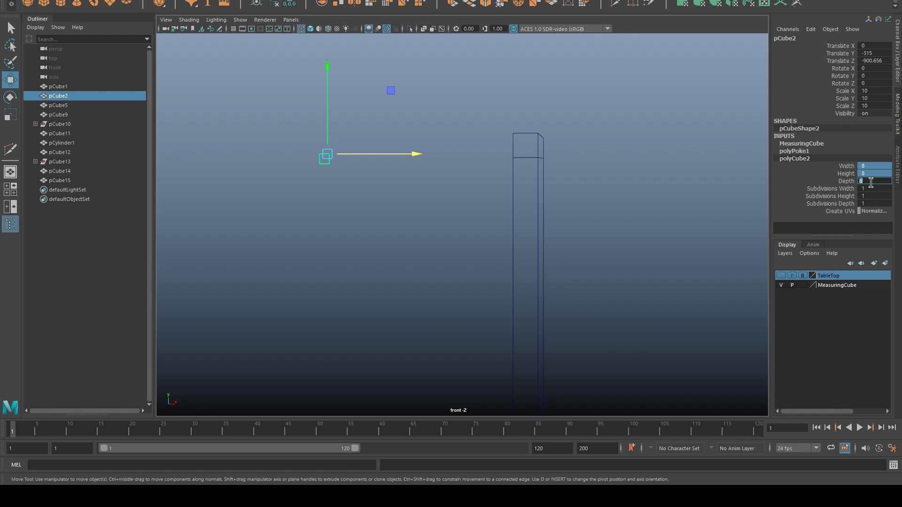
key(Return)
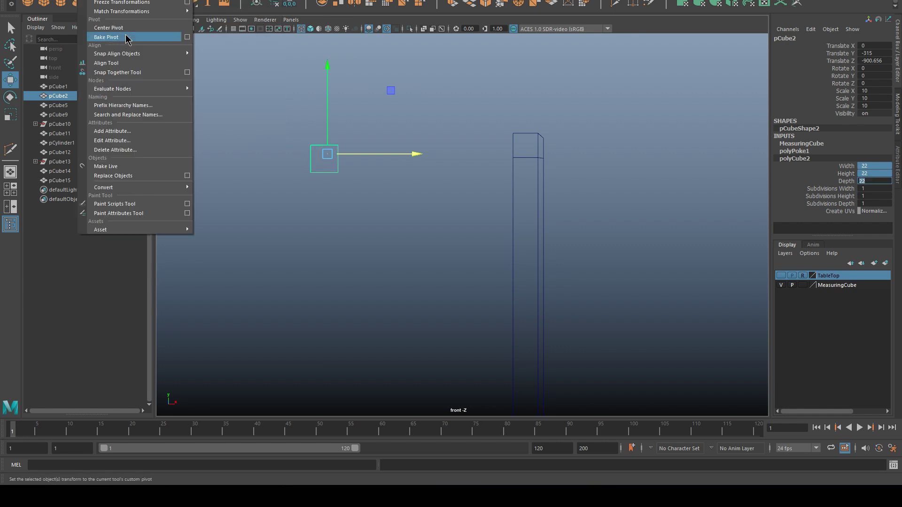
Move the measuring cube onto the leg and snap its side to the leg's unbevelled edge.
drag(386, 96, 568, 142)
scroll(573, 175, up, 3)
key(d)
drag(525, 225, 427, 211)
key(v)
drag(491, 224, 481, 155)
key(q)
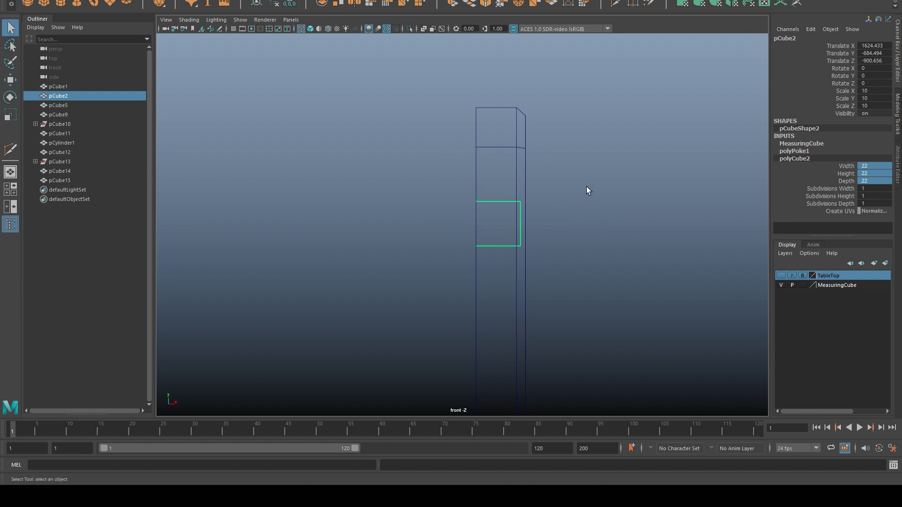
Set the measuring cube's width, height and depth to 20 and snap it back flush with the leg's unbevelled edge.
click(586, 187)
drag(582, 183, 506, 94)
right_drag(506, 94, 455, 77)
scroll(488, 141, down, 1)
click(517, 204)
drag(863, 167, 865, 176)
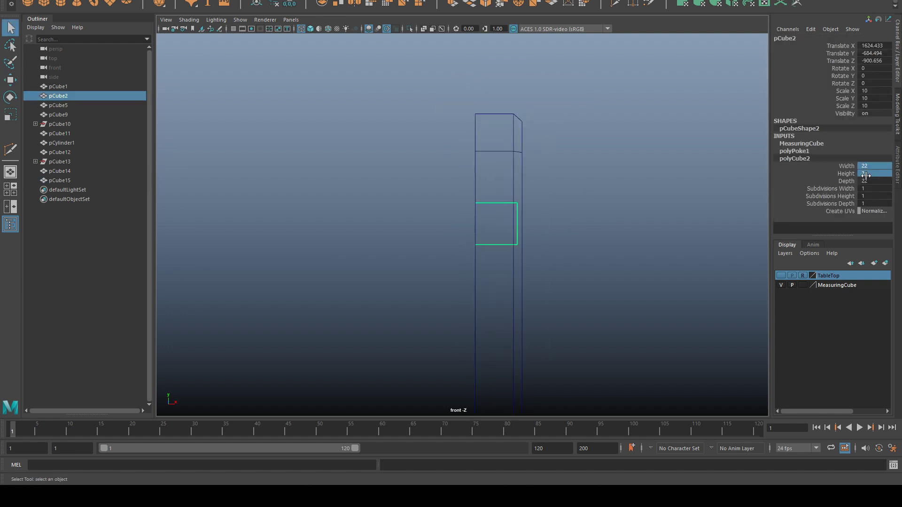
text(20)
key(Return)
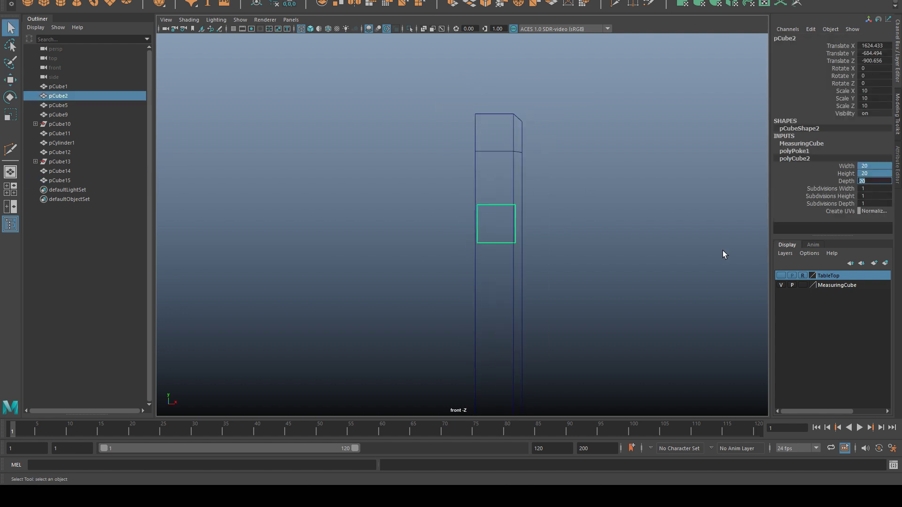
scroll(610, 235, up, 2)
key(w)
key(v)
drag(566, 224, 494, 116)
Switch the leg to vertex selection and box-select its vertices along the length in the front view.
click(552, 113)
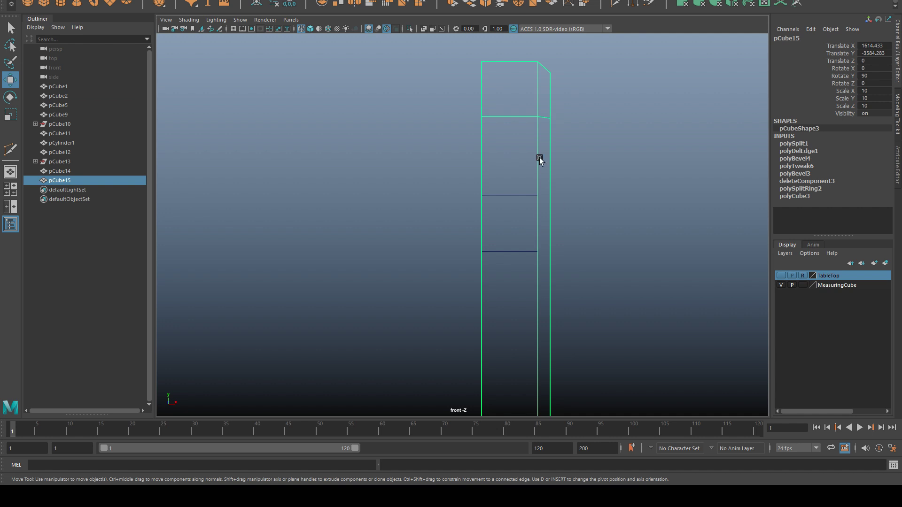
right_drag(589, 98, 543, 97)
scroll(605, 247, down, 4)
alt+middle_drag(594, 263, 599, 114)
alt+middle_drag(429, 258, 599, 334)
drag(561, 397, 484, 73)
scroll(557, 83, up, 4)
alt+middle_drag(544, 109, 527, 158)
Return to the perspective view, hide the MeasuringCube layer and deselect the leg in object mode.
key(space)
key(space)
key(q)
click(782, 286)
right_drag(559, 125, 605, 113)
click(616, 180)
scroll(616, 180, down, 5)
alt+drag(616, 181, 558, 169)
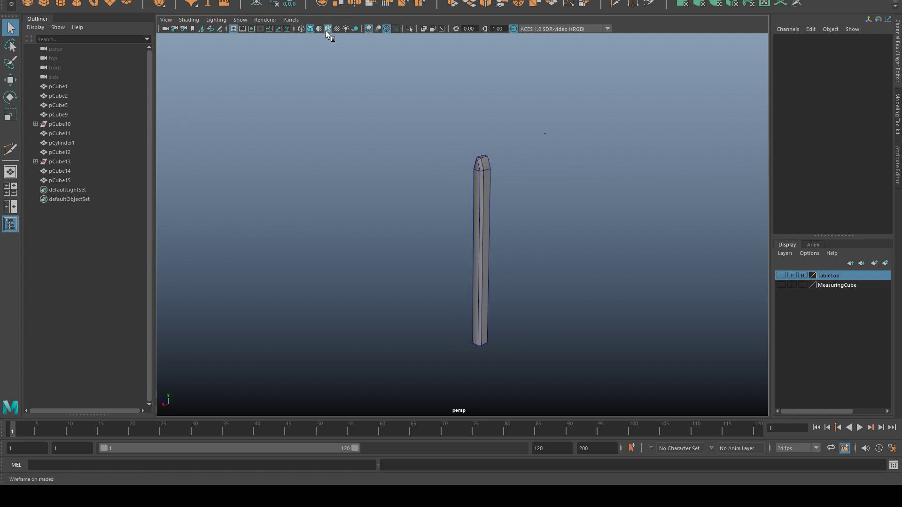
Turn off the wireframe on shaded display, select the leg and examine the shading around its bevelled end.
click(328, 28)
scroll(483, 125, up, 5)
mouse_move(484, 125)
alt+mouse_down()
mouse_move(519, 147)
mouse_move(507, 159)
alt+mouse_up()
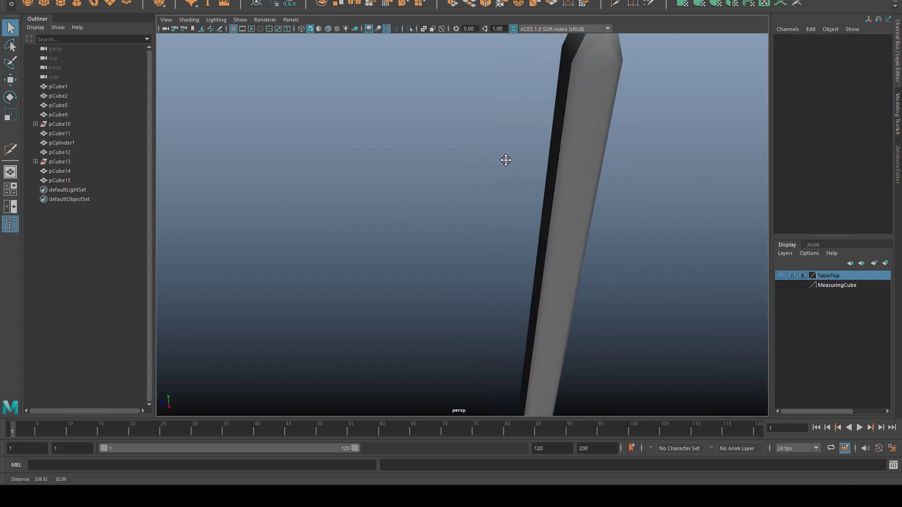
alt+middle_drag(507, 159, 431, 176)
click(431, 176)
scroll(432, 176, down, 5)
alt+drag(431, 176, 549, 247)
alt+drag(494, 242, 478, 229)
alt+middle_drag(477, 229, 584, 263)
alt+drag(584, 267, 527, 217)
alt+middle_drag(527, 217, 546, 184)
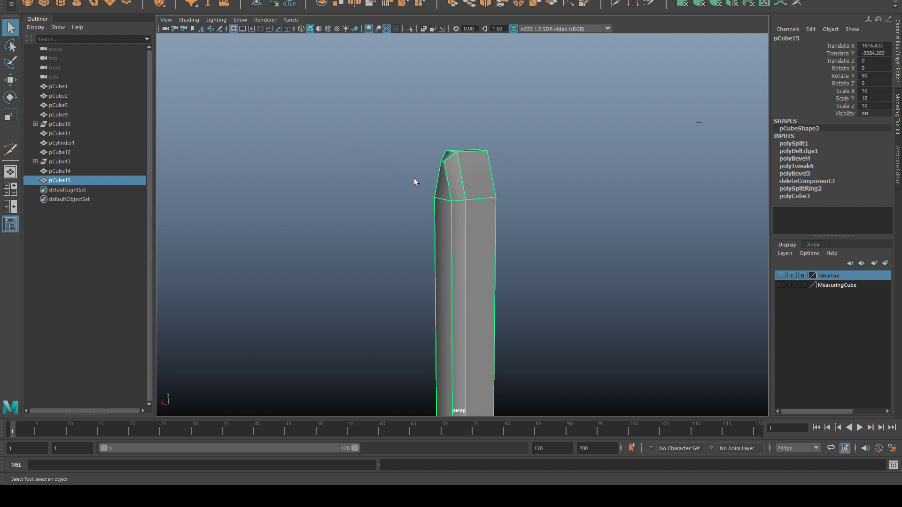
alt+drag(435, 184, 461, 206)
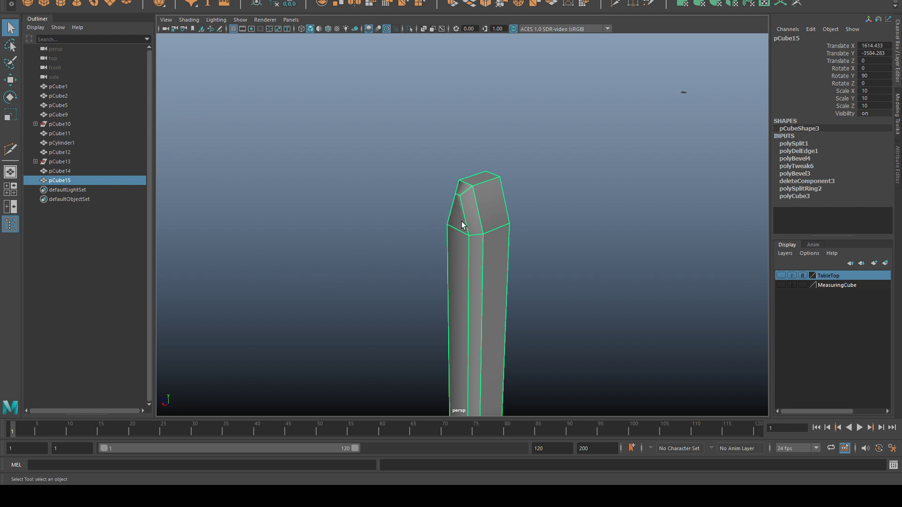
Display the leg's face normals with a normal size of 5.
key(ctrl+a)
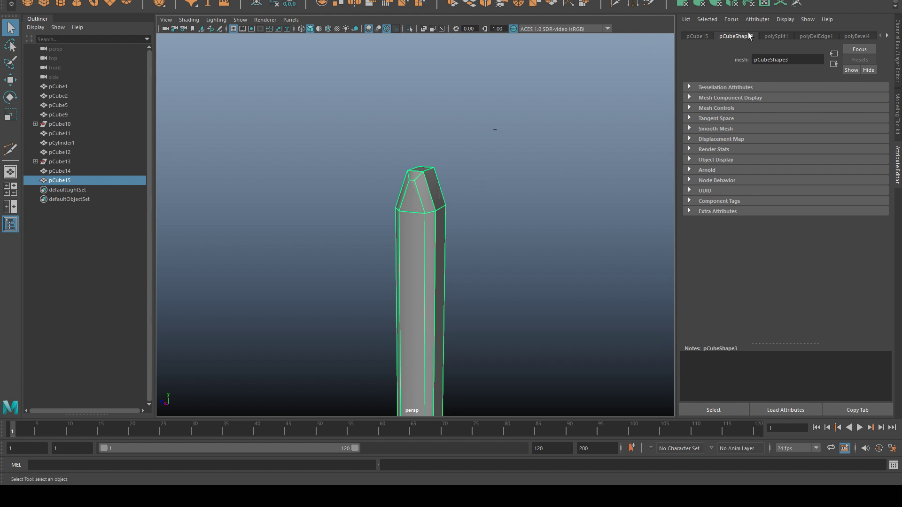
click(718, 99)
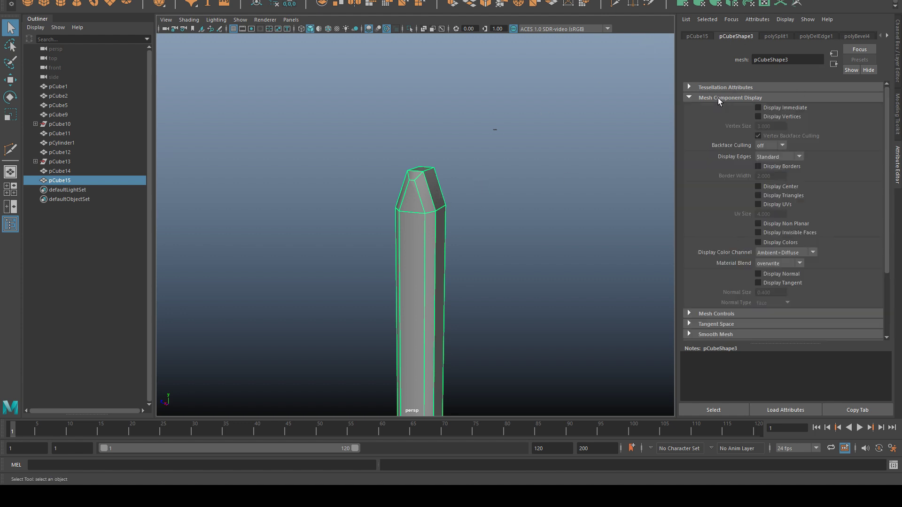
click(758, 274)
double_click(772, 291)
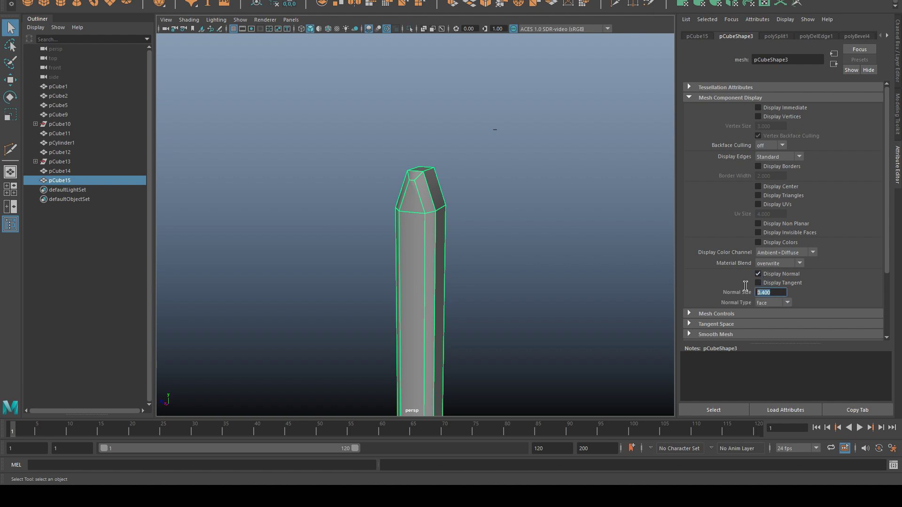
text(5)
key(Return)
scroll(463, 109, up, 5)
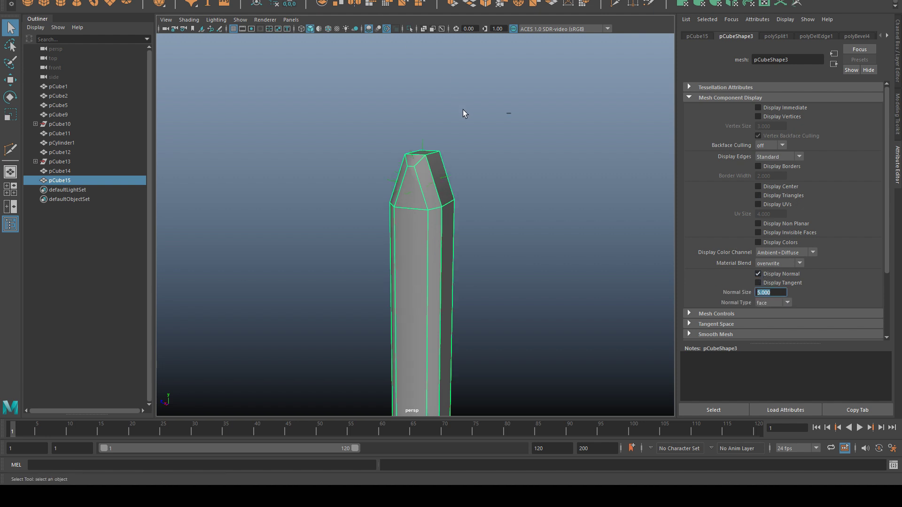
scroll(531, 115, down, 2)
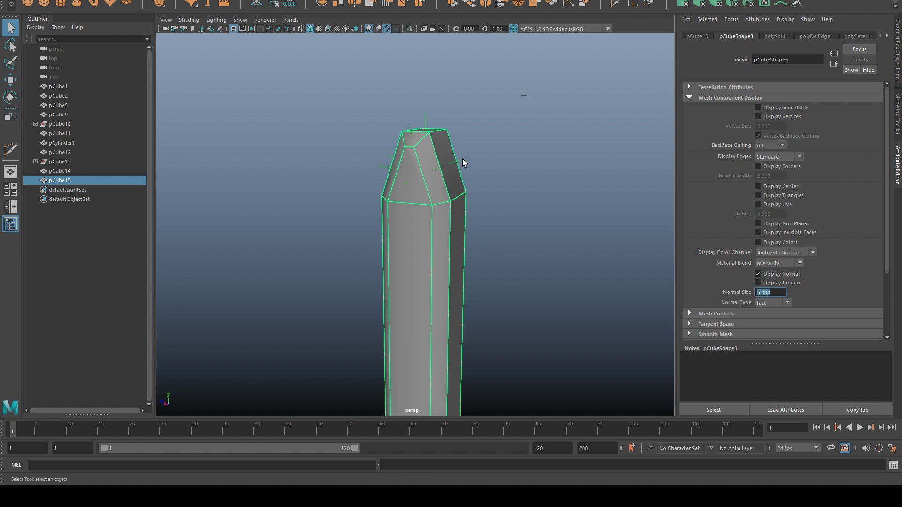
Harden all of the leg's edges, deselect it and examine the shading around its bevelled end.
alt+drag(489, 187, 442, 178)
click(538, 161)
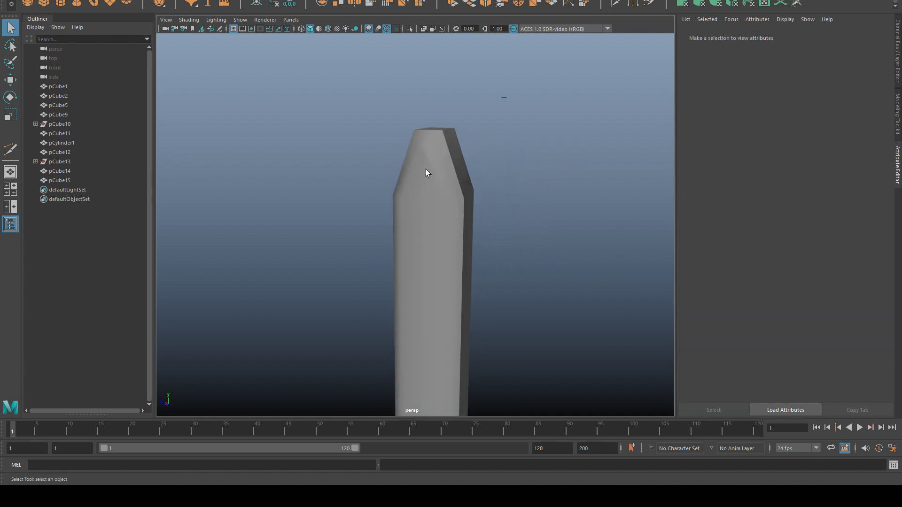
click(425, 171)
click(253, 0)
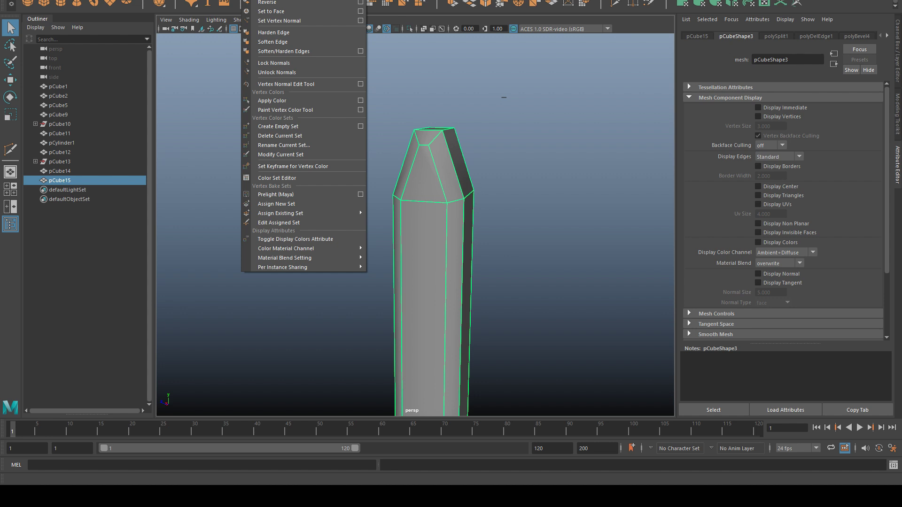
click(286, 33)
click(534, 174)
alt+drag(534, 174, 498, 188)
click(489, 197)
mouse_move(522, 233)
alt+mouse_down()
mouse_move(545, 235)
mouse_move(526, 222)
alt+mouse_up()
Try to move the corner vertices at the leg's bevelled tip inward along X.
right_drag(487, 105, 452, 105)
alt+drag(489, 107, 505, 123)
drag(550, 155, 495, 87)
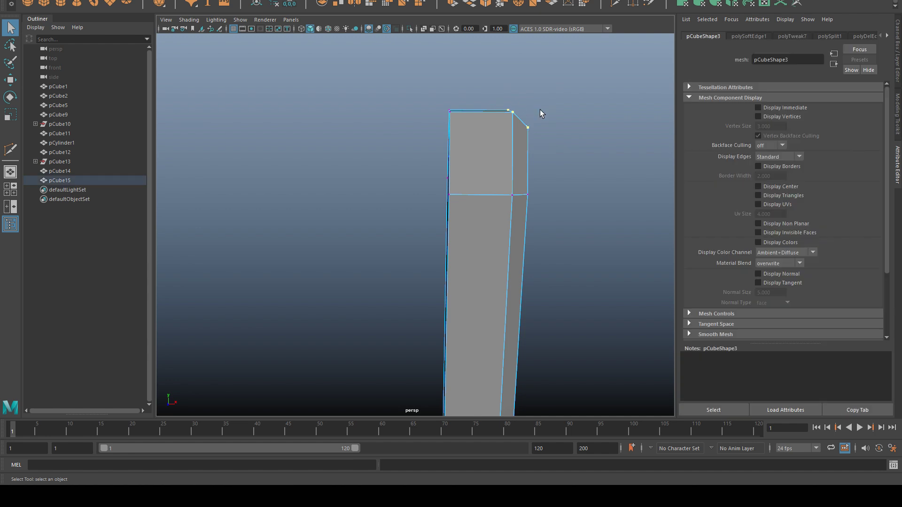
key(w)
alt+drag(545, 140, 534, 133)
drag(570, 109, 551, 105)
click(551, 148)
scroll(545, 197, down, 4)
alt+drag(546, 197, 635, 195)
key(ctrl+z)
key(ctrl+z)
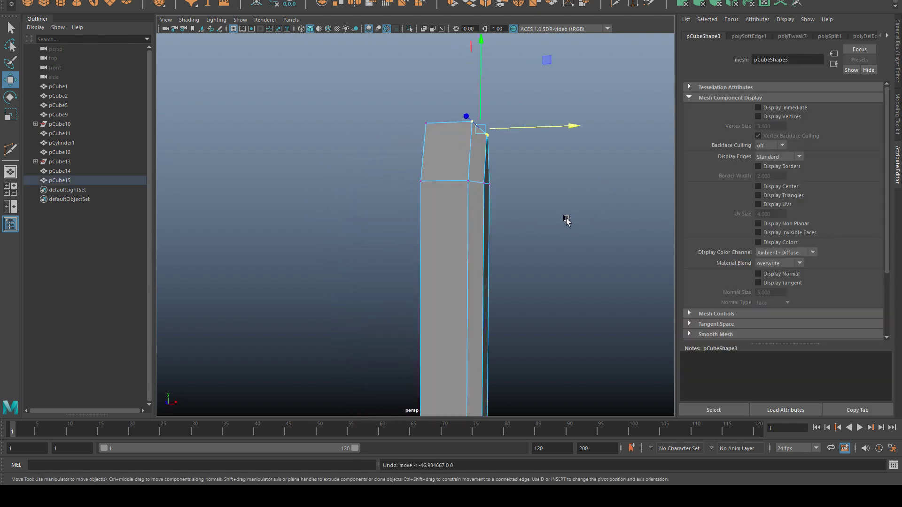
Switch the leg to edge selection, clear the selection and open the front view at full size.
alt+drag(506, 198, 522, 194)
right_drag(498, 181, 499, 151)
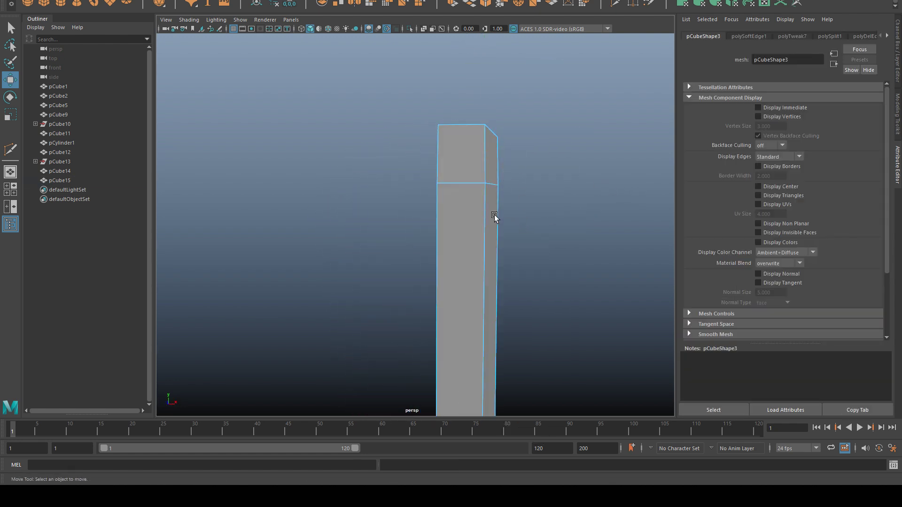
click(450, 184)
click(544, 220)
key(space)
key(space)
key(space)
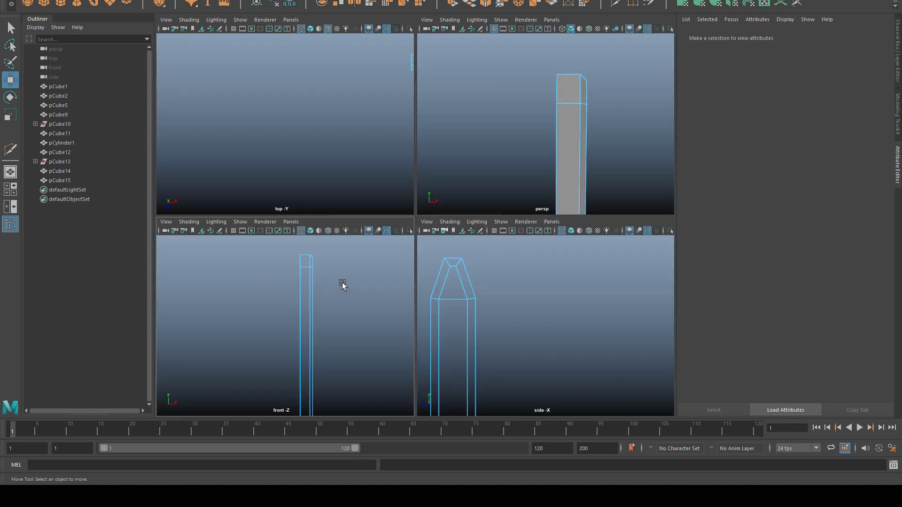
key(space)
Move the horizontal edge at the base of the leg's tapered end down, level with the bevel's outer corner.
scroll(460, 237, up, 3)
alt+middle_drag(494, 132, 484, 284)
scroll(461, 217, up, 10)
scroll(484, 283, up, 1)
alt+middle_drag(493, 221, 485, 284)
alt+right_drag(524, 244, 433, 179)
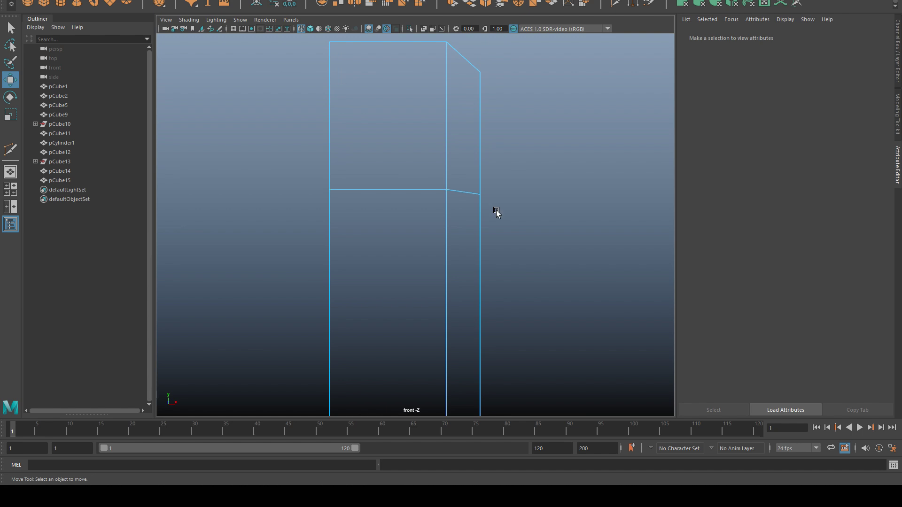
right_click(416, 194)
click(415, 169)
click(389, 211)
drag(528, 232, 458, 149)
drag(394, 149, 386, 164)
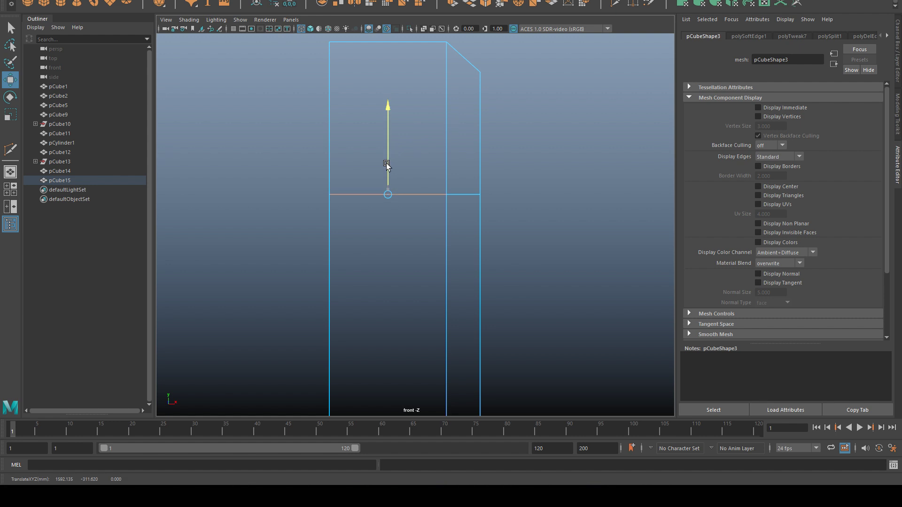
Return to the perspective view in object mode and examine the leg's adjusted end with it deselected and selected.
key(space)
key(space)
alt+drag(573, 145, 447, 176)
key(q)
right_drag(447, 175, 493, 160)
click(555, 164)
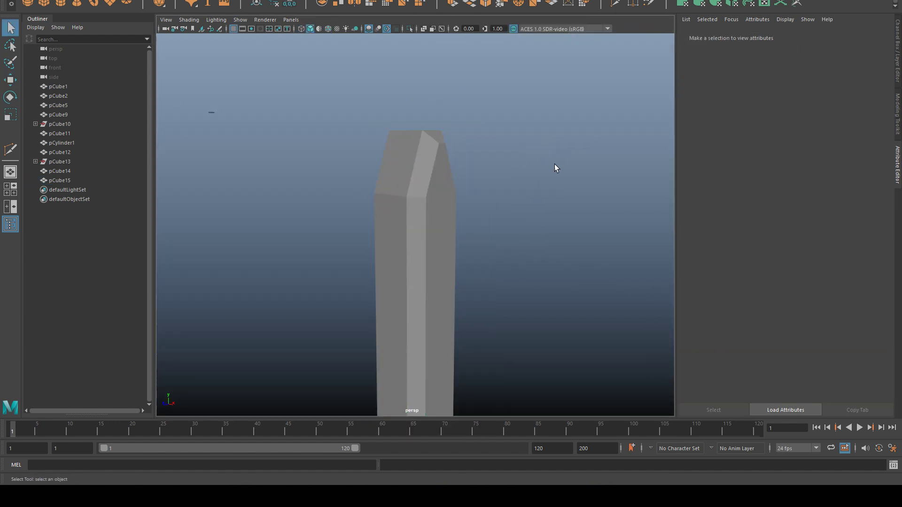
alt+drag(554, 165, 437, 199)
click(375, 235)
alt+drag(443, 279, 593, 268)
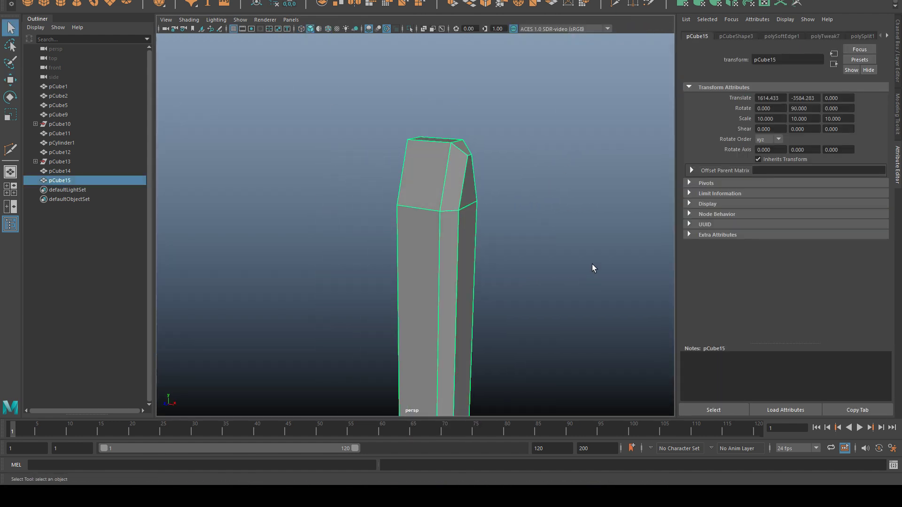
Select the half leg and show its move manipulator at the open end to check the pivot.
scroll(507, 280, down, 5)
click(528, 299)
alt+drag(528, 299, 470, 263)
scroll(470, 263, up, 3)
click(442, 234)
click(525, 221)
mouse_move(547, 256)
alt+mouse_down()
mouse_move(480, 267)
mouse_move(558, 261)
alt+mouse_up()
scroll(558, 261, up, 3)
click(435, 221)
key(w)
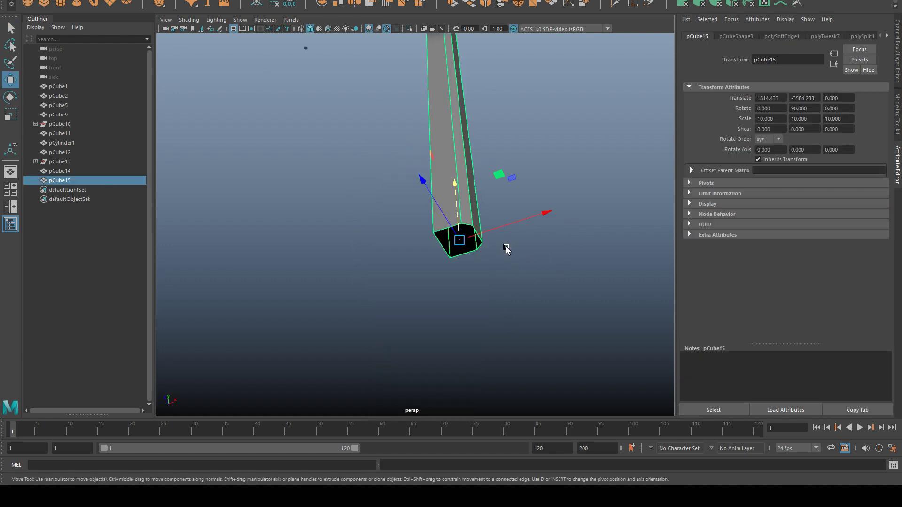
Duplicate the half leg with Duplicate Special, using a Y scale of -1 and one copy, to mirror it at the open end.
alt+drag(519, 264, 466, 248)
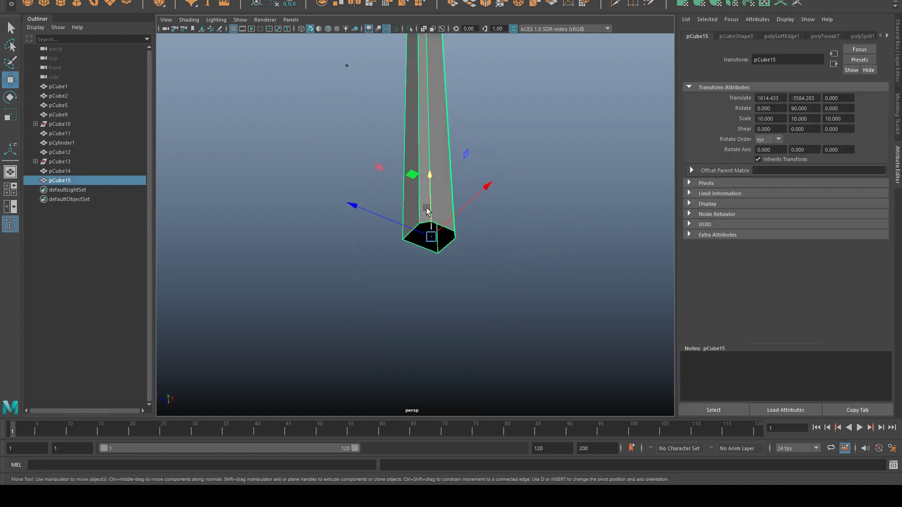
alt+drag(426, 210, 433, 195)
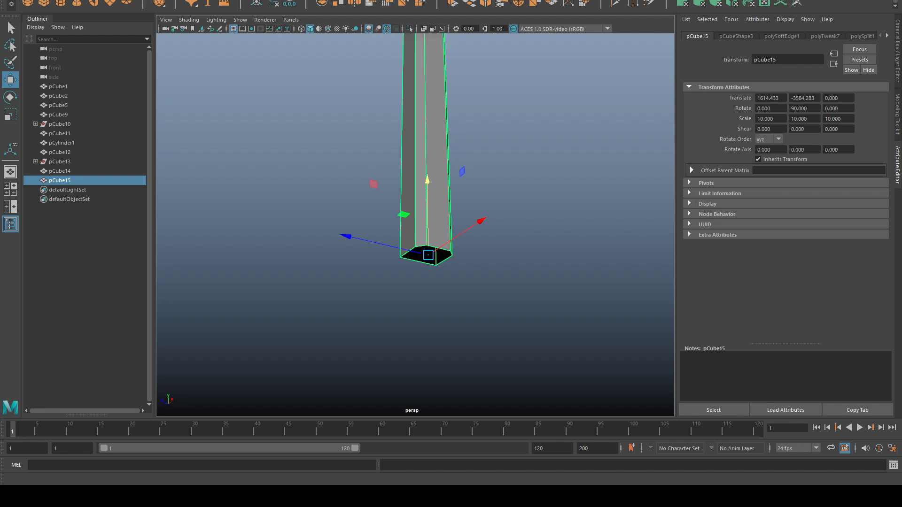
key(ctrl+shift+d)
click(196, 127)
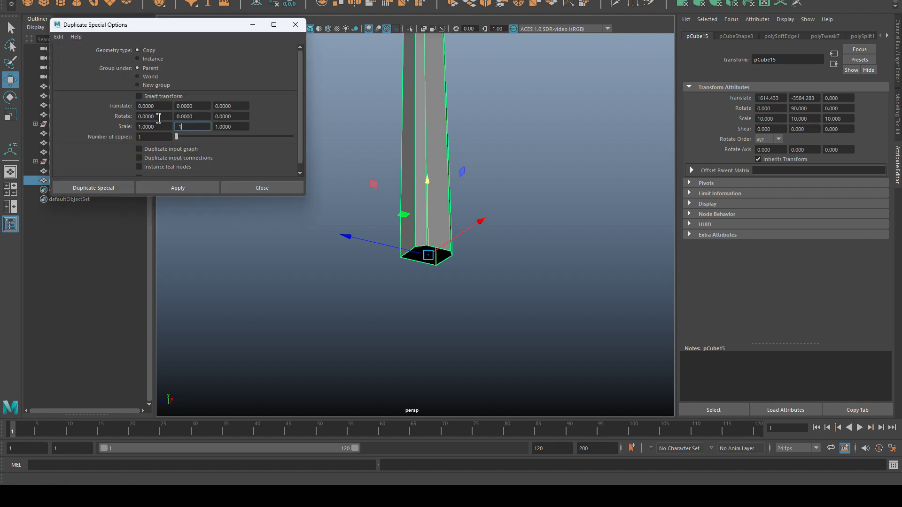
click(96, 185)
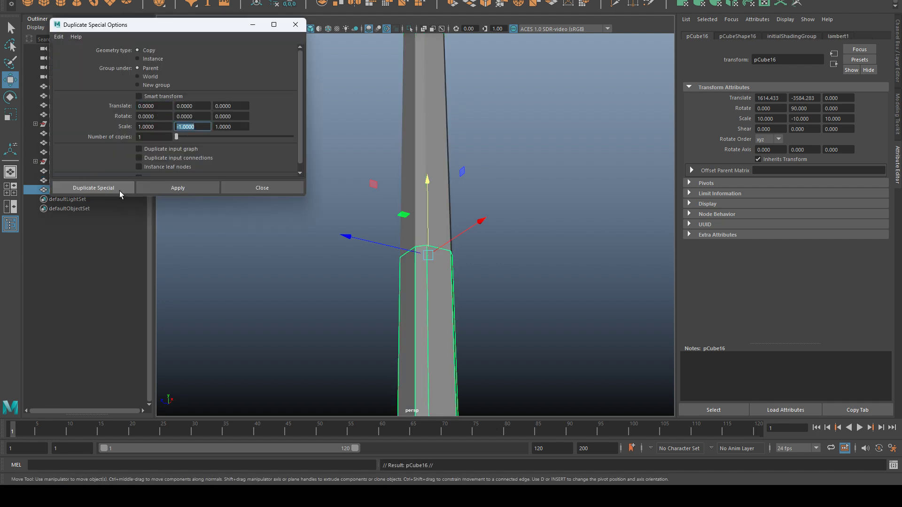
Select both halves of the leg in object mode and combine them into one mesh.
scroll(483, 210, down, 5)
click(515, 248)
key(q)
right_click(464, 154)
alt+drag(499, 211, 497, 235)
drag(492, 291, 387, 193)
alt+drag(484, 301, 513, 263)
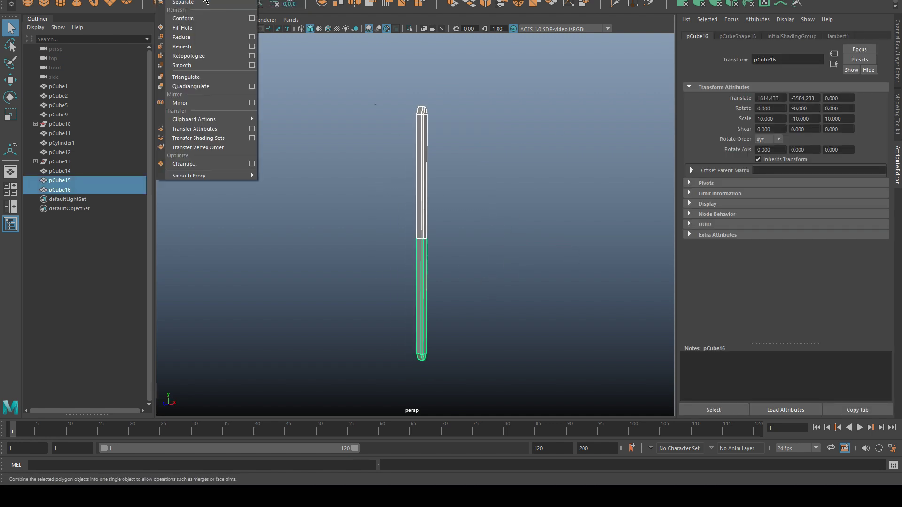
click(204, 1)
Select the vertices where the two leg halves meet and merge them with a distance threshold of 0.0001.
right_drag(613, 219, 511, 233)
drag(404, 217, 446, 258)
shift+right_drag(511, 239, 547, 188)
shift+right_drag(605, 196, 608, 179)
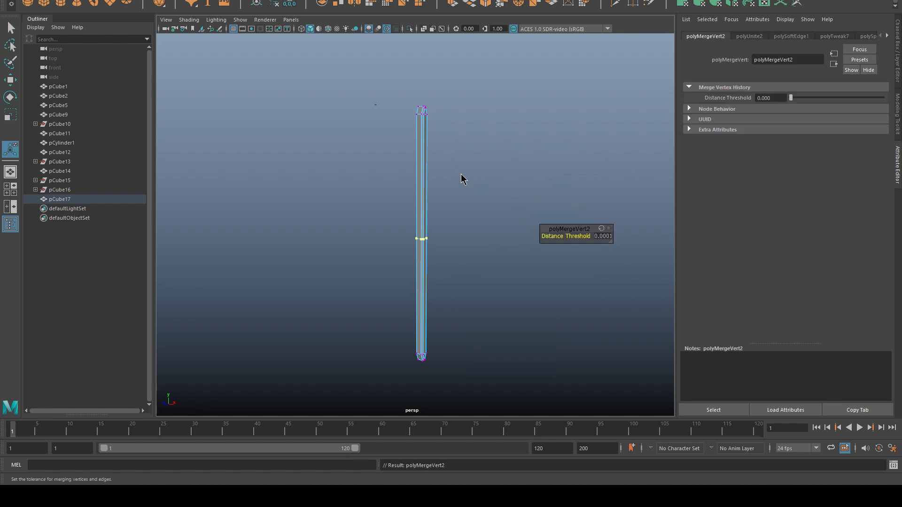
Try to move the upper half's faces to test the seam, undo the move and return to object mode.
scroll(472, 193, up, 5)
drag(517, 191, 363, 163)
key(w)
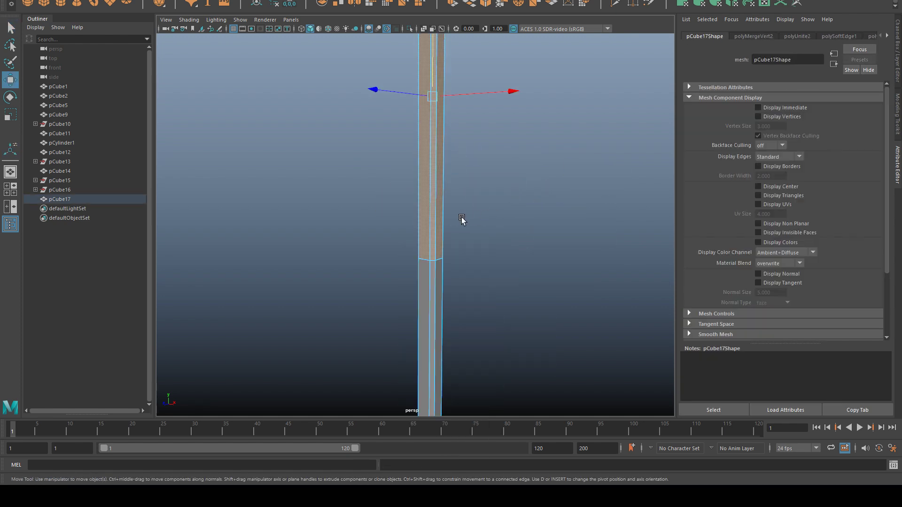
drag(435, 100, 428, 72)
key(ctrl+z)
right_drag(507, 191, 453, 183)
right_drag(518, 177, 559, 162)
click(516, 181)
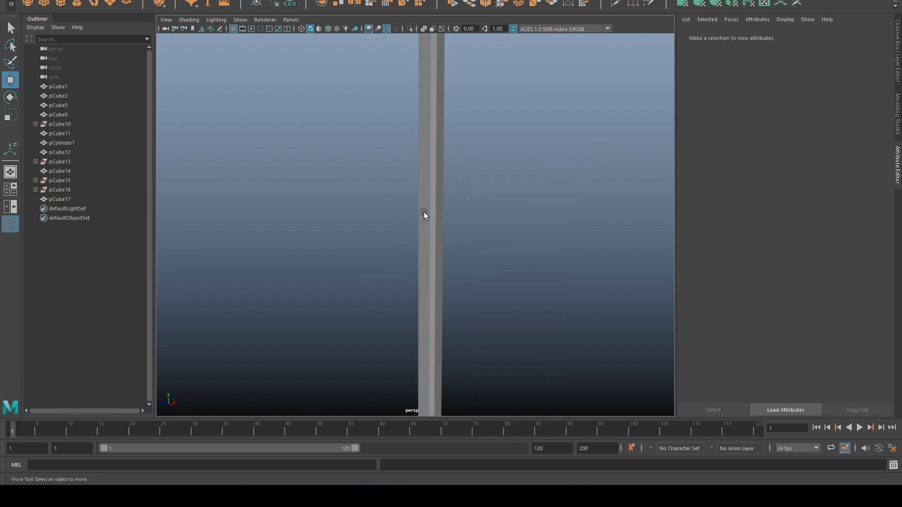
Select the combined leg and display its polygon border edges.
click(423, 212)
click(113, 1)
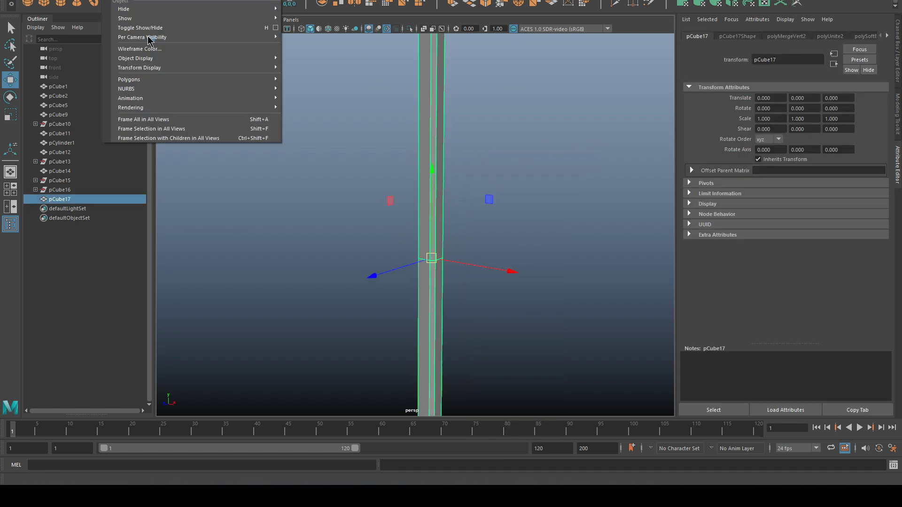
mouse_move(181, 81)
click(313, 359)
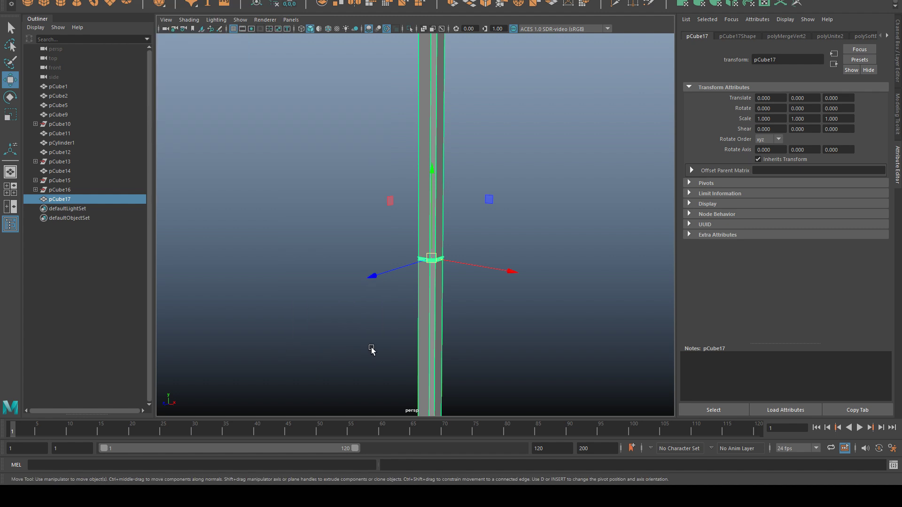
Merge the leg's seam vertices again and clear its construction history.
right_drag(525, 218, 366, 256)
shift+right_drag(521, 237, 562, 191)
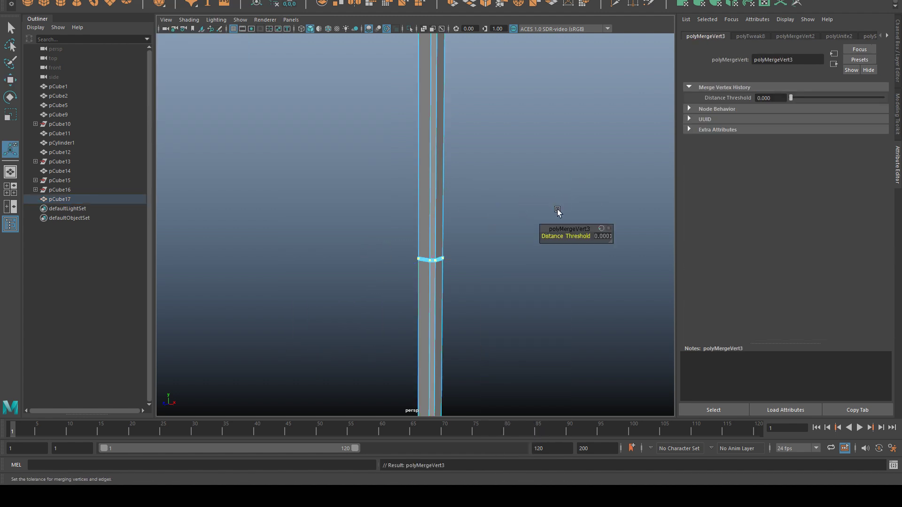
alt+drag(558, 211, 495, 266)
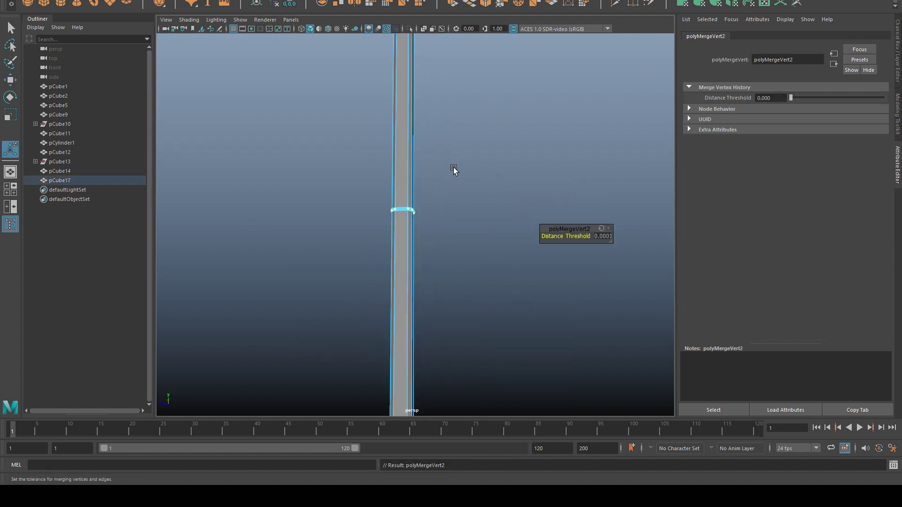
Inspect a seam vertex up close, set the vertex merge distance threshold to .001 and deselect the leg.
alt+right_drag(452, 170, 421, 169)
alt+drag(425, 173, 408, 182)
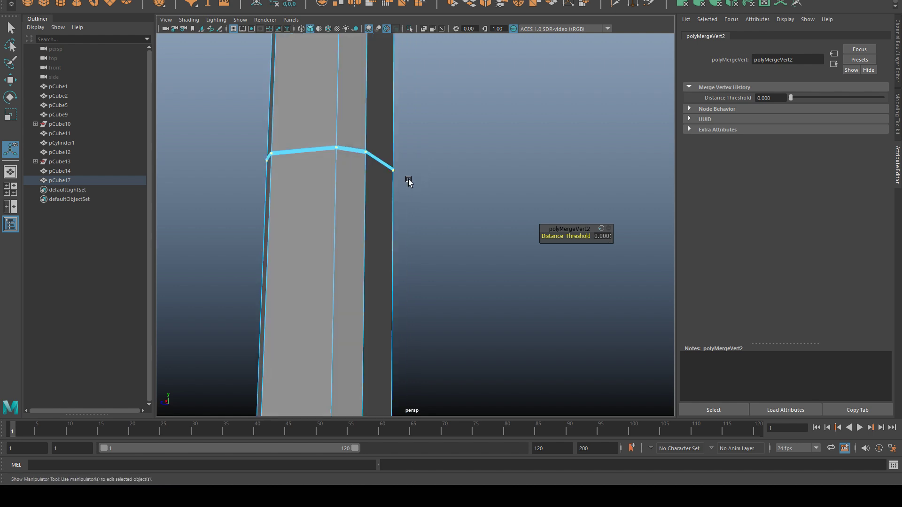
alt+middle_drag(408, 181, 423, 206)
alt+right_drag(423, 206, 678, 247)
alt+middle_drag(536, 269, 423, 230)
alt+right_drag(375, 197, 400, 199)
alt+middle_drag(401, 199, 416, 220)
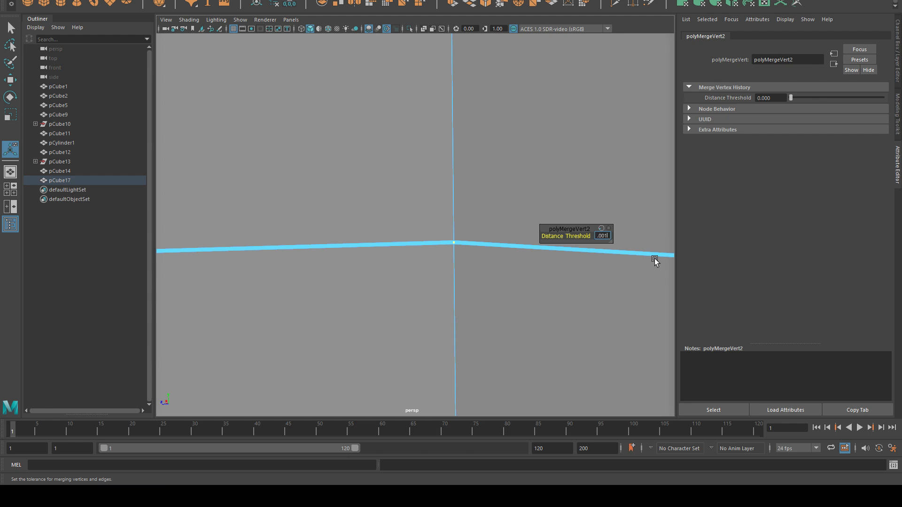
key(Return)
alt+right_drag(533, 285, 551, 133)
click(551, 134)
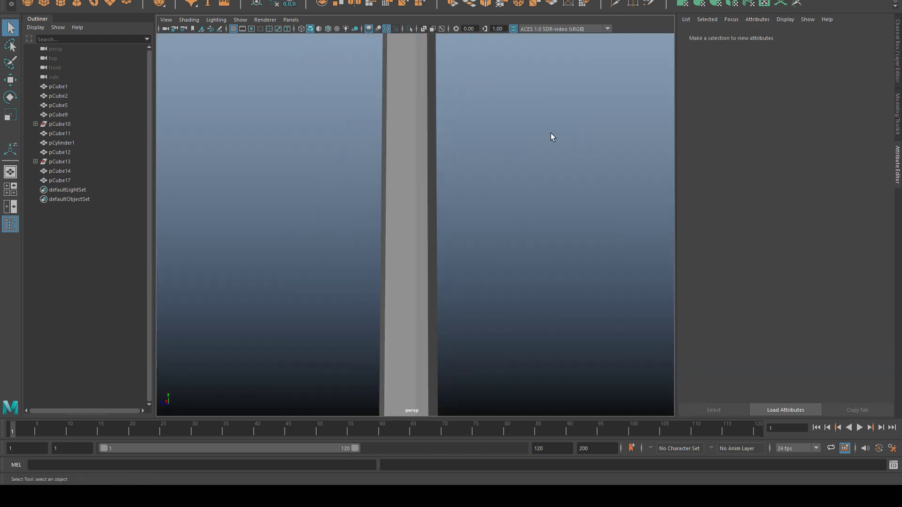
Try to move the upper half's faces to test the re-merged seam, and undo the move.
alt+drag(551, 133, 547, 264)
drag(421, 94, 399, 89)
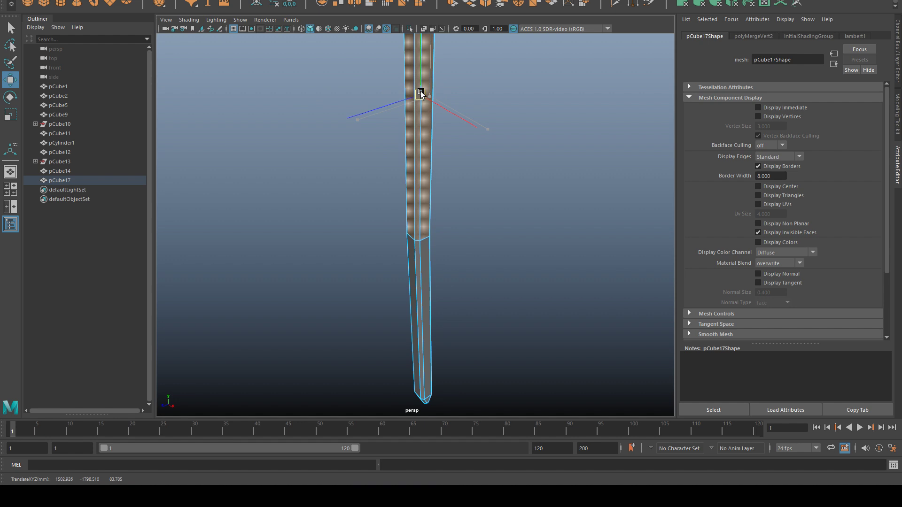
key(ctrl+z)
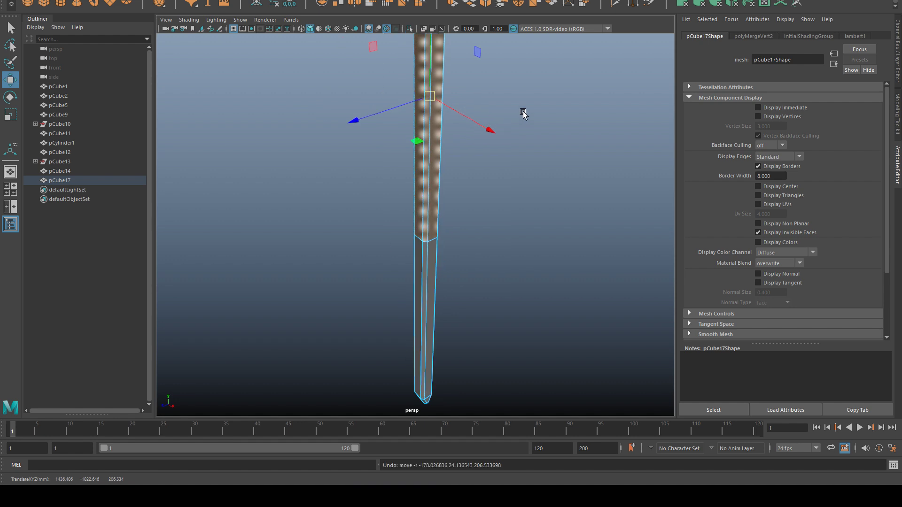
click(523, 111)
Show the Channel Box and Layer Editor and view the finished leg together with the tabletop.
scroll(521, 118, down, 5)
click(465, 181)
key(q)
alt+right_drag(465, 181, 495, 191)
mouse_move(495, 191)
alt+mouse_down()
mouse_move(374, 179)
mouse_move(501, 190)
alt+mouse_up()
alt+drag(526, 96, 444, 164)
key(ctrl+a)
alt+drag(522, 108, 617, 264)
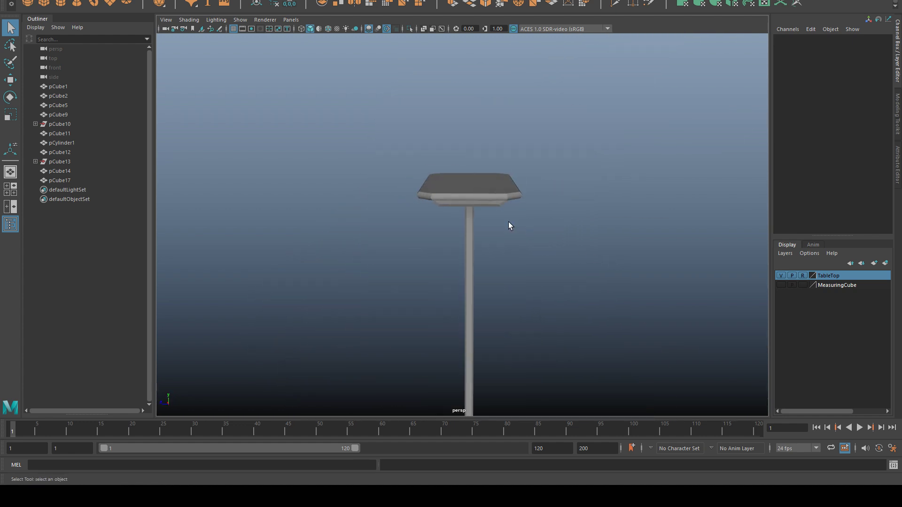
Bring up the reference photos and examine the parts list in IMG_2552 and the bottom support bar sketch in IMG_2550.
drag(901, 20, 606, 22)
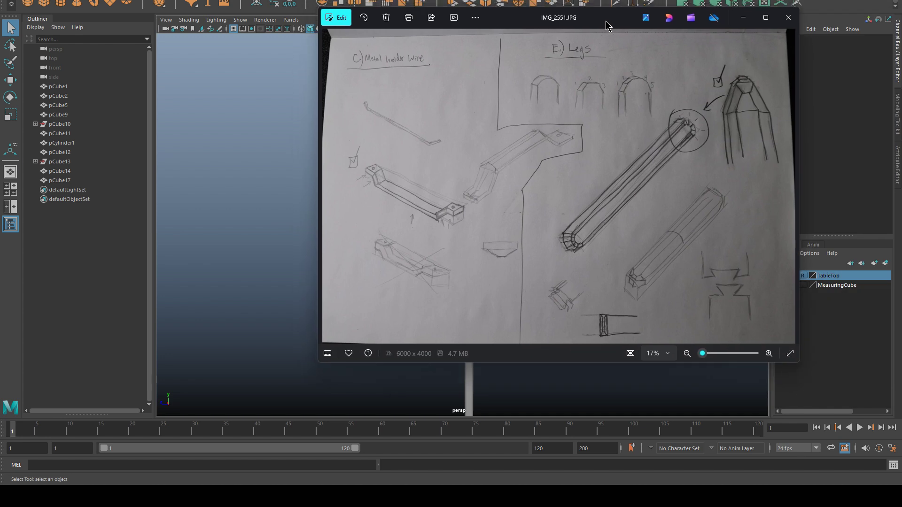
key(Right)
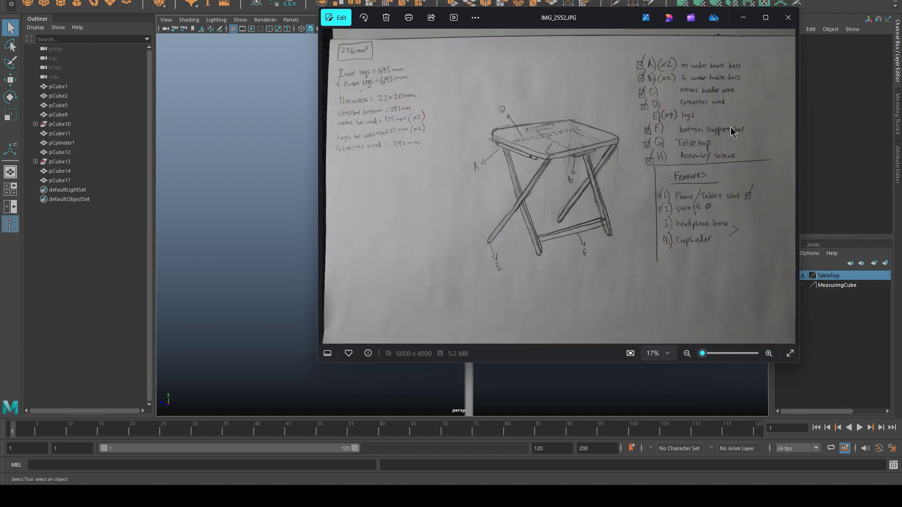
key(Left)
key(Left)
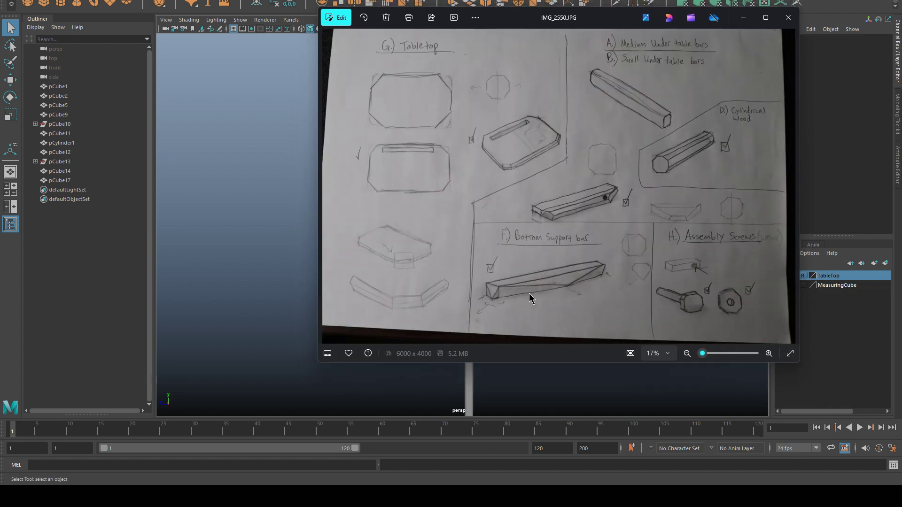